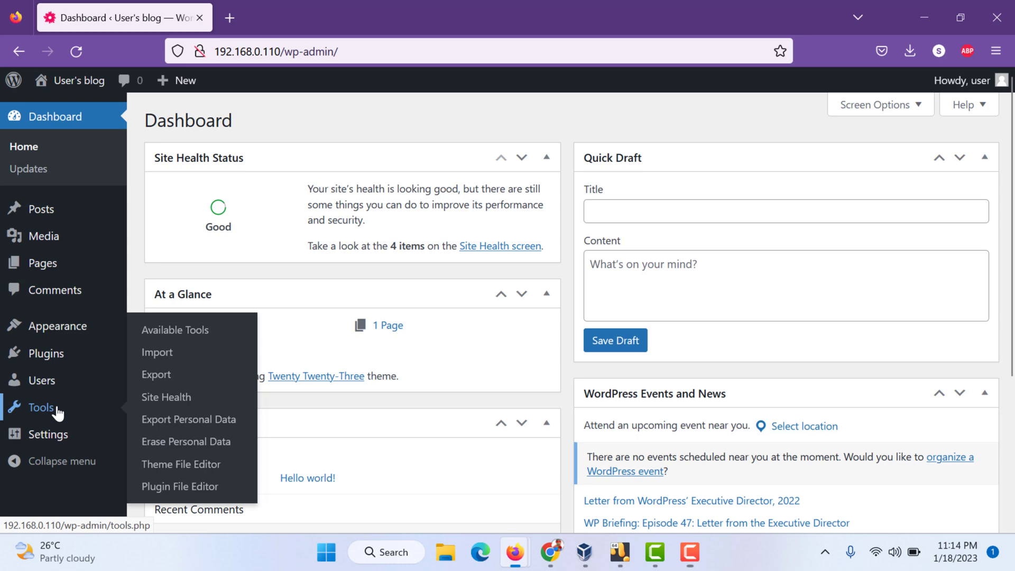
Browse the Tools admin area: view the Import importer list, then return to Available Tools.
click(42, 408)
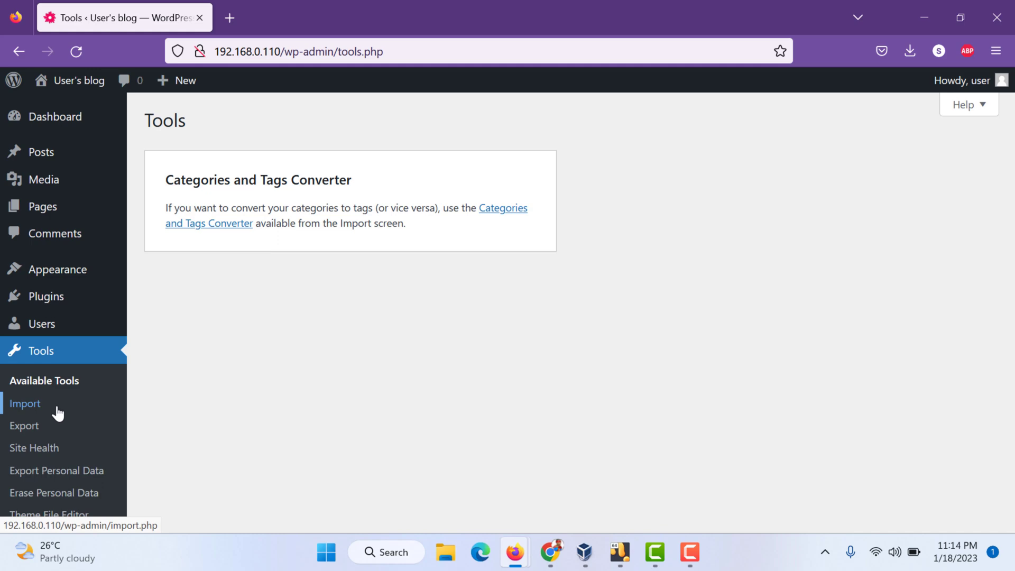
click(236, 230)
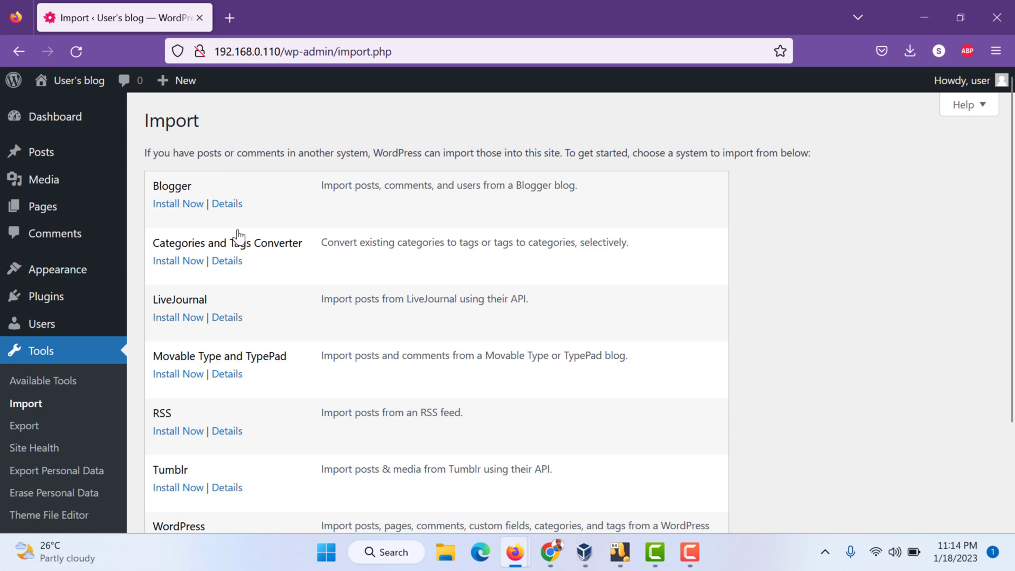
scroll(82, 358, down, 3)
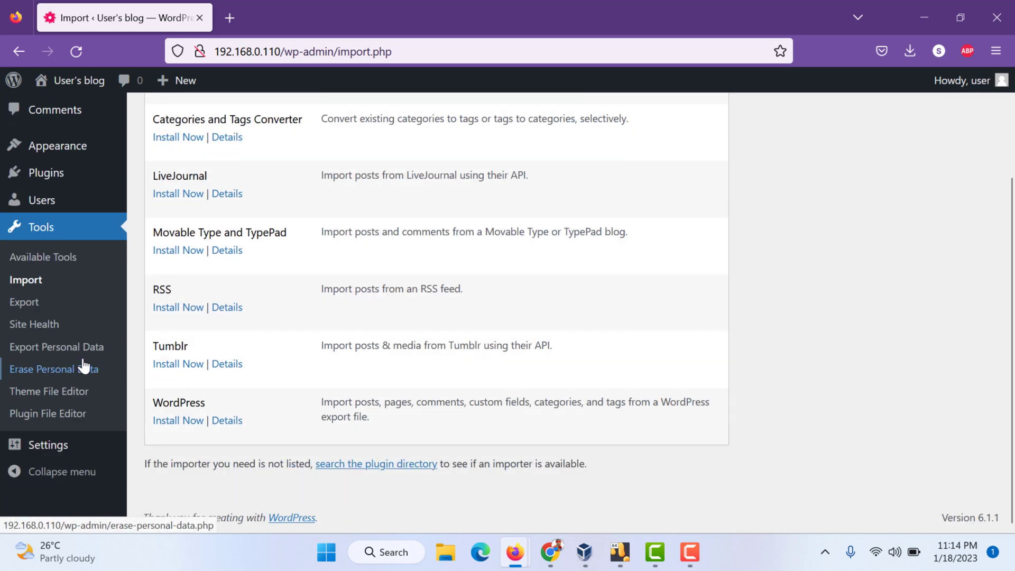
click(62, 267)
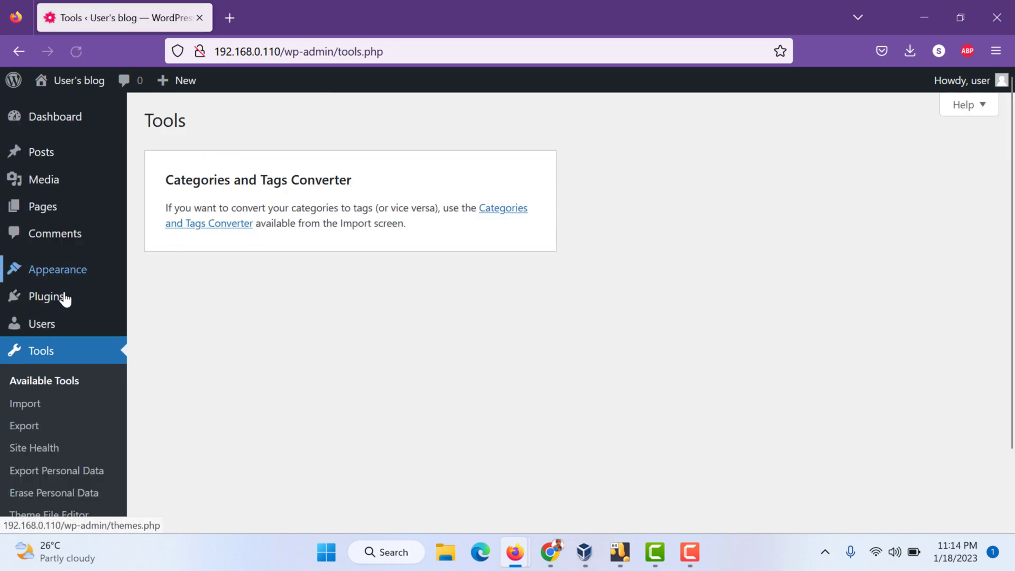
scroll(70, 355, down, 2)
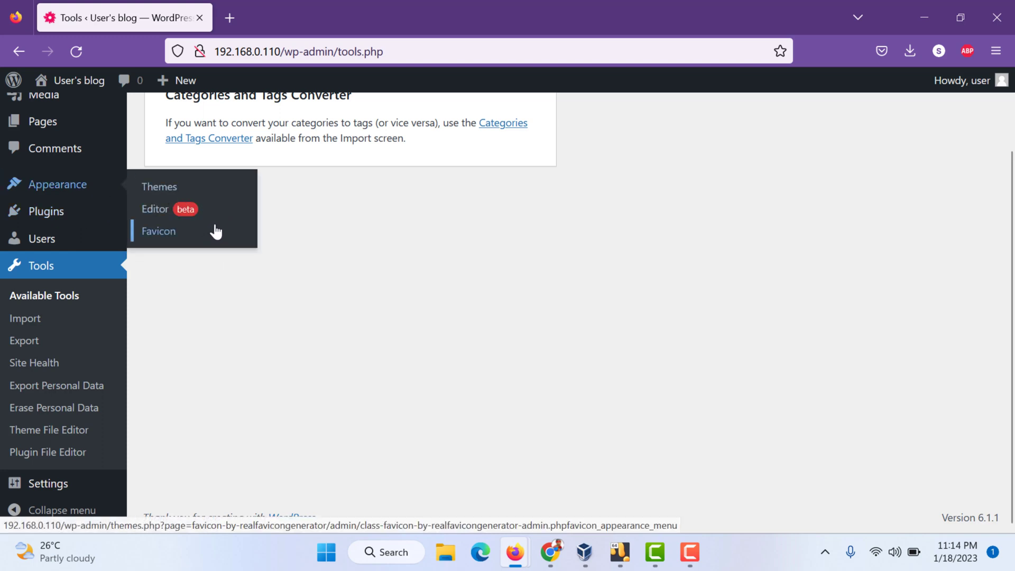
mouse_move(47, 211)
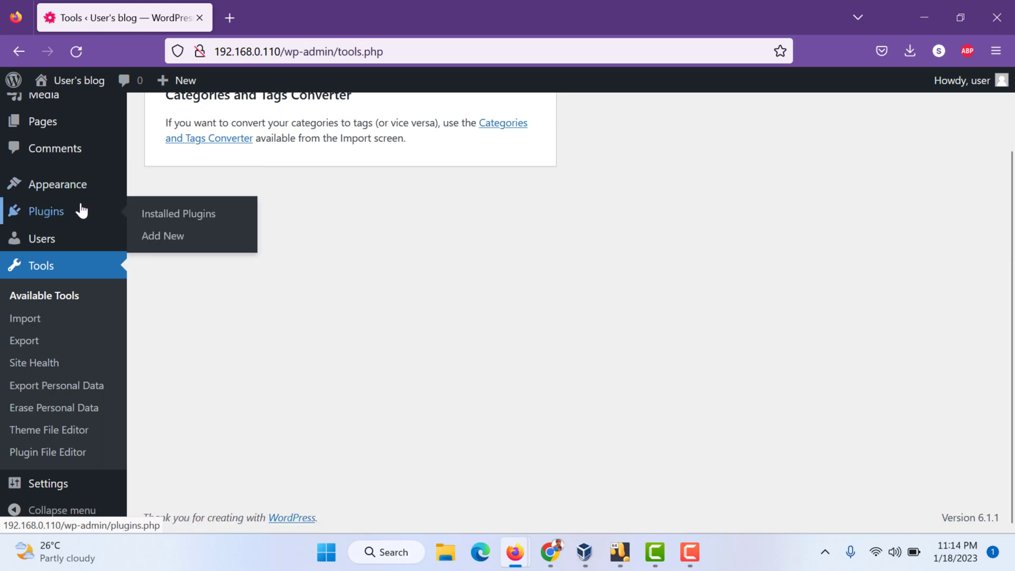
click(196, 237)
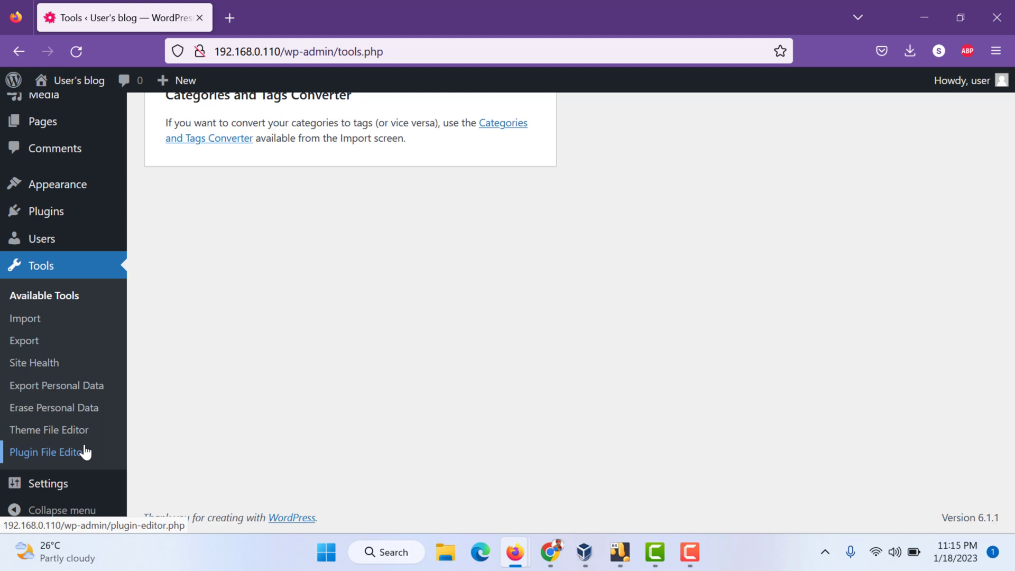
On Tools > Import, select the word Blogger in the Blogger importer description.
click(27, 329)
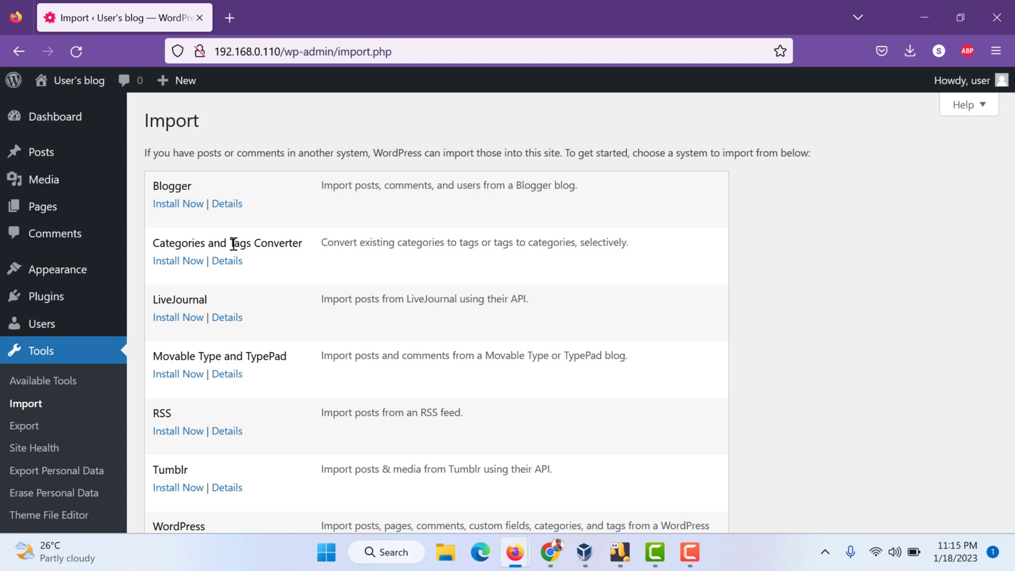
scroll(234, 244, down, 1)
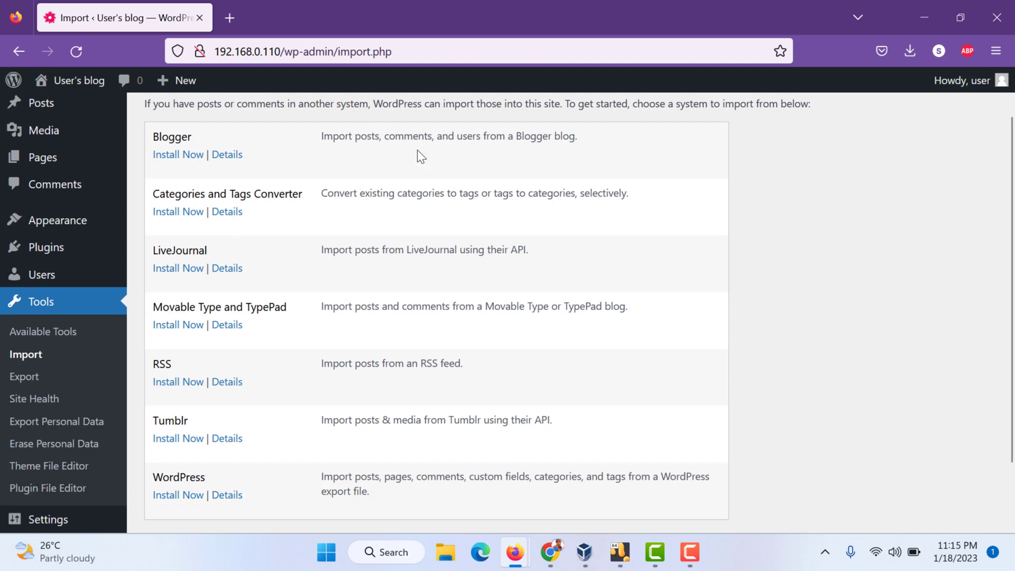
double_click(550, 138)
click(552, 139)
triple_click(537, 137)
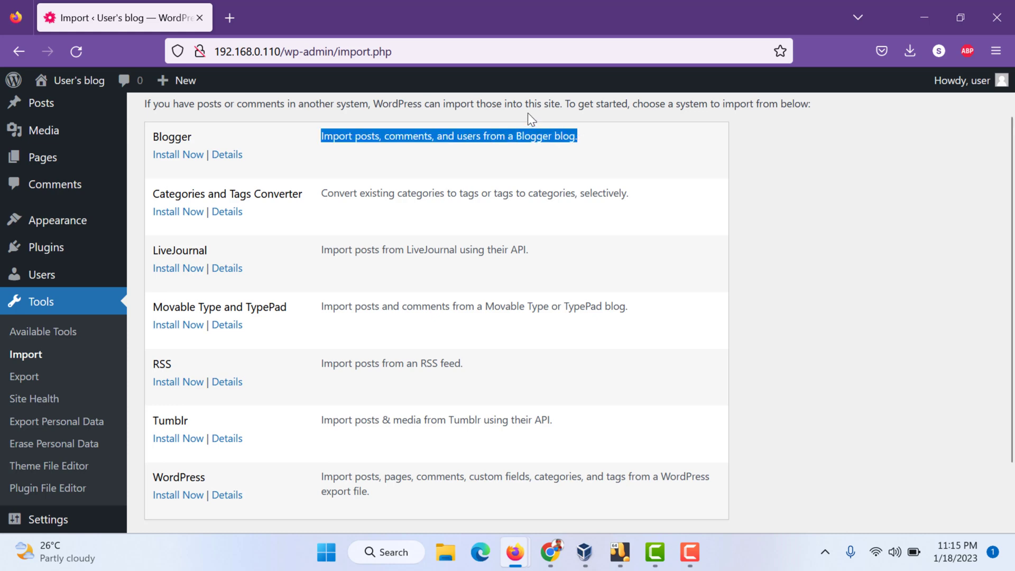
click(524, 145)
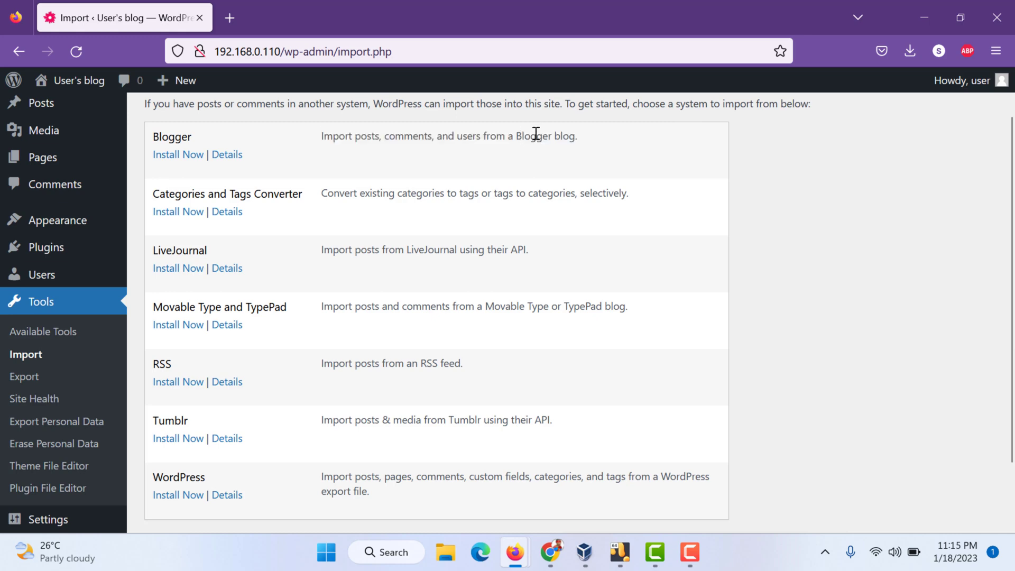
double_click(534, 137)
Web-search Blogger in a new tab, open Blogger.com, and view the blog's Pages and Earnings sections.
drag(534, 137, 509, 14)
click(274, 24)
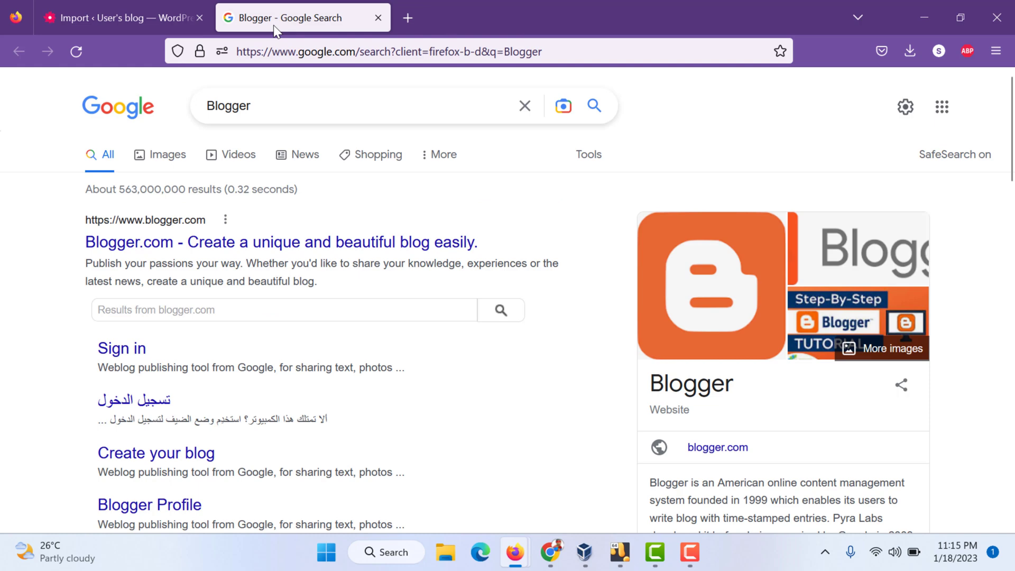
click(183, 252)
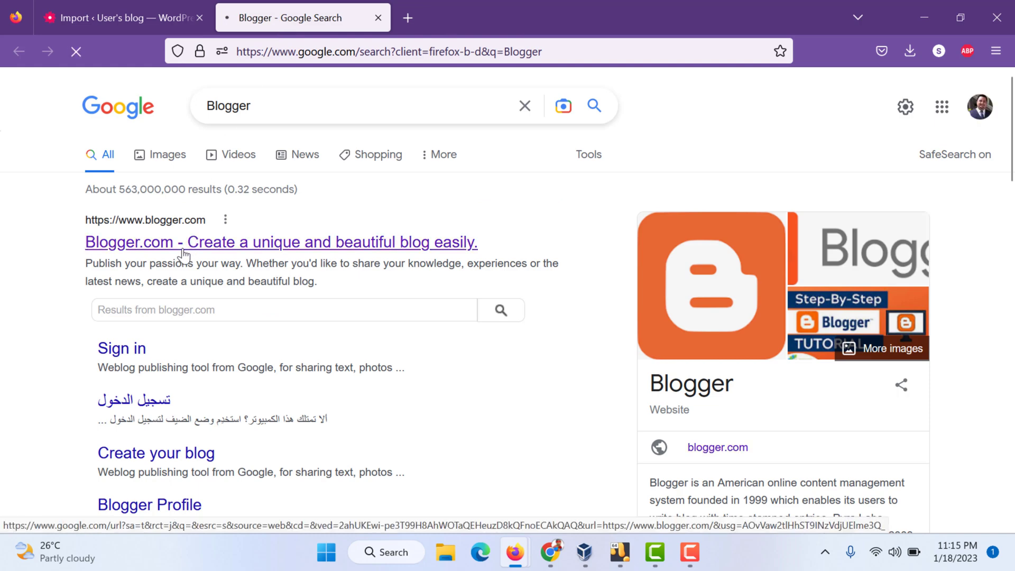
scroll(183, 252, down, 3)
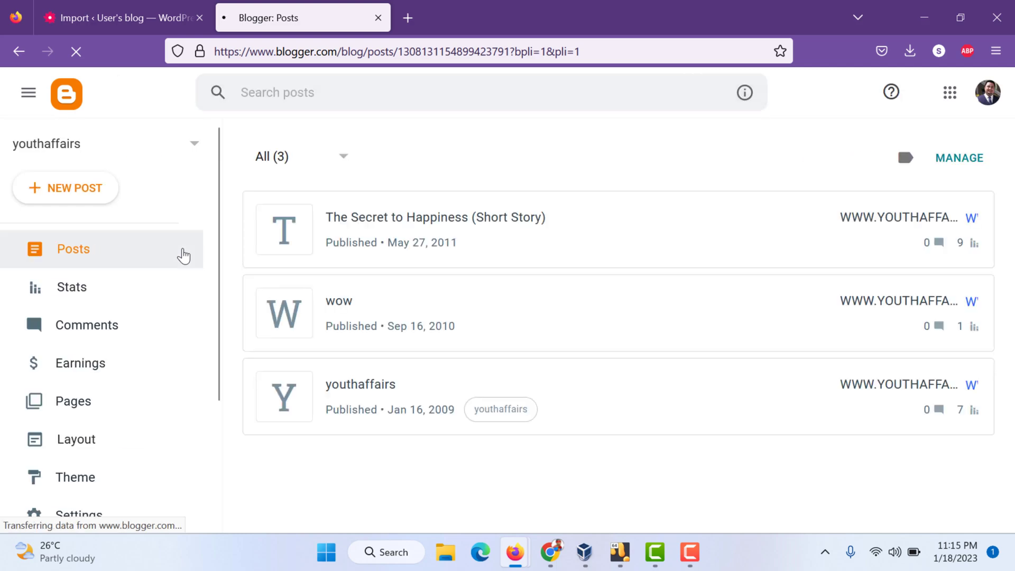
scroll(392, 245, down, 3)
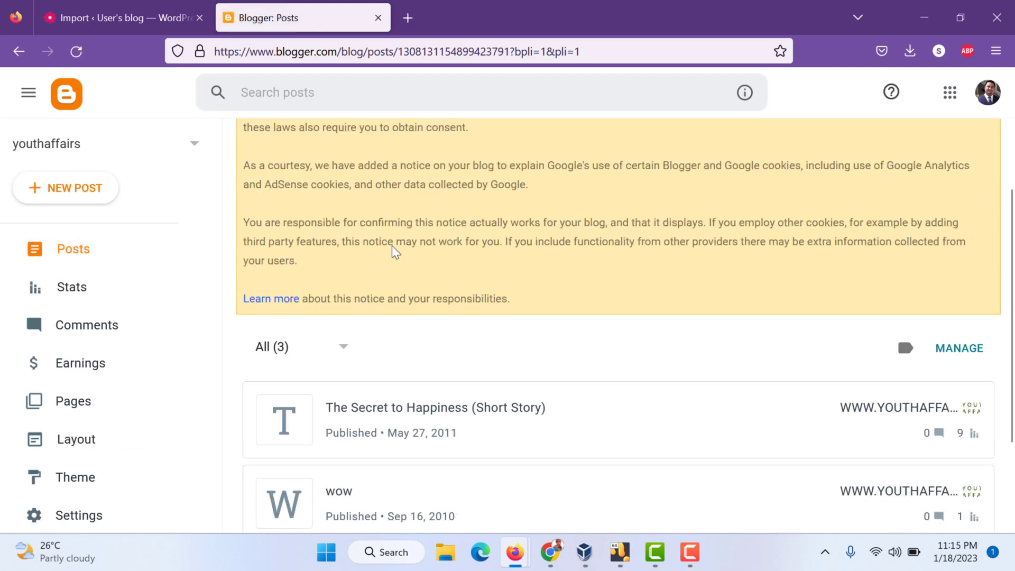
scroll(392, 245, up, 1)
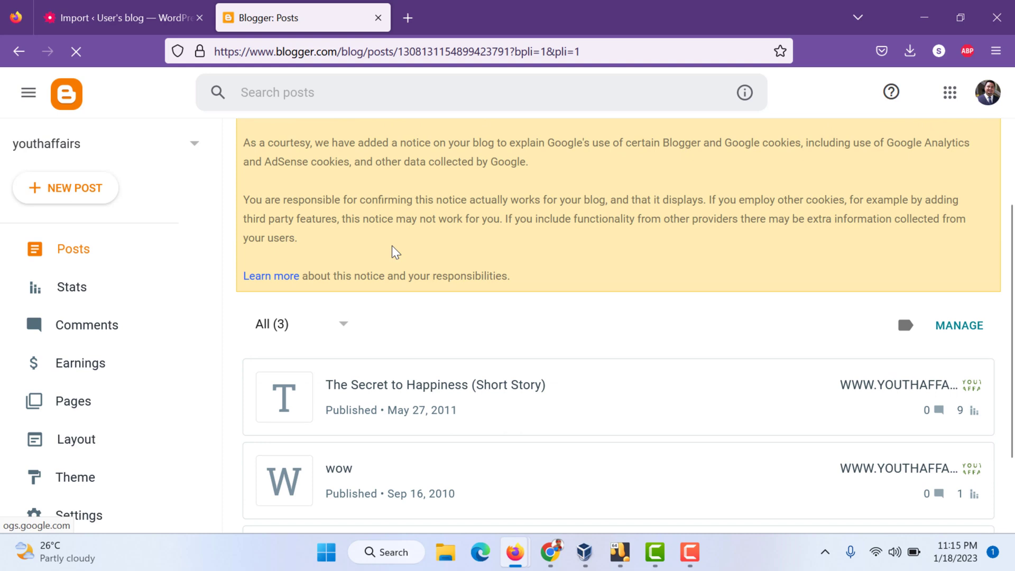
scroll(392, 246, down, 2)
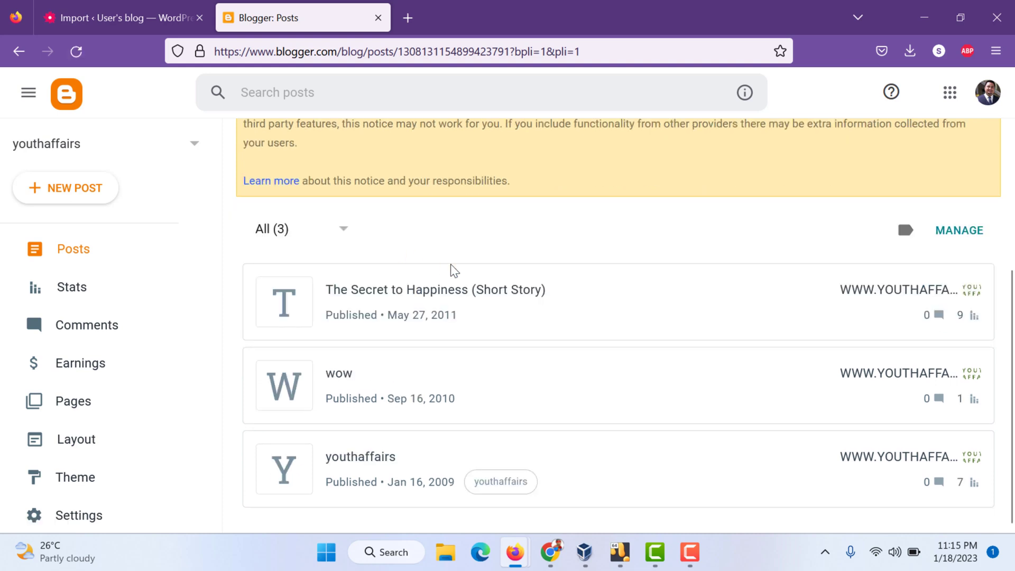
mouse_move(440, 468)
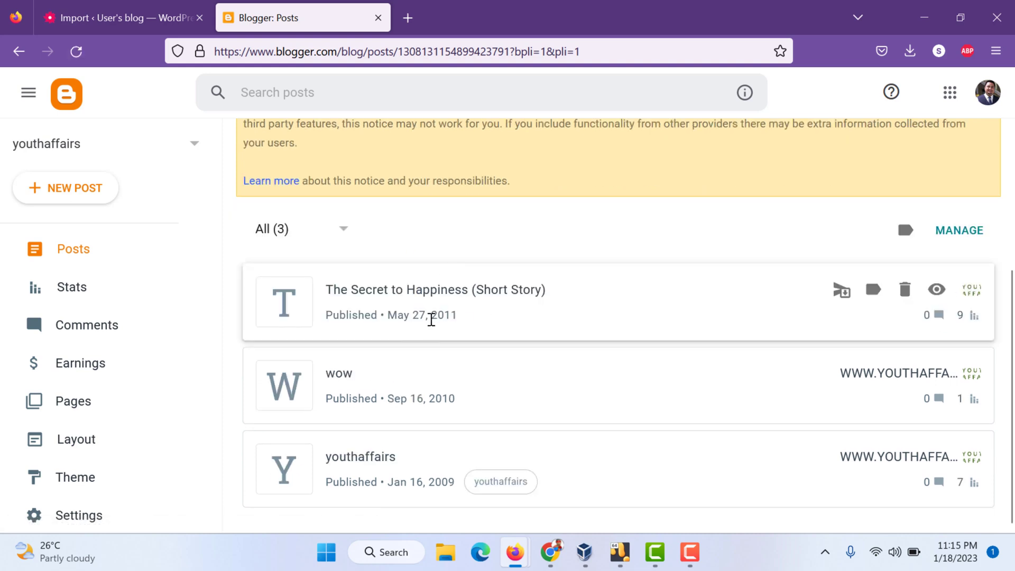
mouse_move(443, 448)
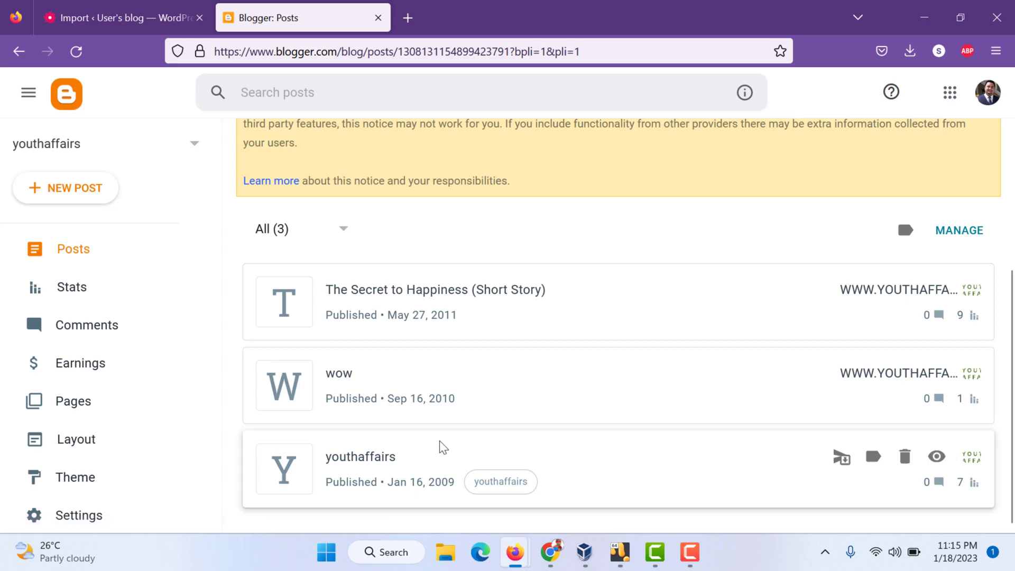
scroll(439, 443, up, 3)
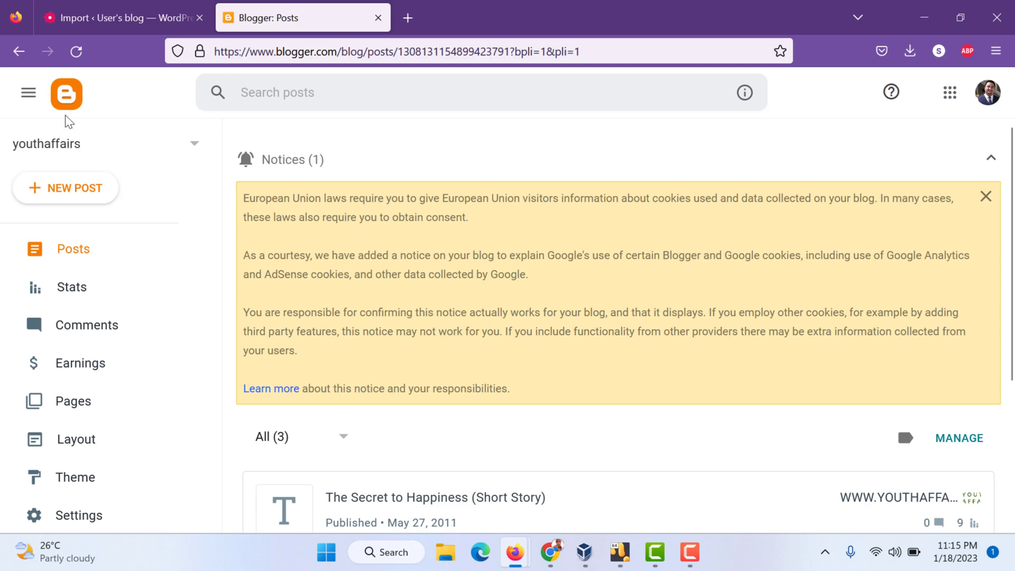
scroll(104, 293, down, 2)
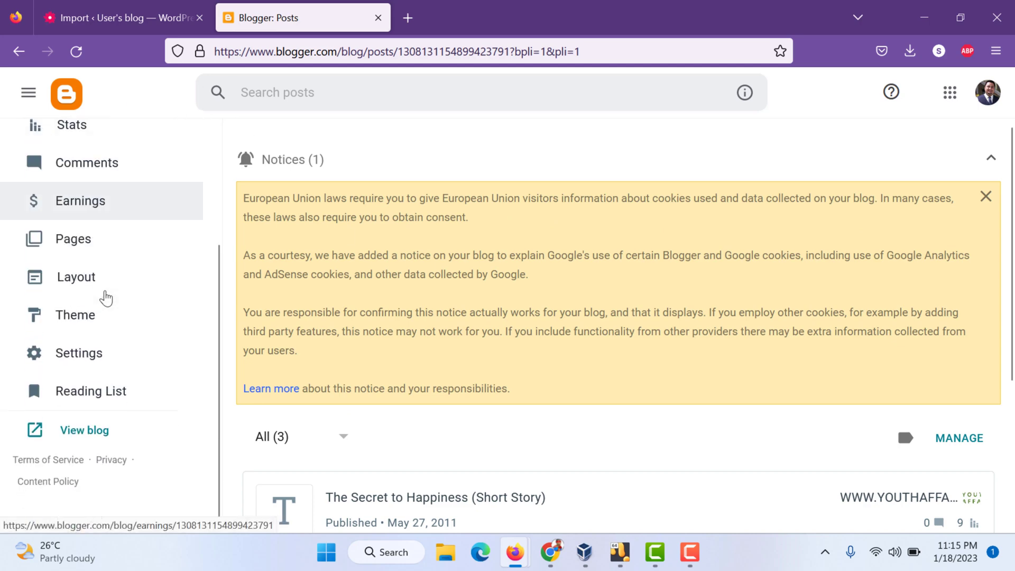
click(89, 237)
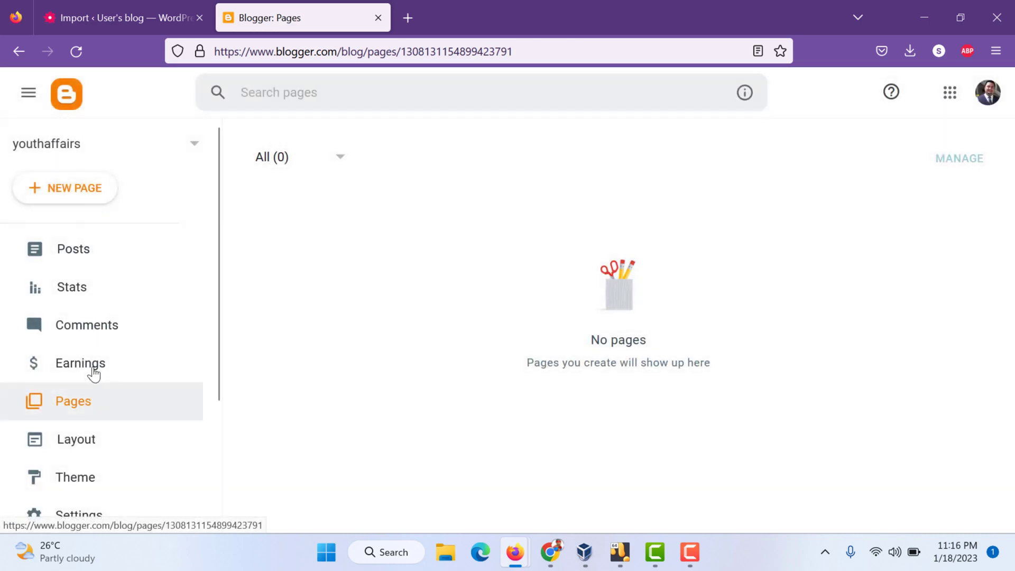
click(89, 365)
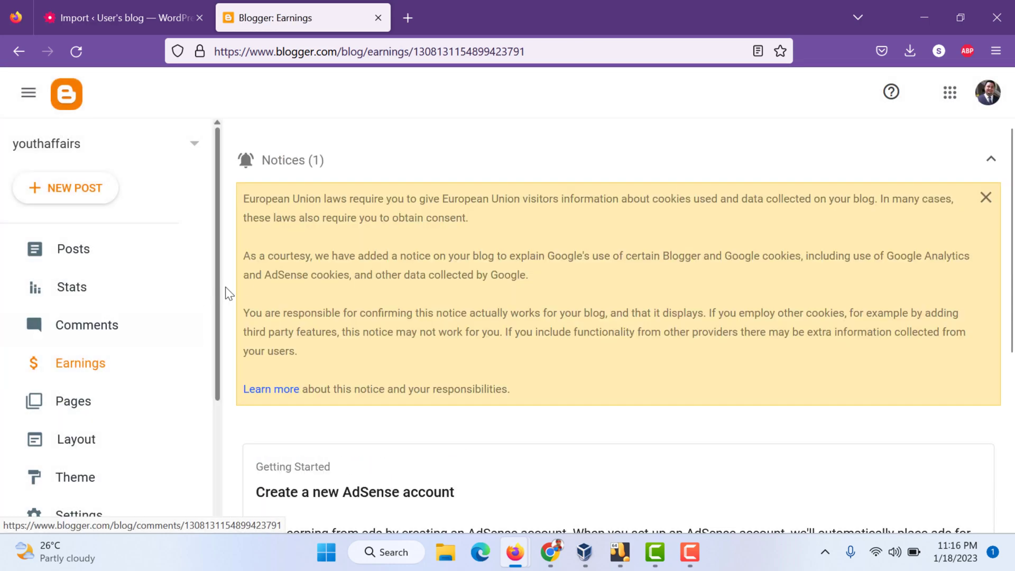
scroll(248, 276, down, 2)
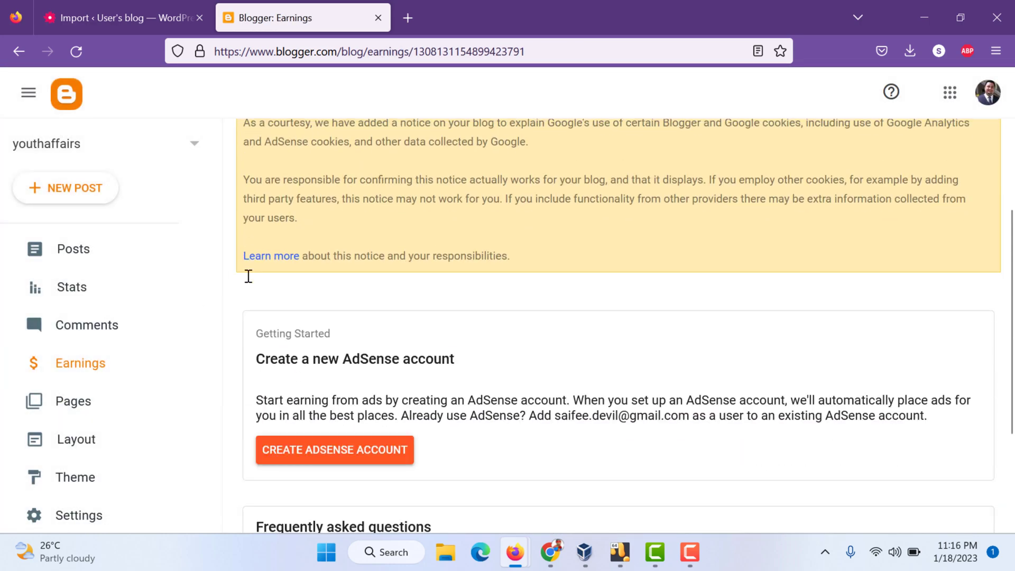
click(373, 23)
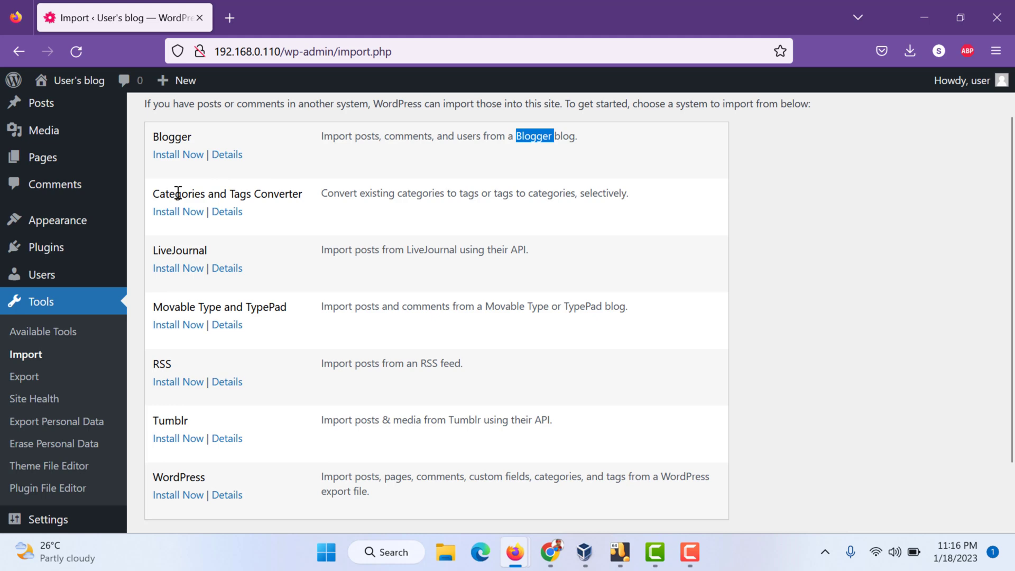
scroll(177, 193, up, 2)
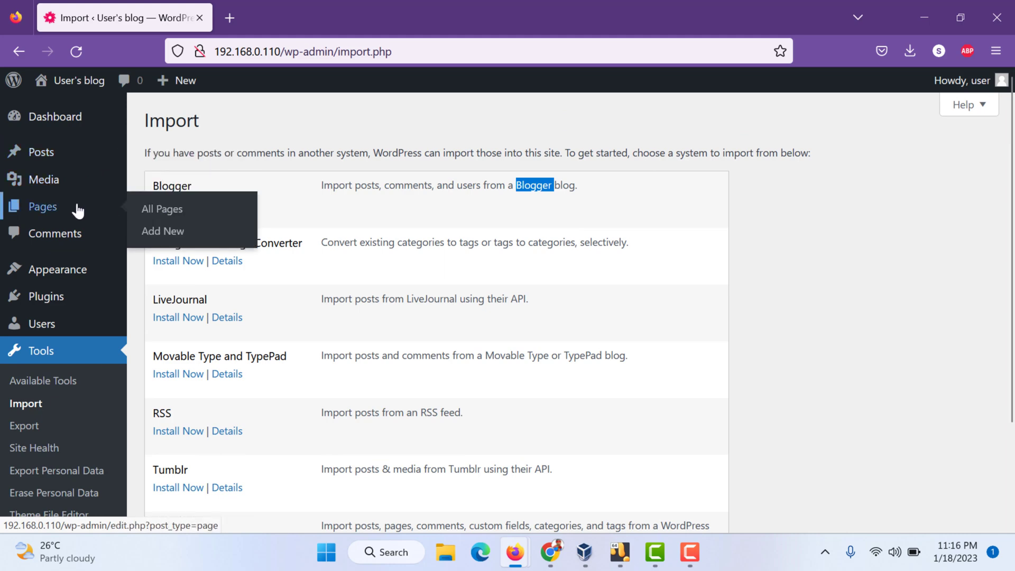
mouse_move(42, 102)
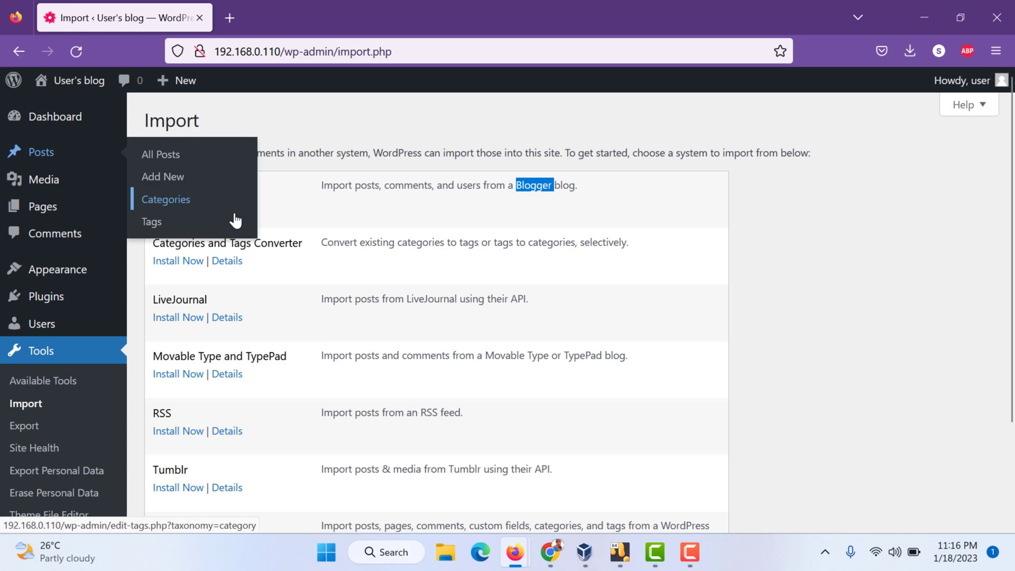
click(278, 285)
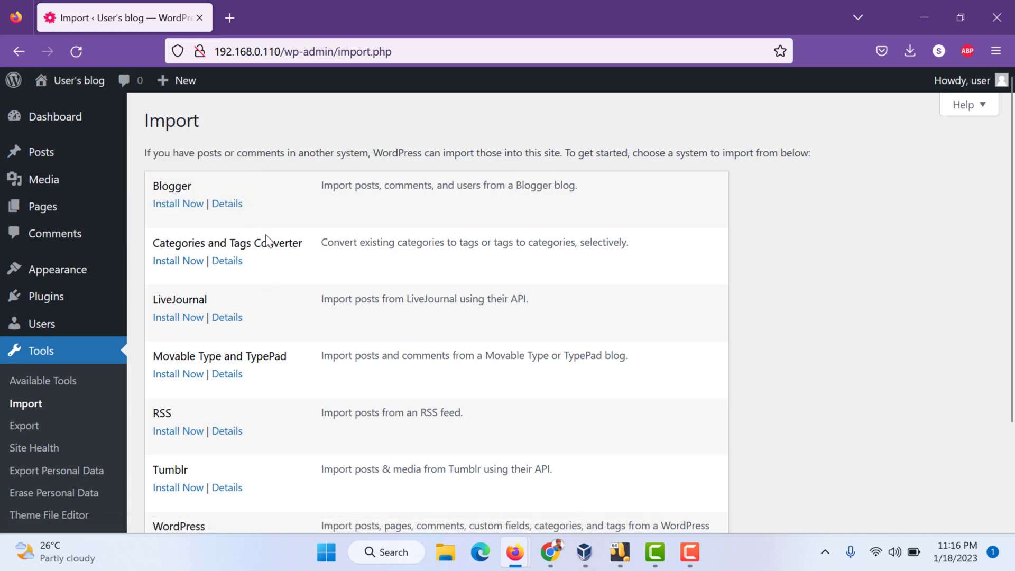
scroll(213, 256, down, 3)
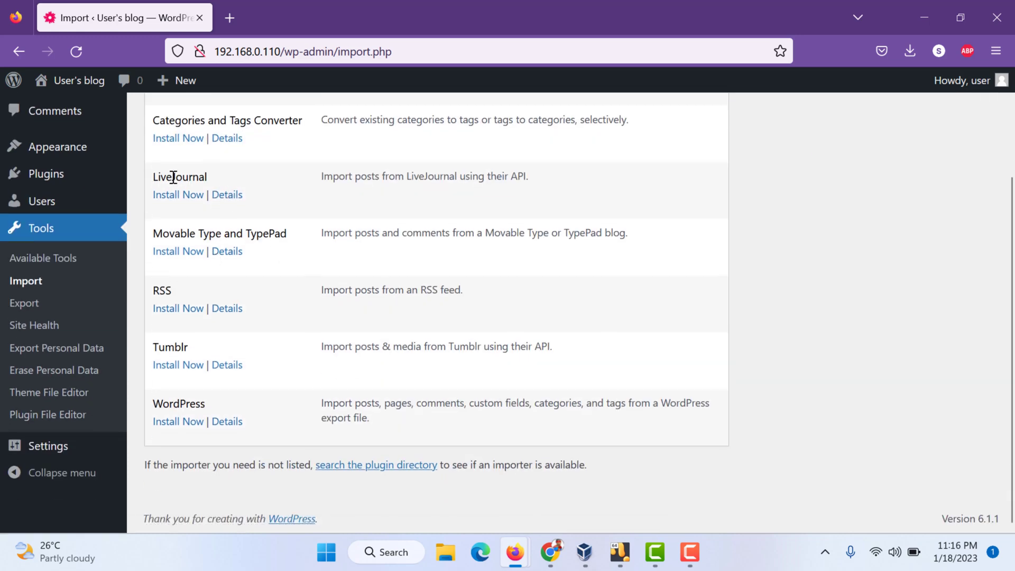
double_click(173, 178)
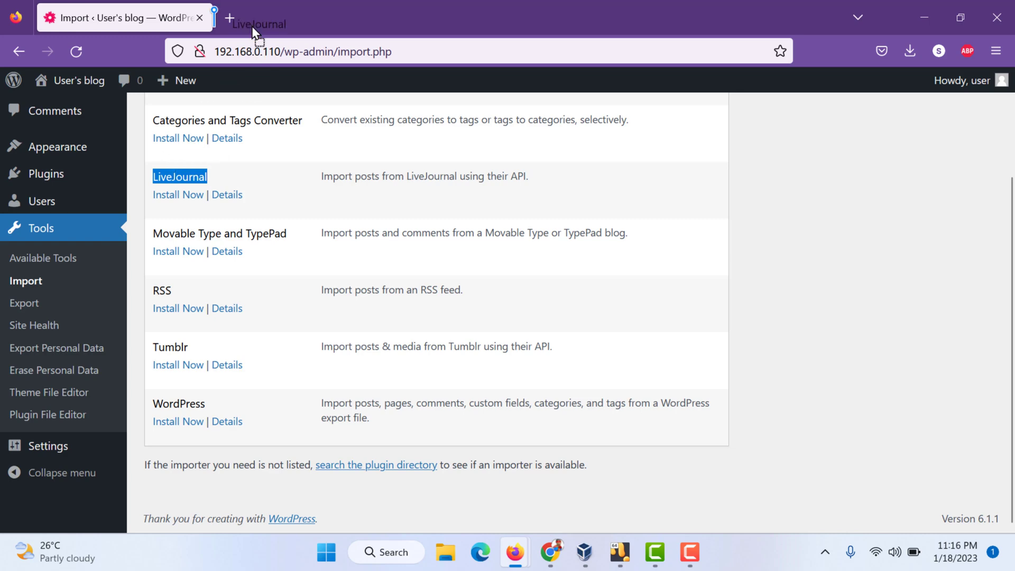
drag(173, 178, 254, 34)
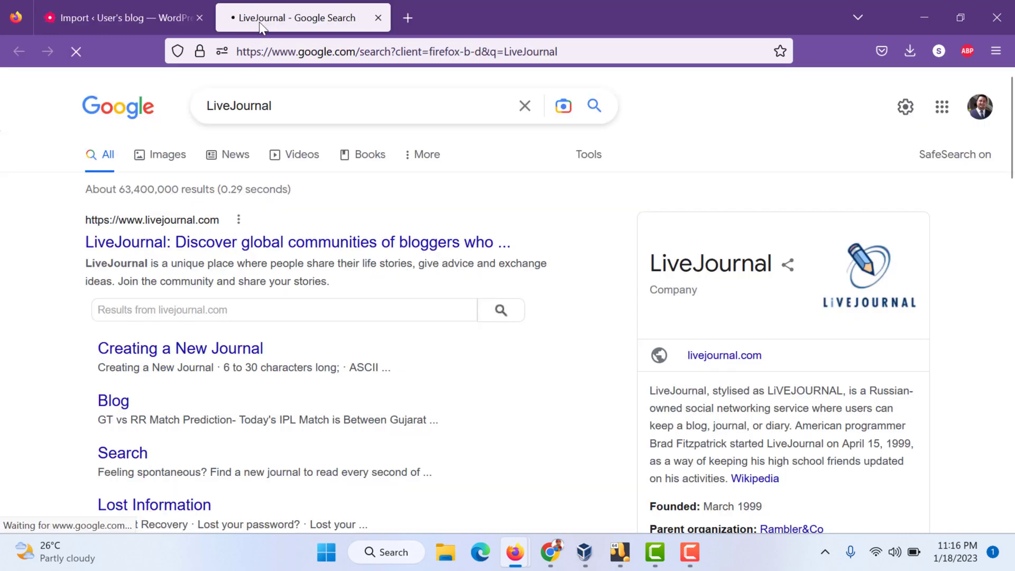
click(199, 243)
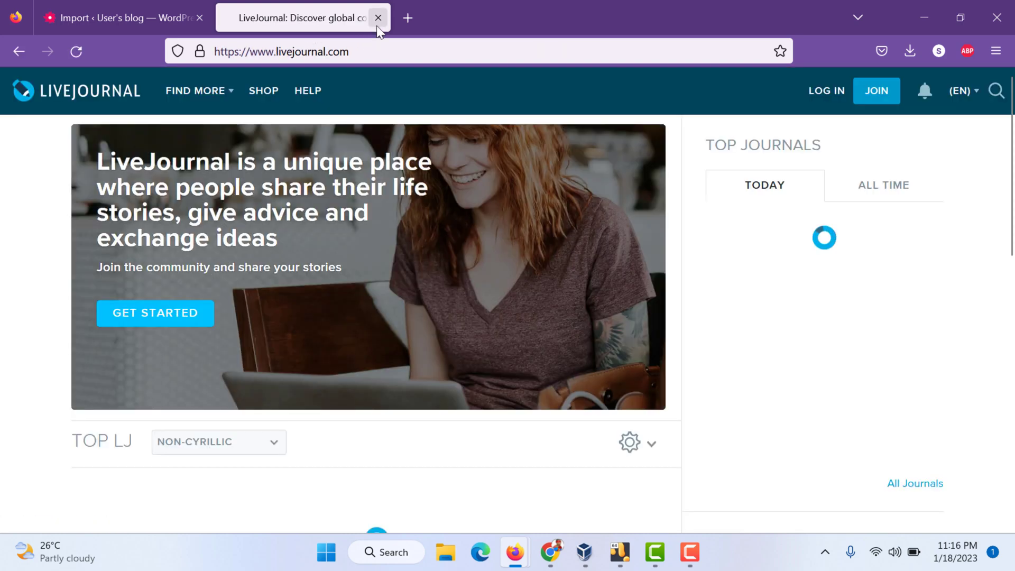
click(377, 17)
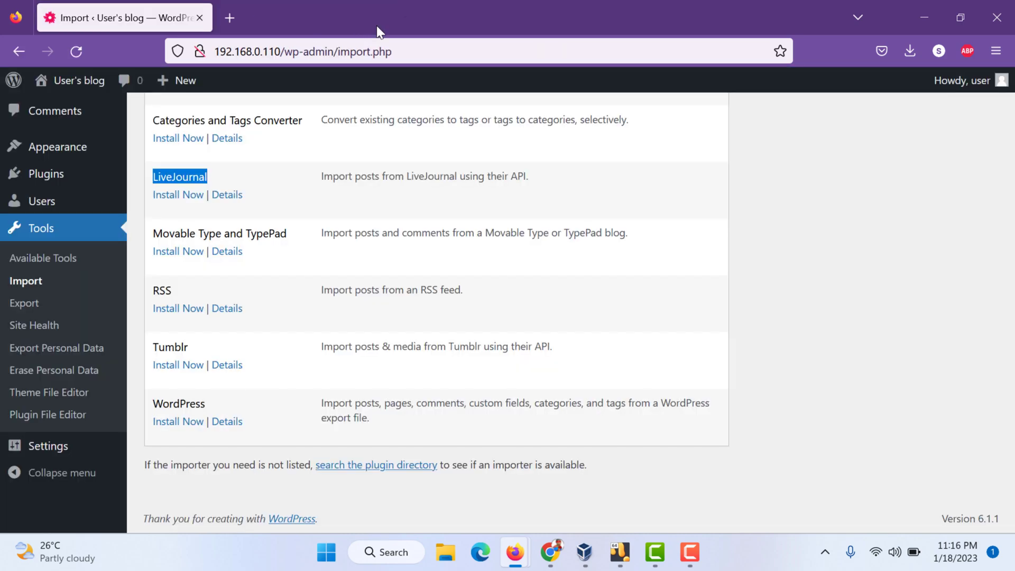
click(320, 207)
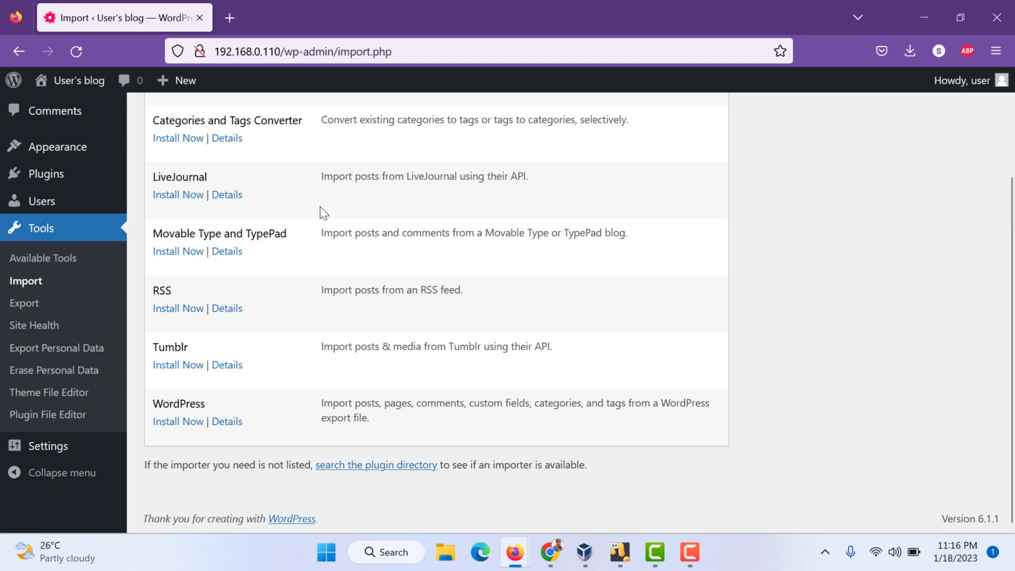
double_click(526, 177)
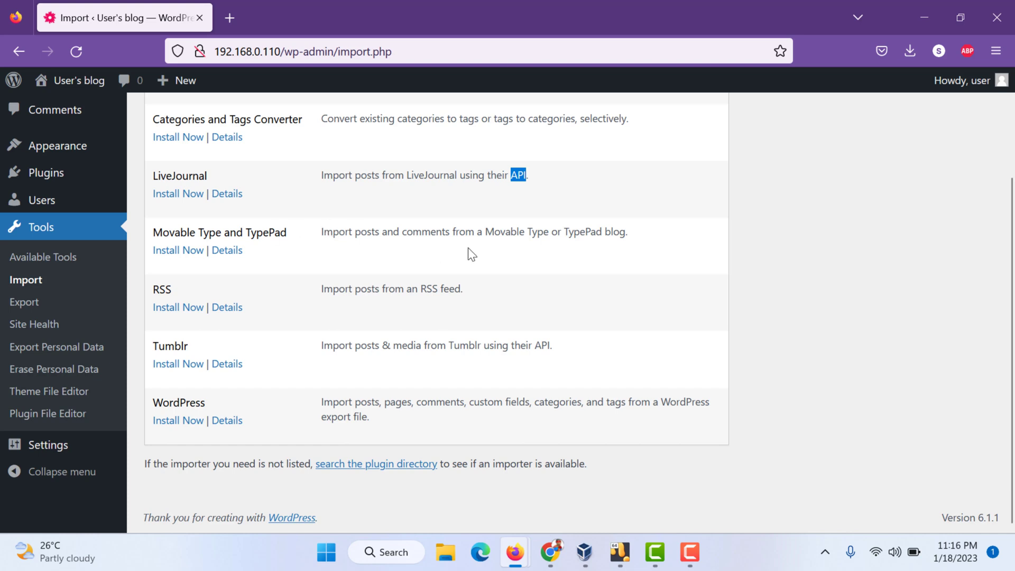
click(357, 233)
double_click(408, 233)
double_click(492, 233)
double_click(572, 233)
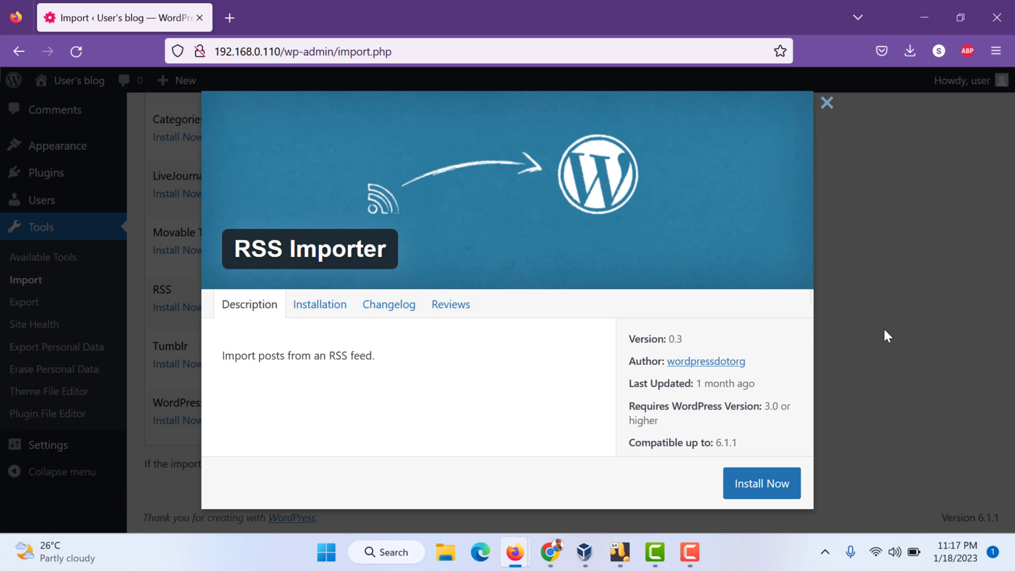
click(884, 330)
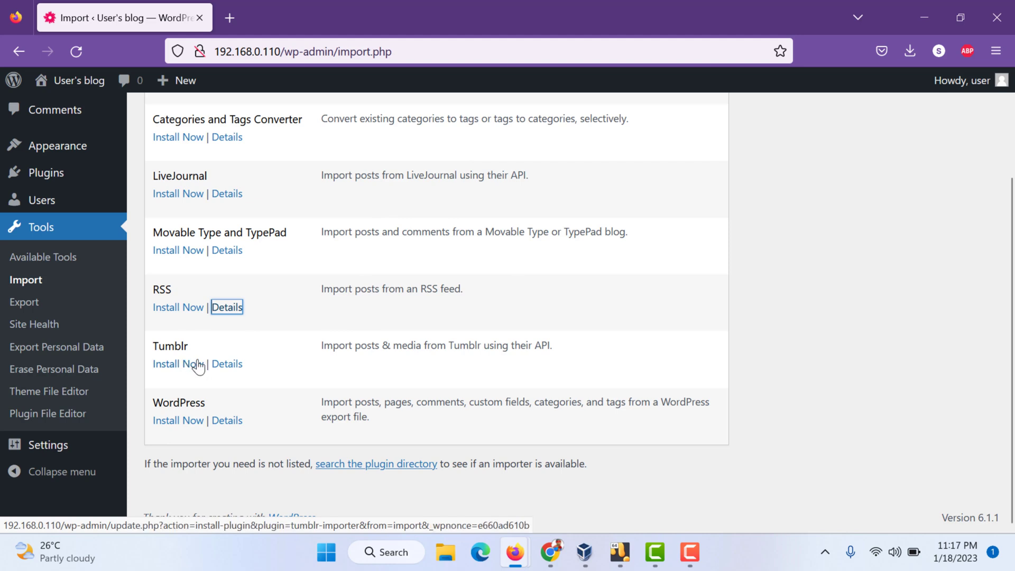
triple_click(534, 347)
click(534, 345)
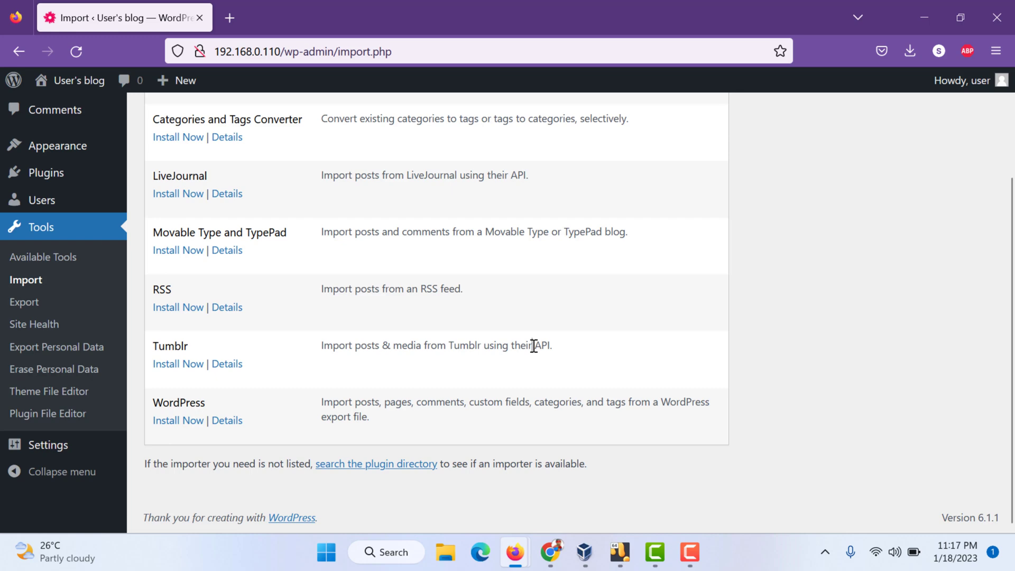
double_click(165, 346)
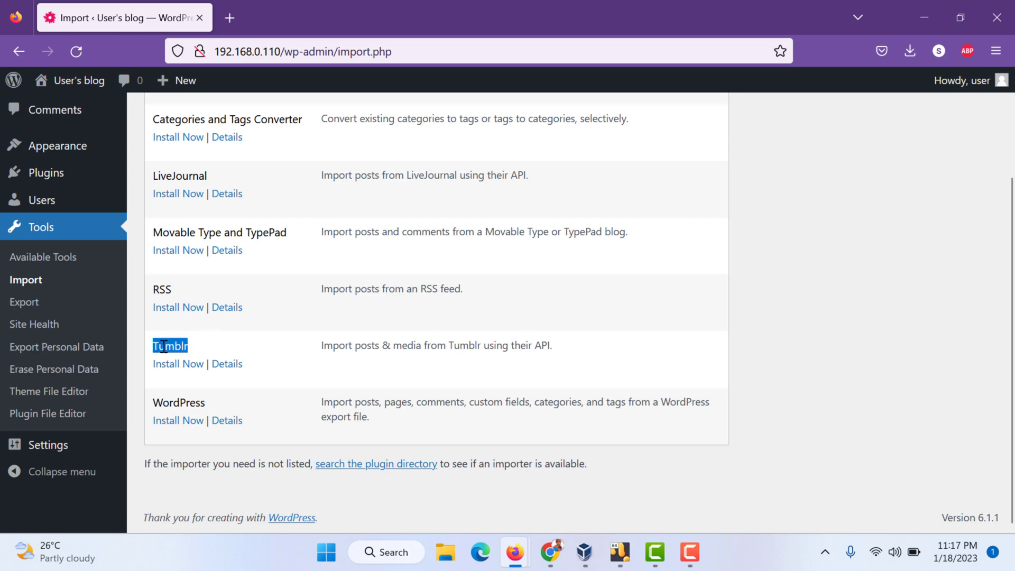
drag(163, 324, 161, 80)
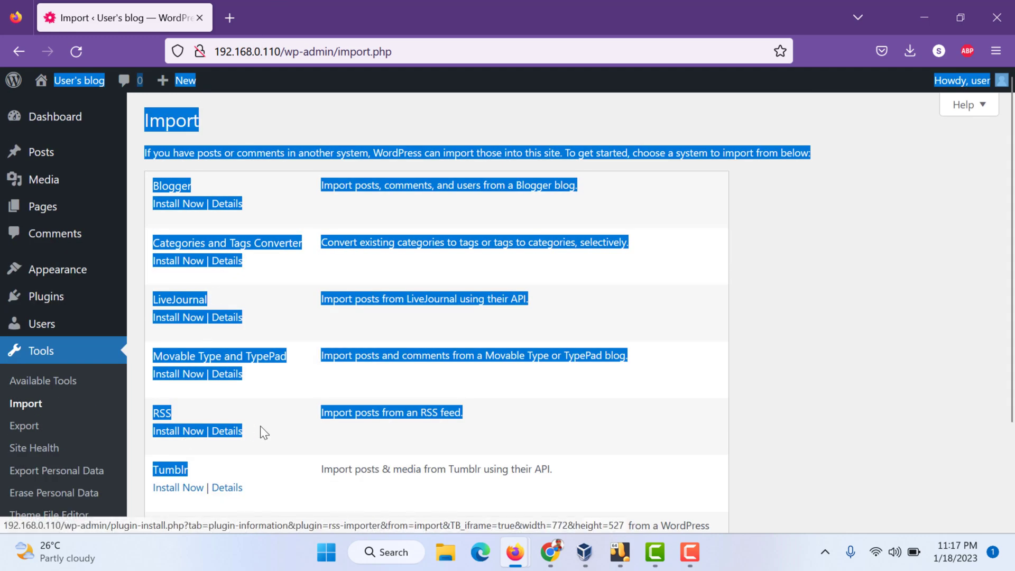
click(281, 425)
scroll(150, 401, down, 2)
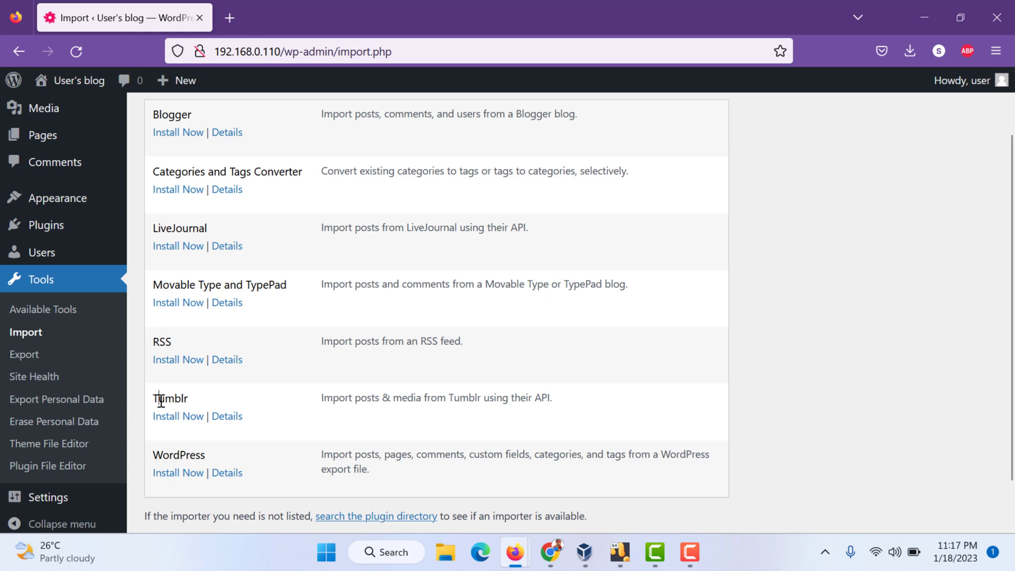
double_click(161, 402)
drag(161, 402, 266, 24)
click(262, 23)
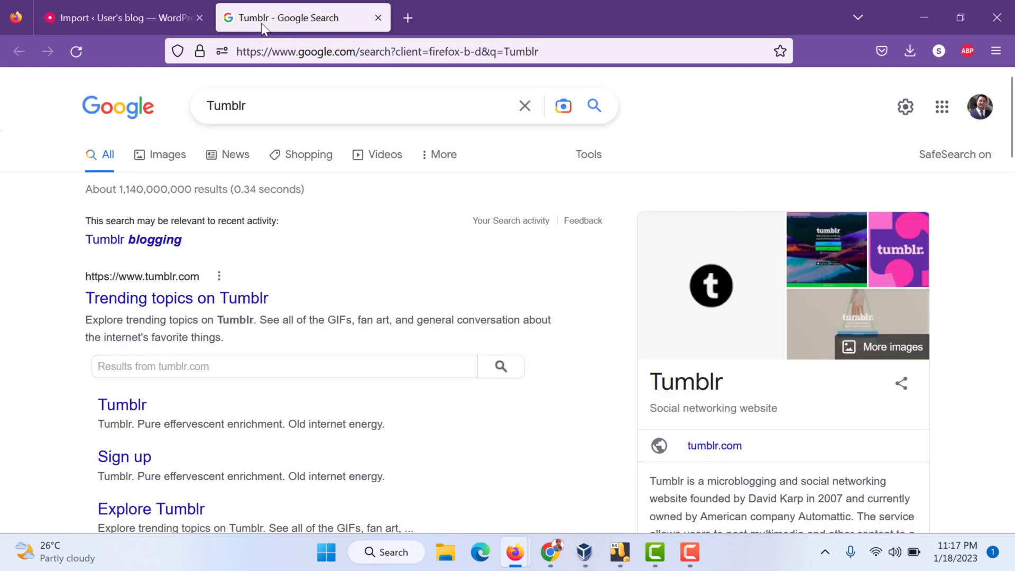
click(167, 307)
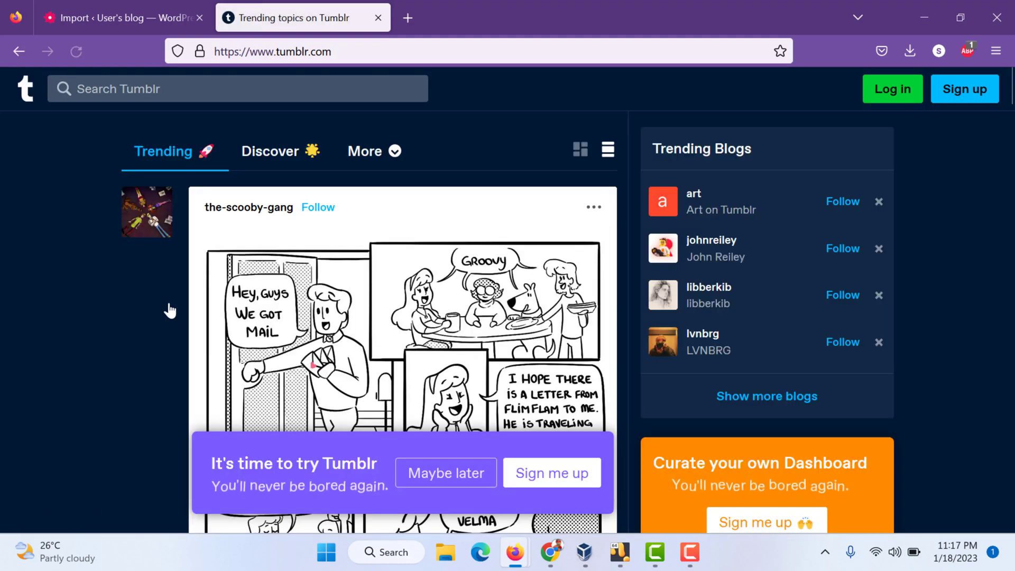
scroll(169, 310, down, 5)
scroll(169, 309, down, 3)
scroll(169, 309, down, 2)
scroll(169, 309, down, 3)
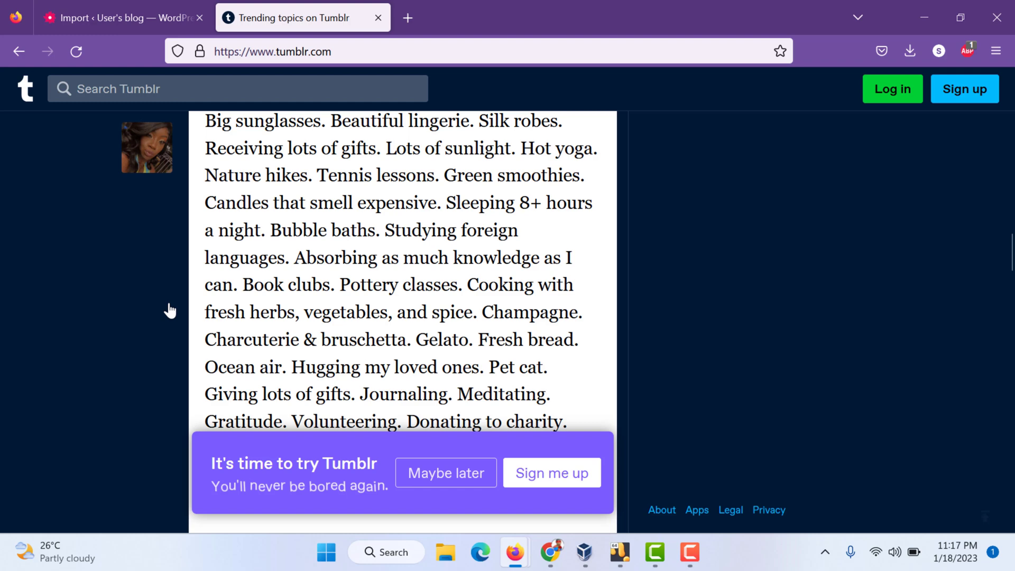
scroll(170, 309, down, 2)
scroll(169, 309, down, 2)
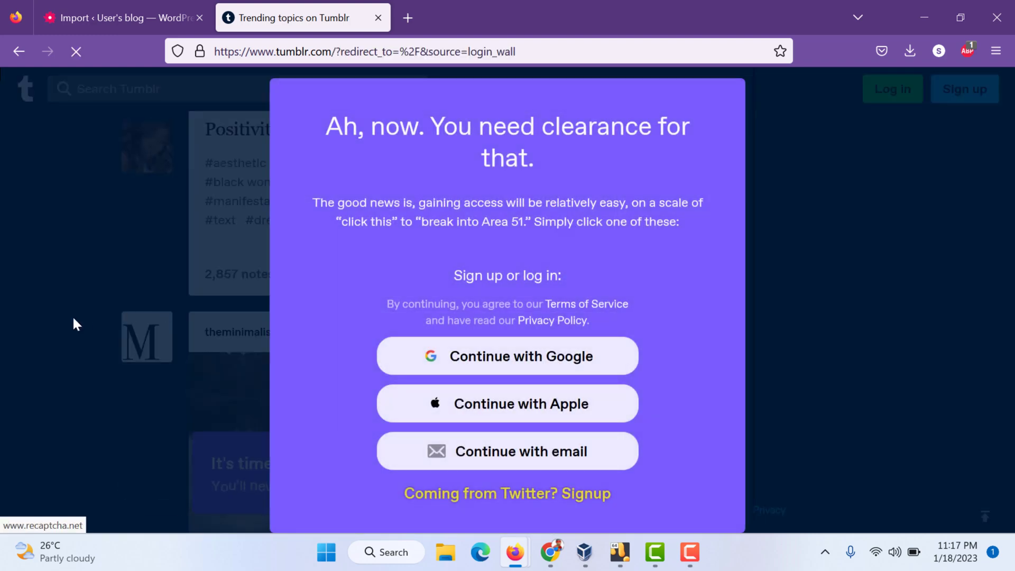
Close the Tumblr tab and return to the WordPress Import page.
click(378, 17)
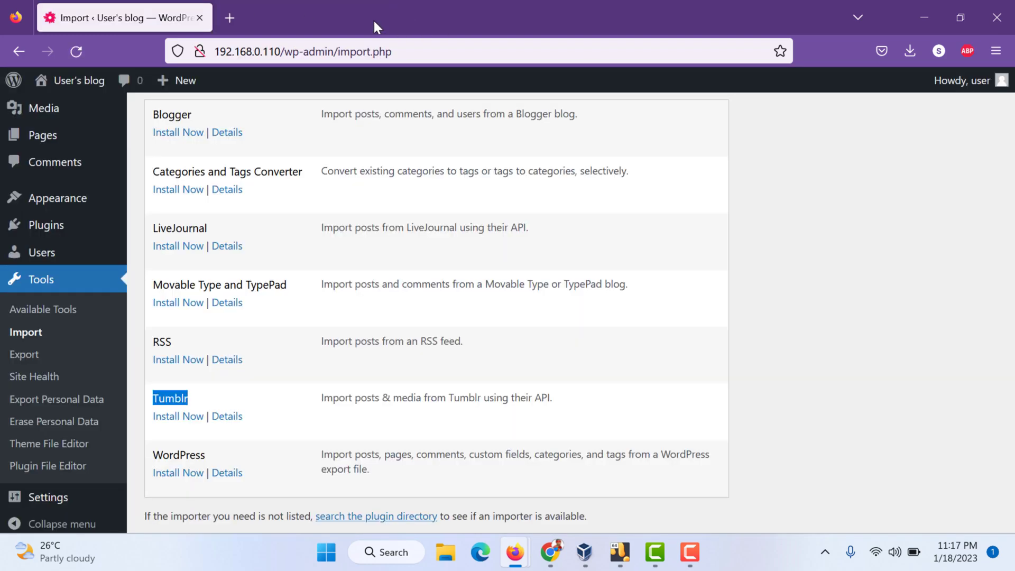
click(290, 404)
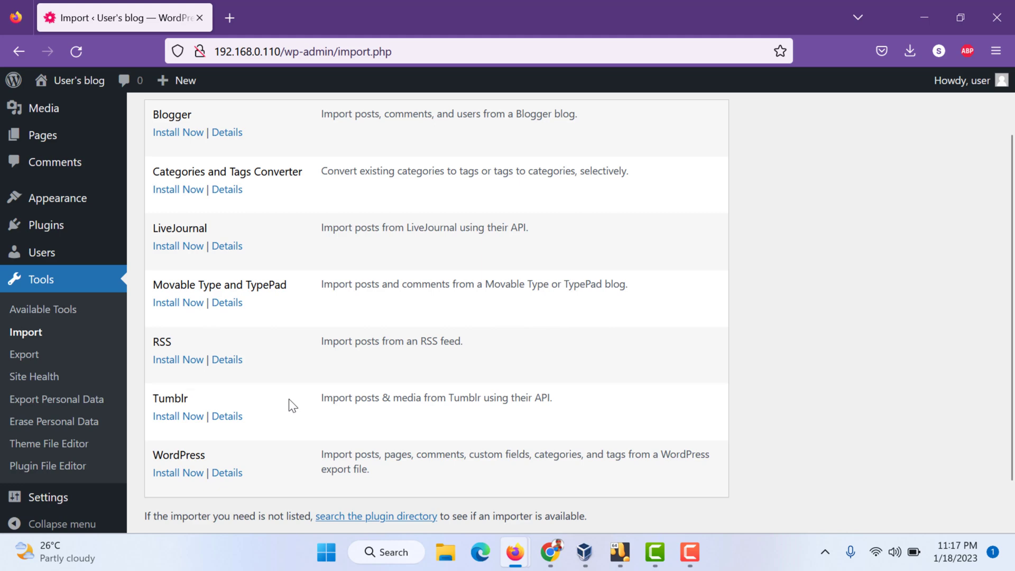
scroll(289, 404, down, 2)
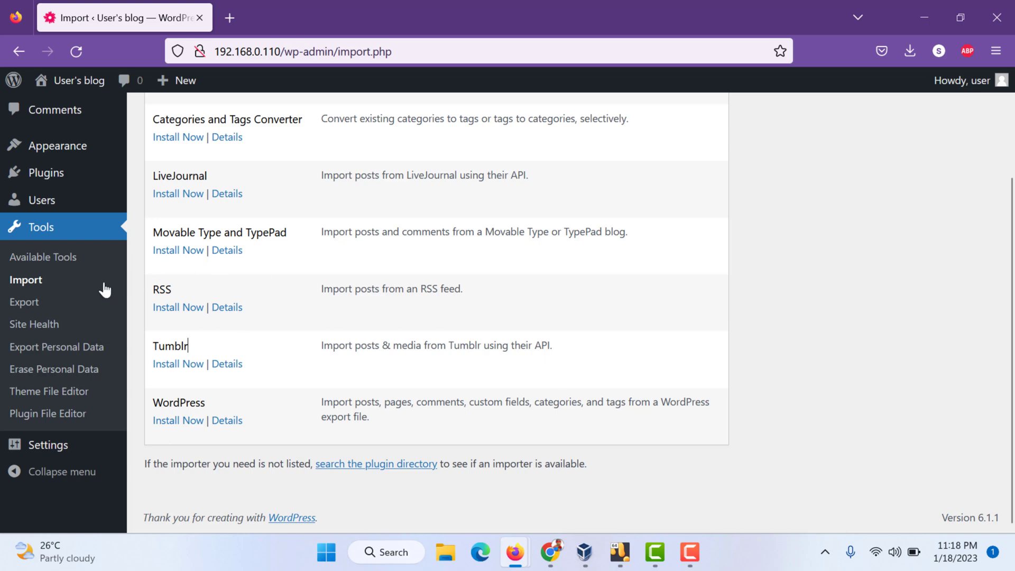
From Tools > Export, download an export file of All content as XML.
click(39, 302)
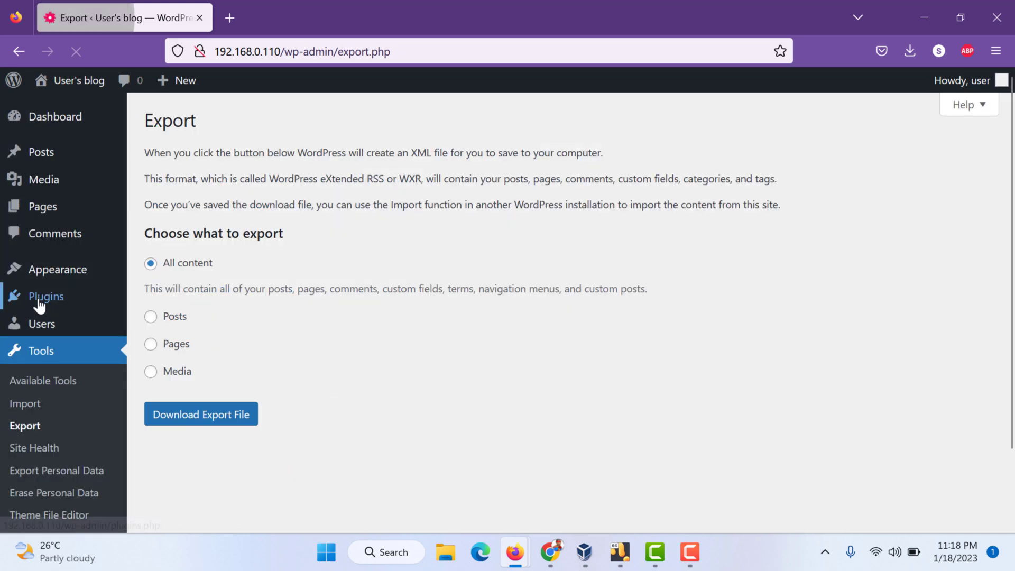
scroll(40, 304, down, 2)
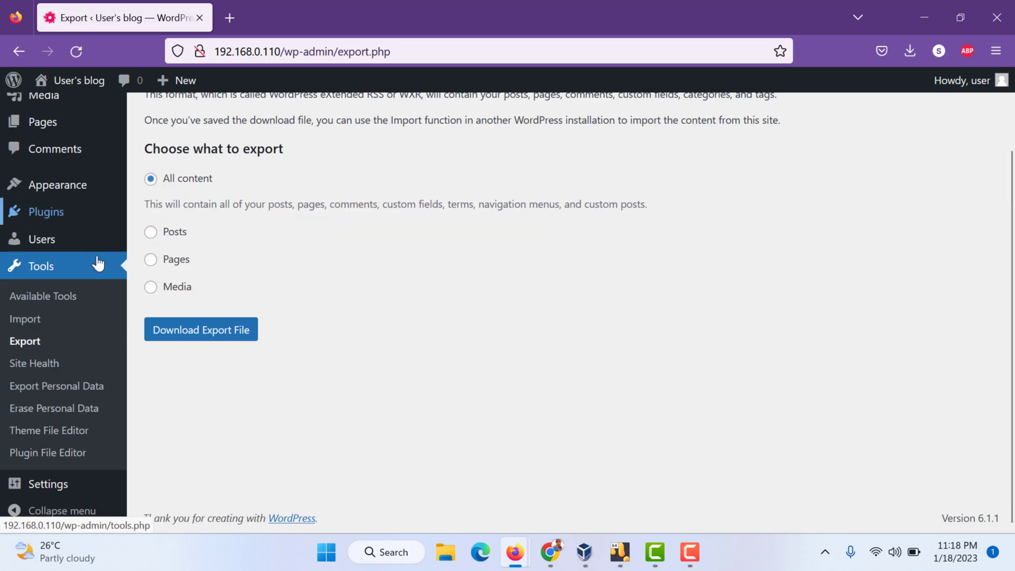
click(166, 344)
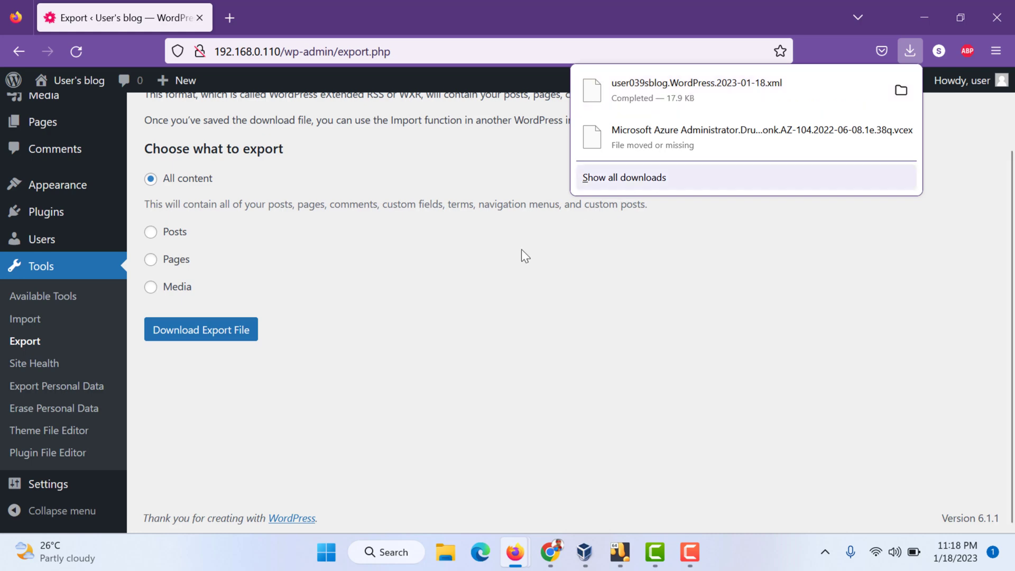
click(468, 284)
On Tools > Import, install and run the WordPress importer to reach its WXR upload page.
click(25, 319)
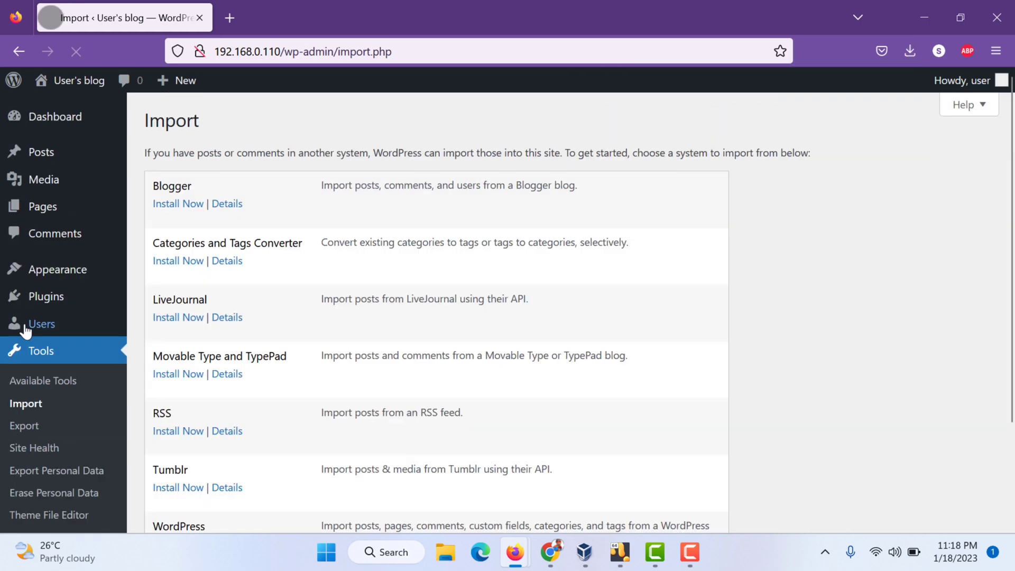
scroll(273, 356, down, 3)
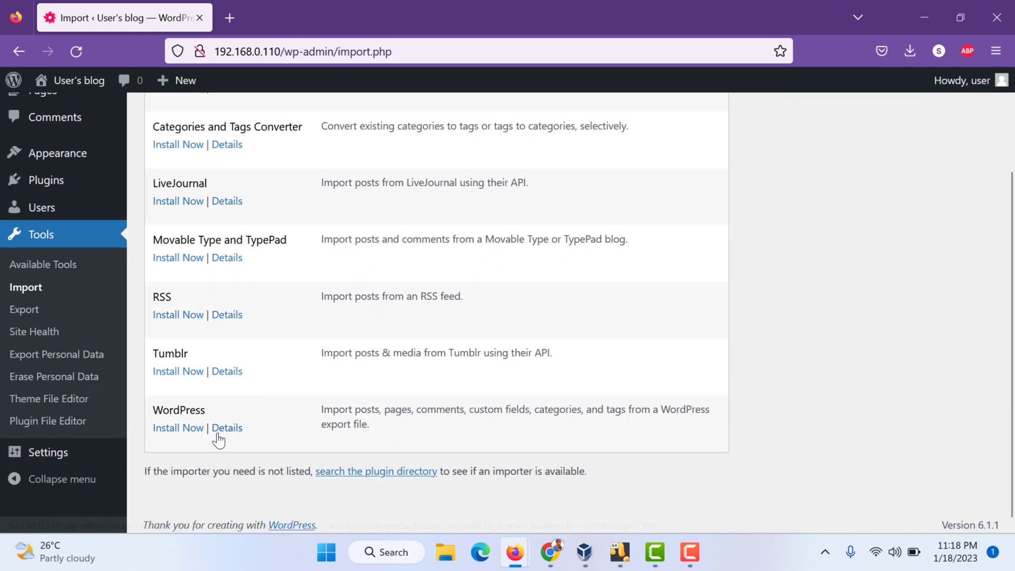
click(180, 429)
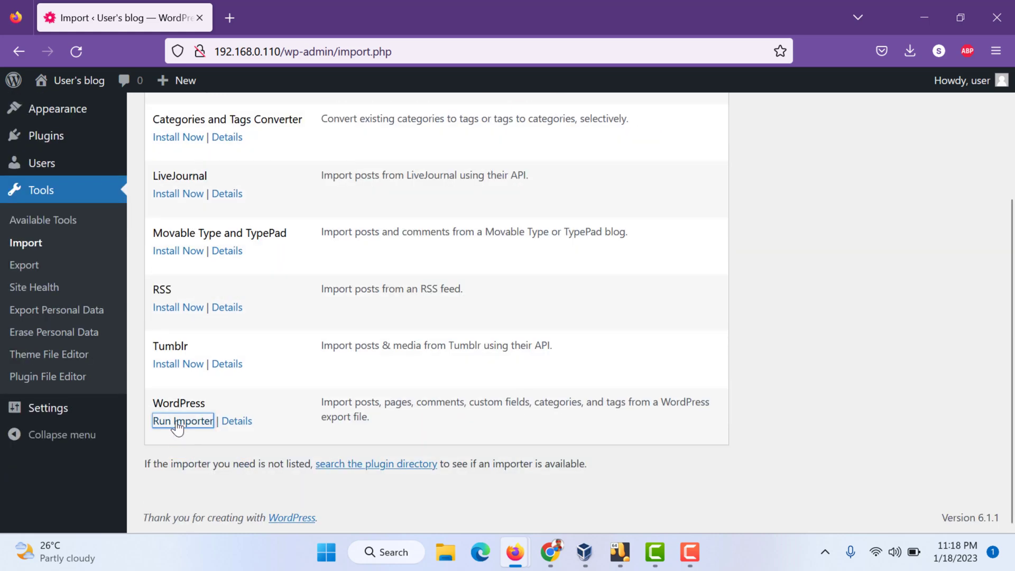
click(176, 424)
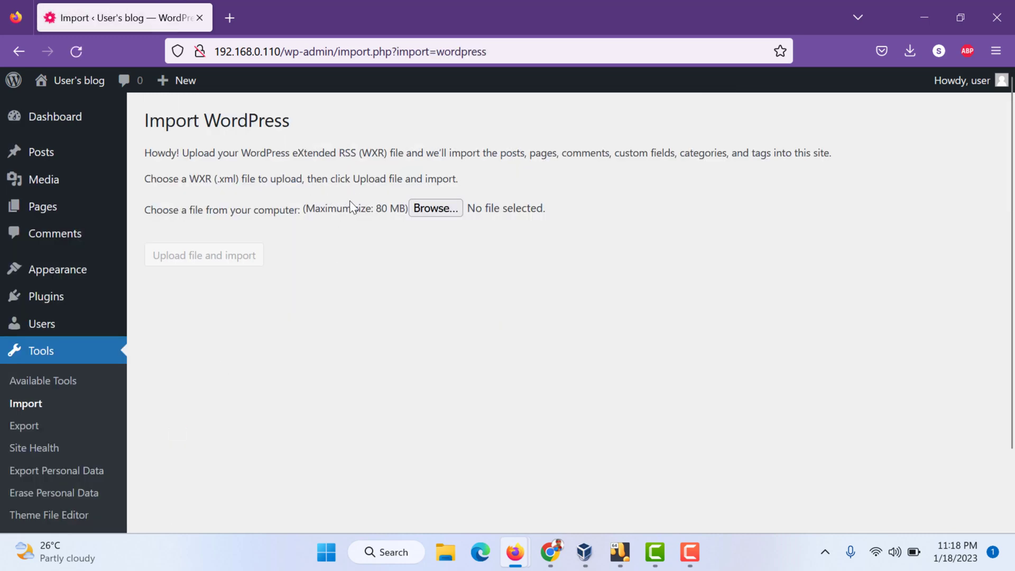
Choose the exported XML file from Downloads and upload it to start the import.
double_click(382, 209)
click(418, 211)
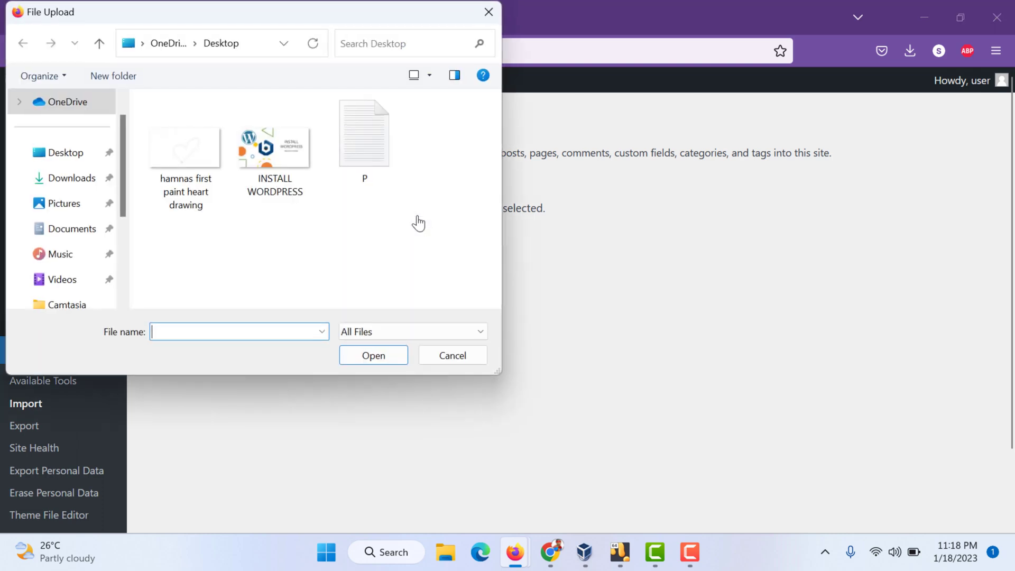
click(67, 179)
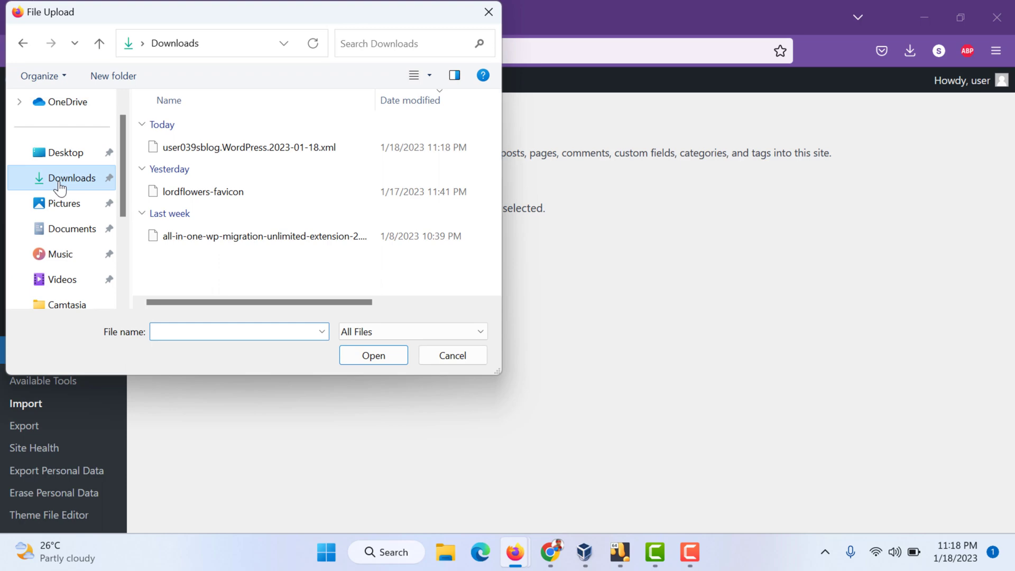
double_click(206, 150)
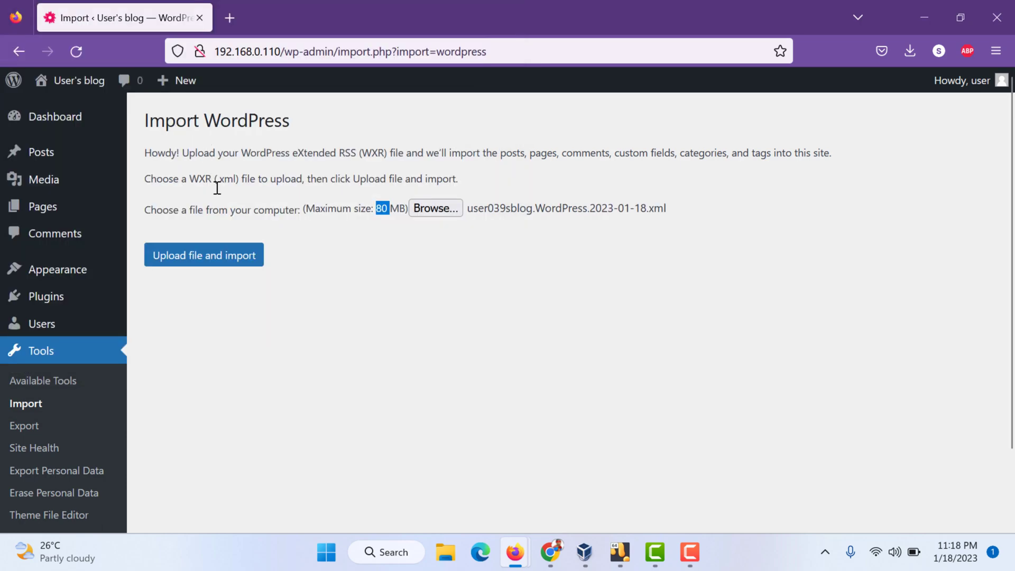
click(204, 256)
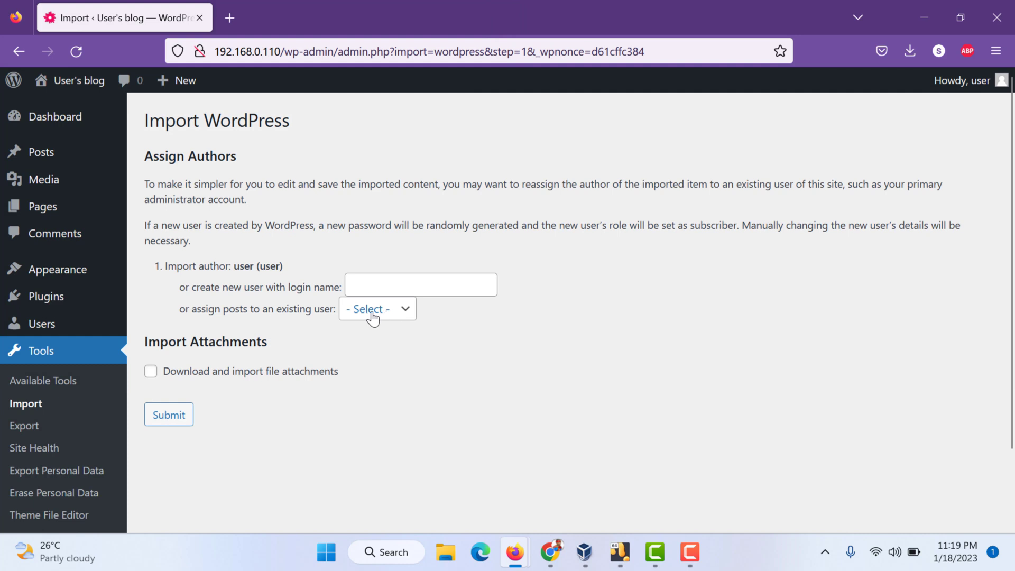
Assign imported posts to the existing user, leave the new login name empty, and submit the import.
click(406, 309)
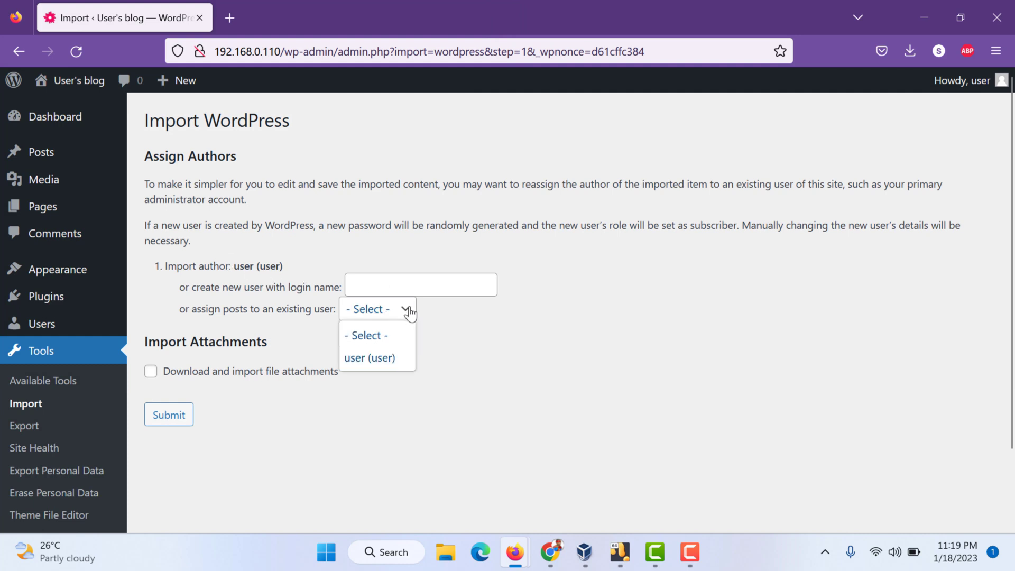
click(395, 352)
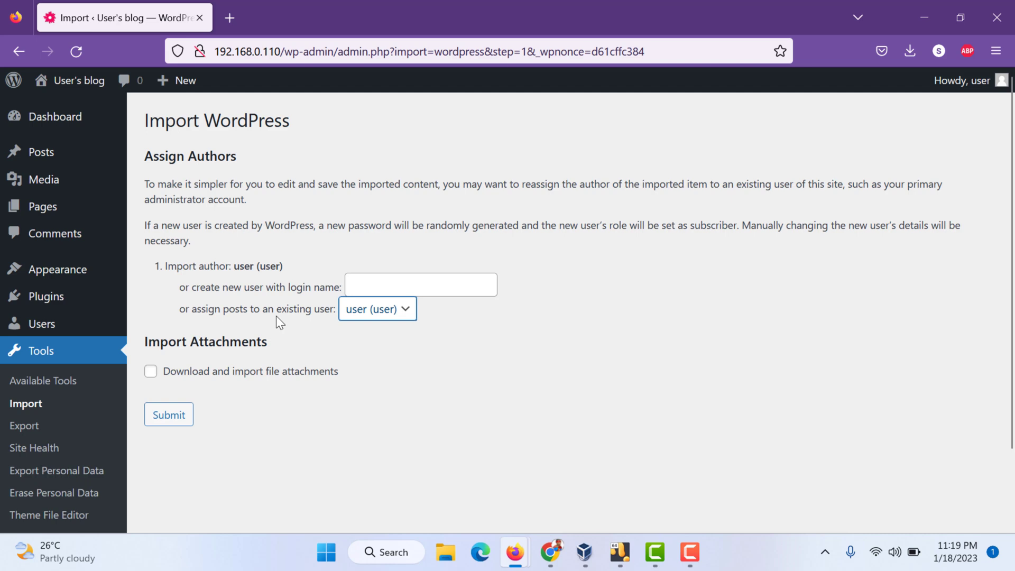
click(360, 284)
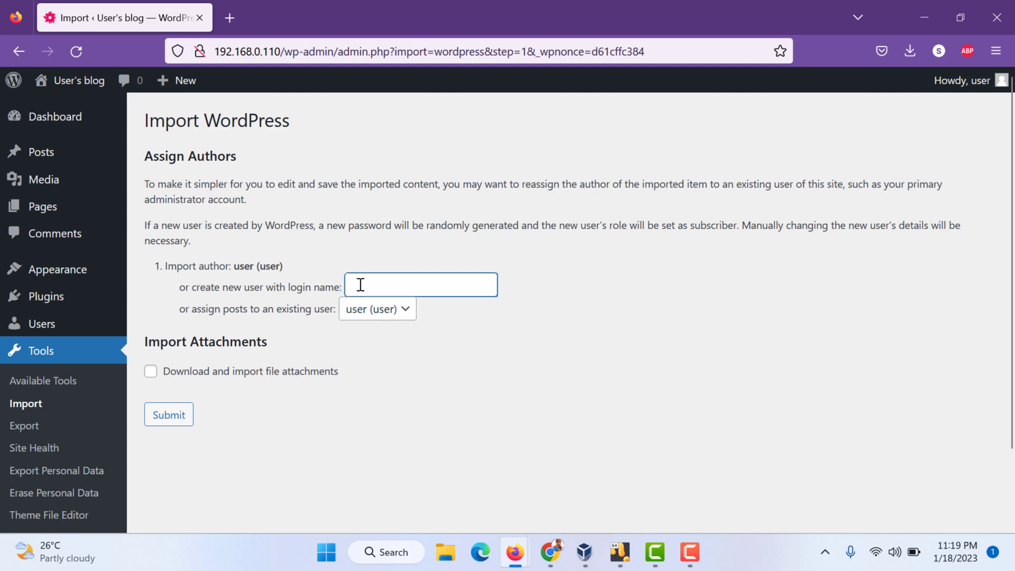
text(x)
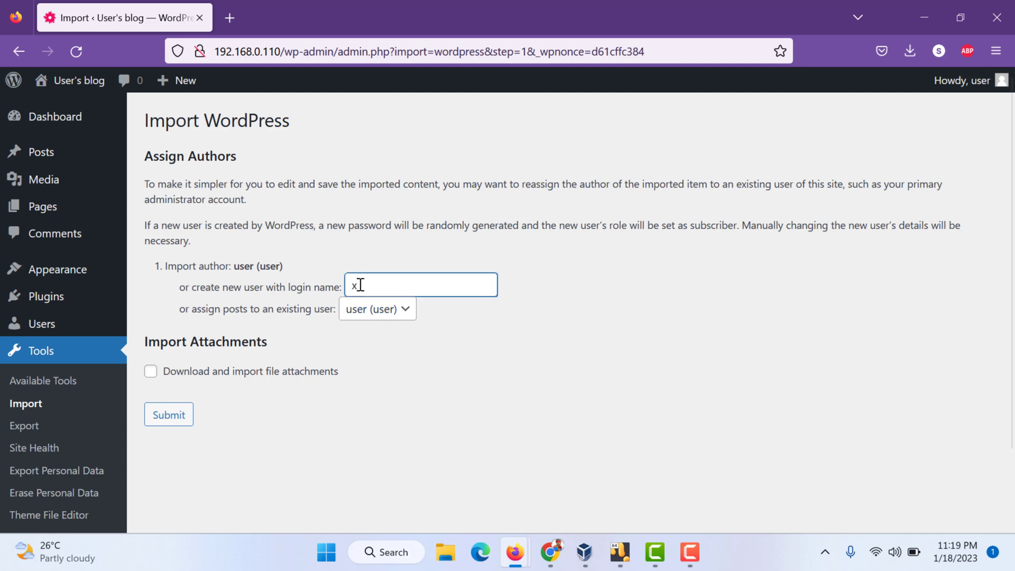
text(y)
key(BackSpace)
key(BackSpace)
click(176, 417)
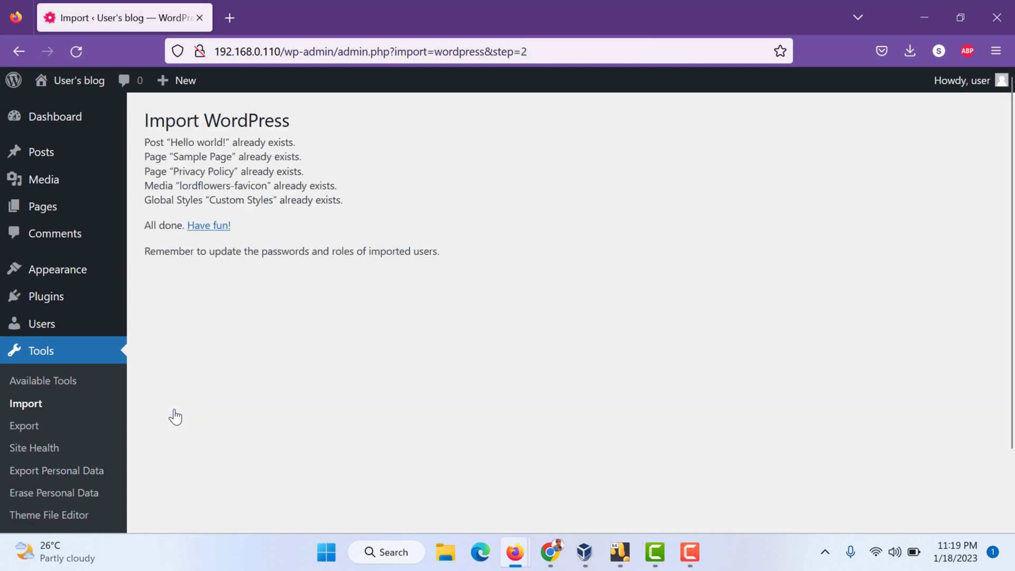
Review the import result lines, go to the Dashboard, and open the Posts list showing Hello world!
drag(182, 142, 238, 121)
click(193, 158)
drag(190, 157, 238, 172)
click(190, 179)
drag(149, 203, 254, 200)
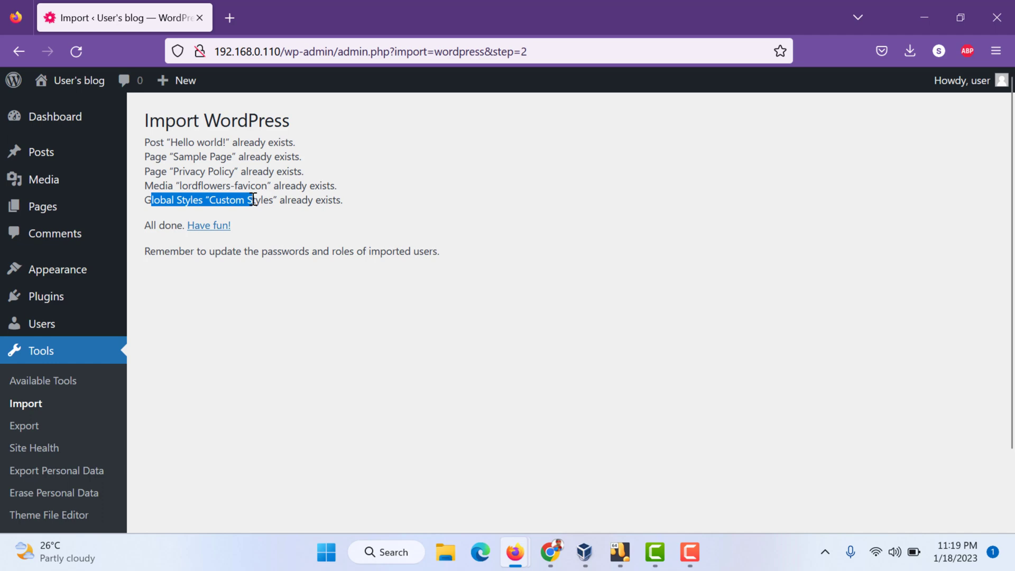
click(253, 200)
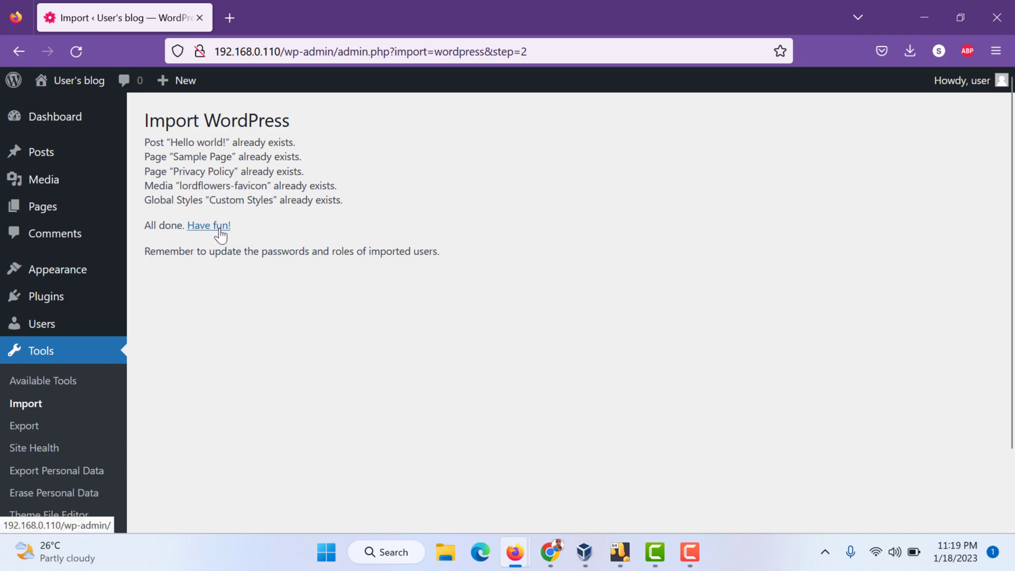
click(210, 226)
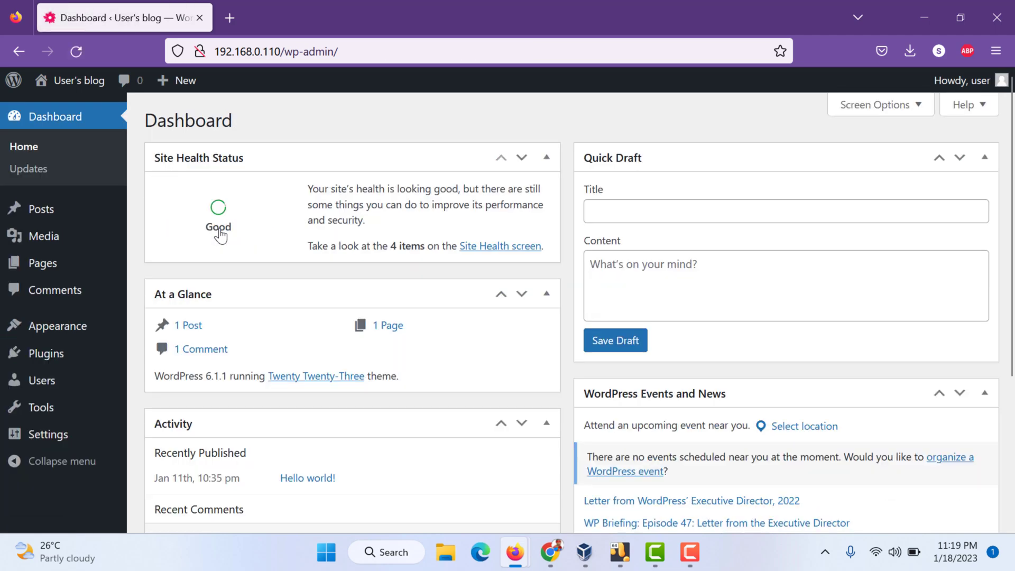
scroll(220, 230, down, 3)
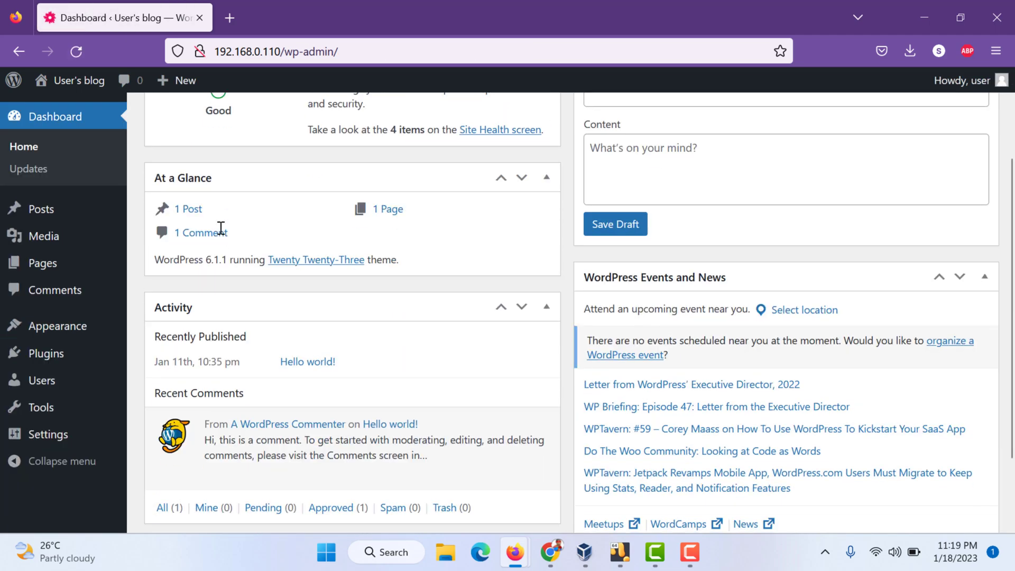
click(187, 210)
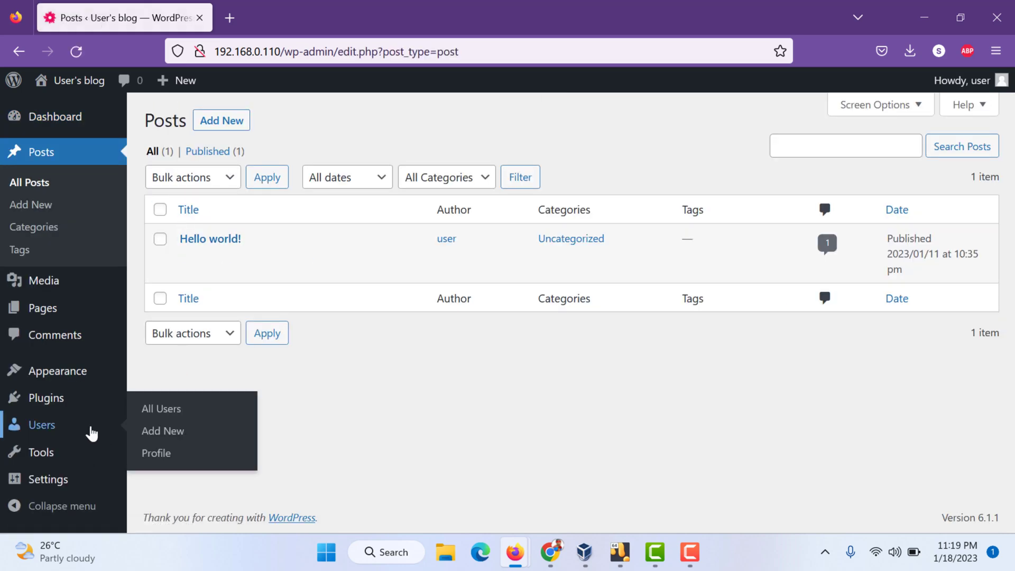
mouse_move(42, 453)
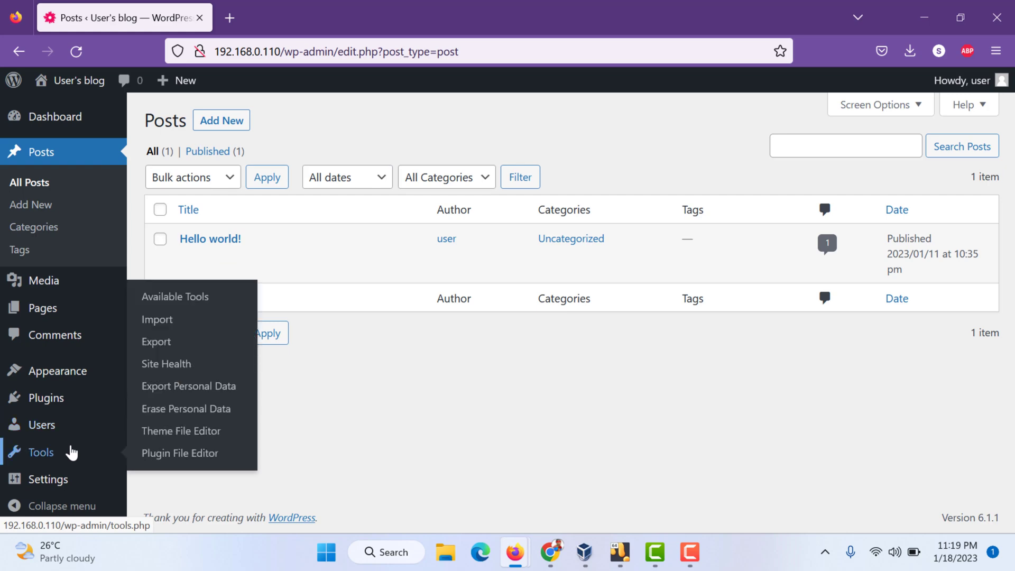
On Tools > Export, choose Posts and review its category, author, date and status filters, keeping all.
click(188, 351)
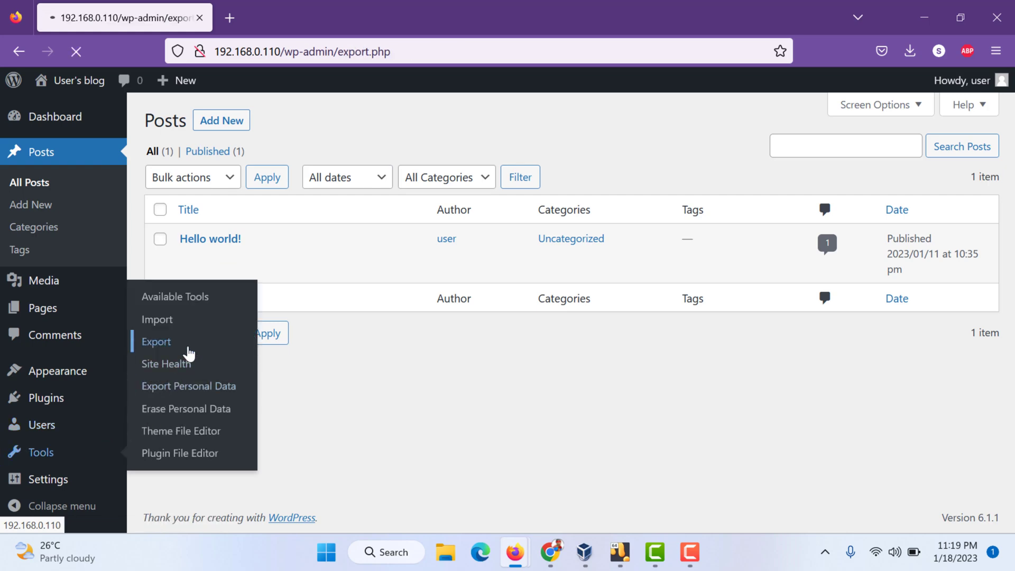
click(174, 321)
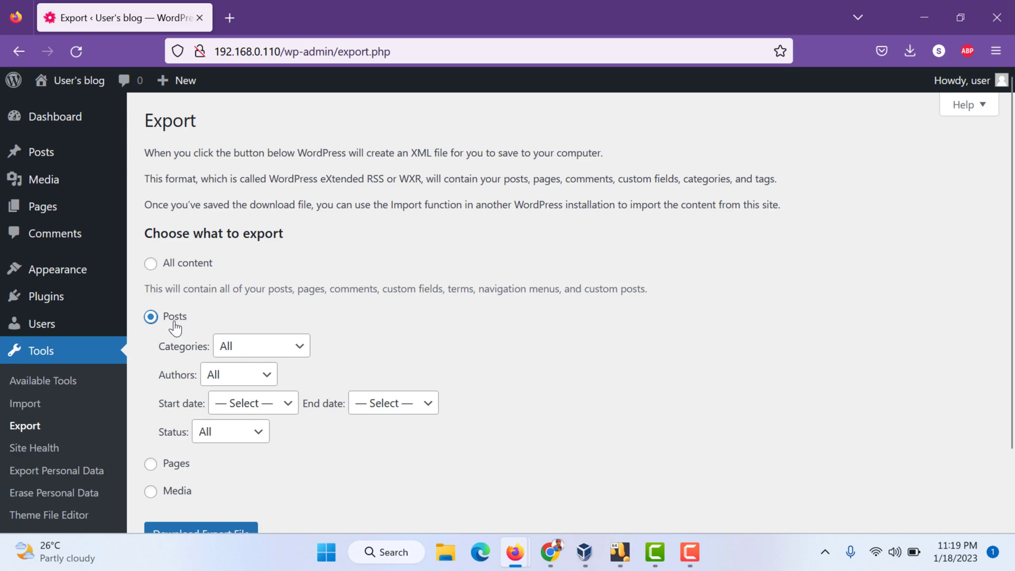
scroll(174, 325, down, 2)
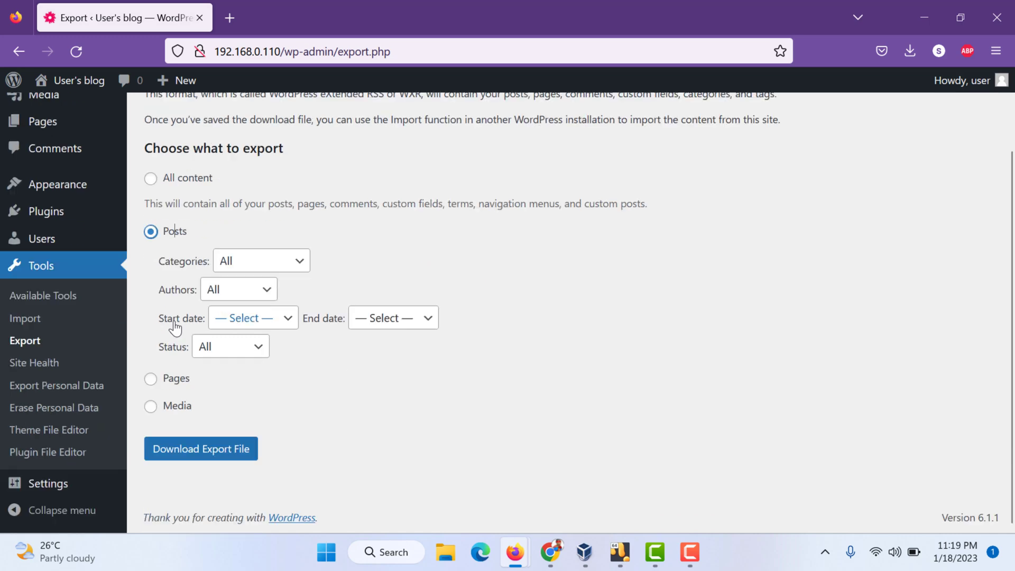
click(259, 266)
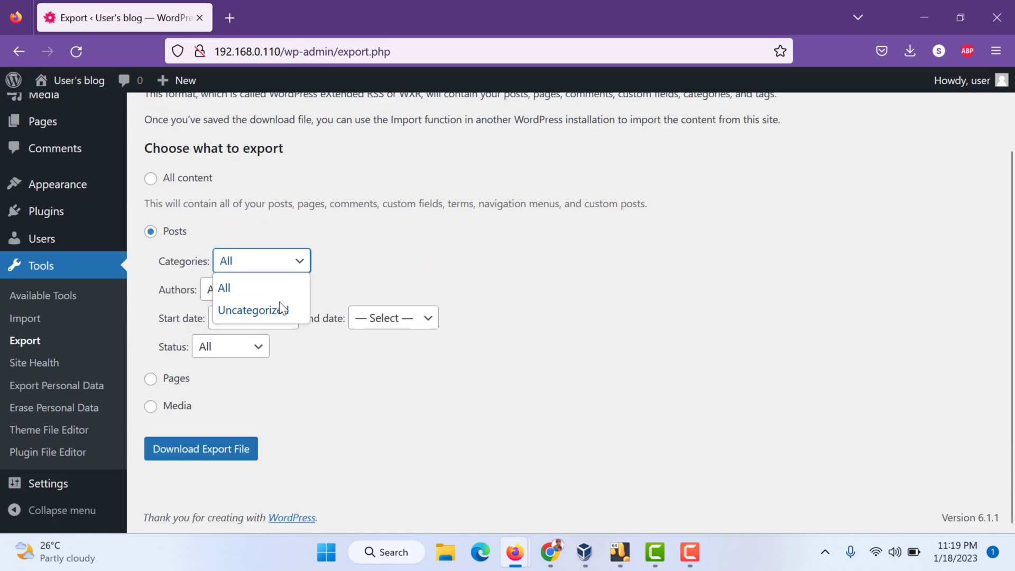
click(294, 295)
click(245, 295)
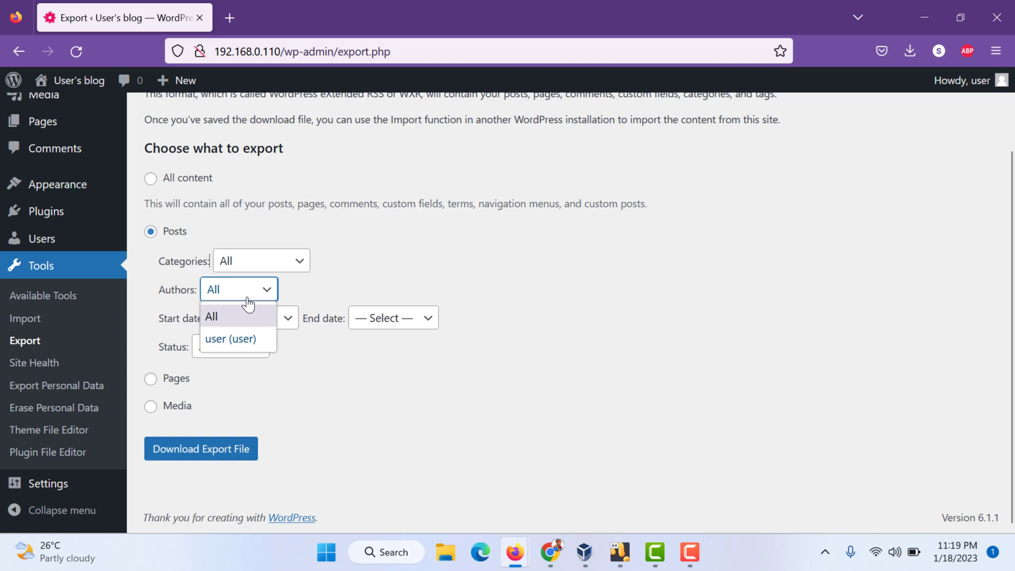
click(387, 285)
click(280, 320)
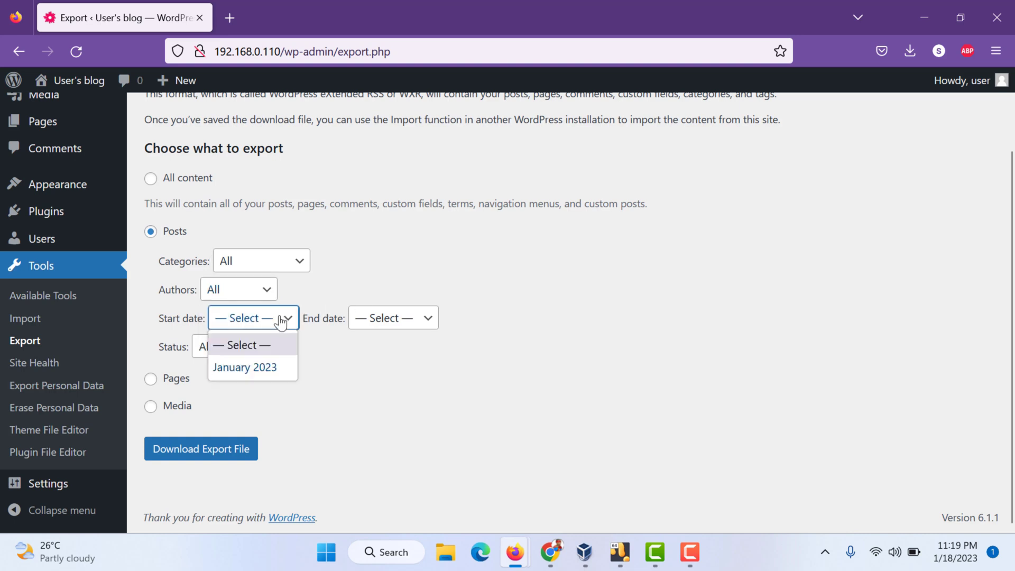
click(376, 322)
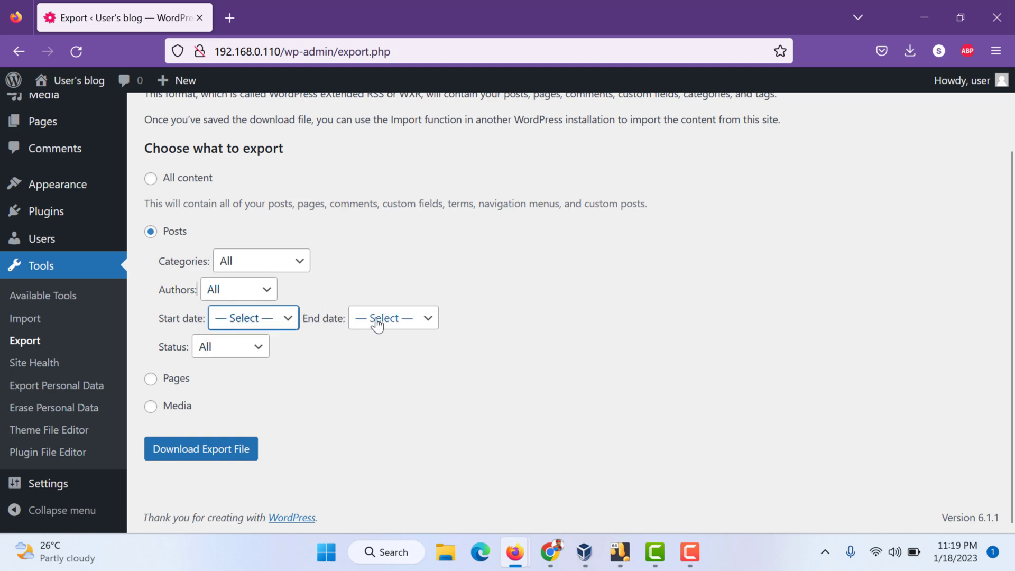
click(239, 356)
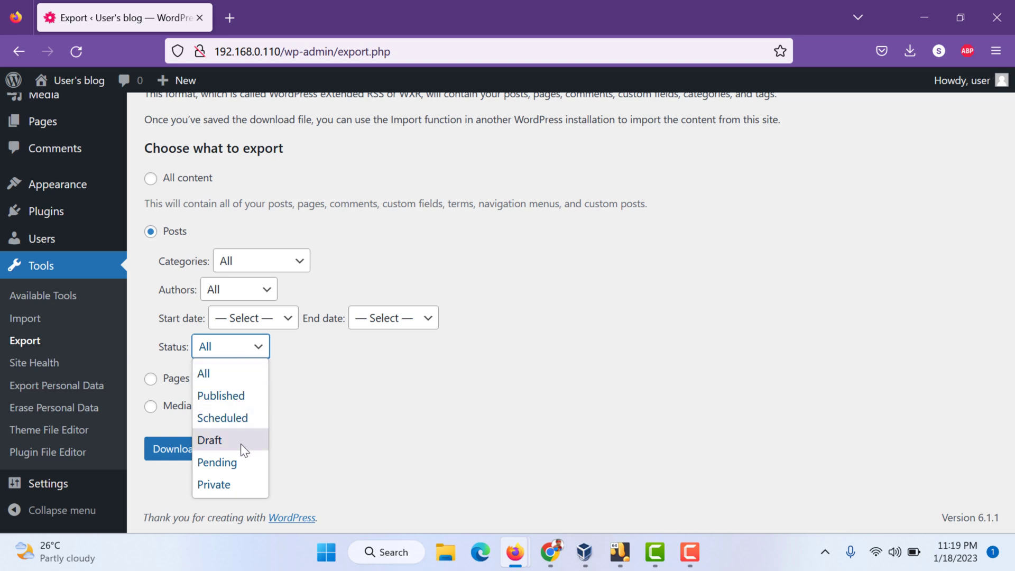
click(316, 403)
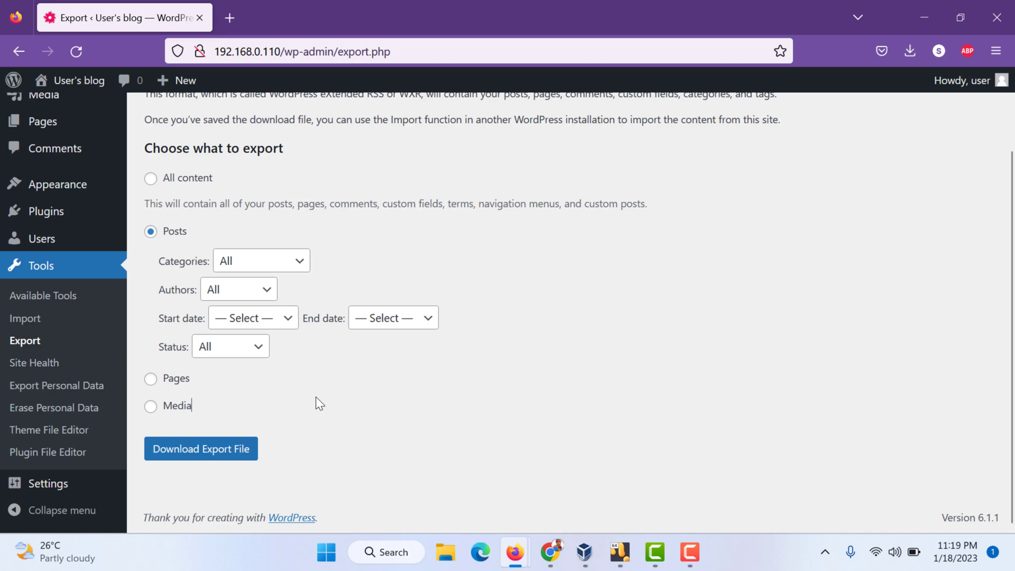
Switch the export to Media only with a start date of January 2023.
click(153, 379)
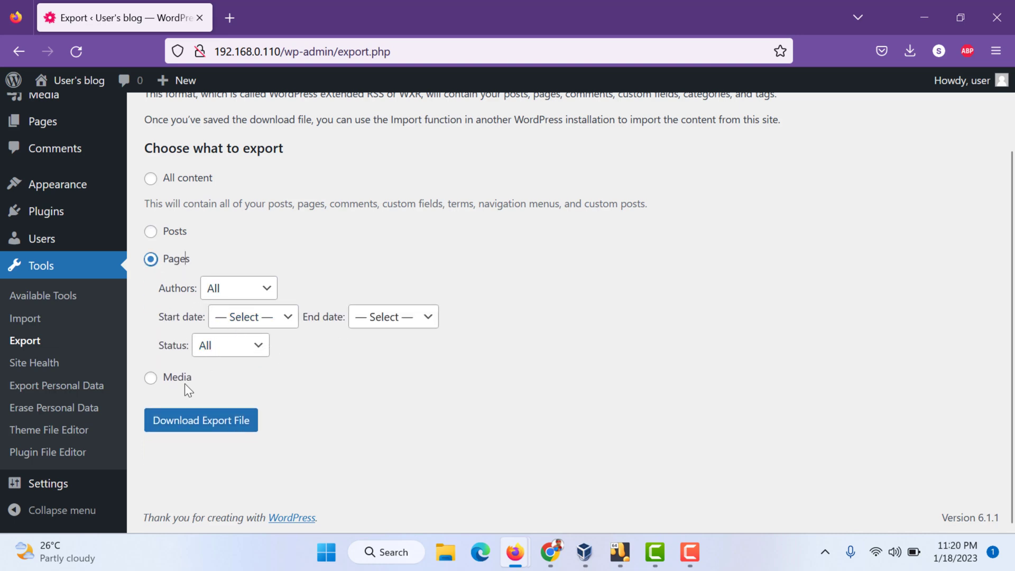
click(186, 380)
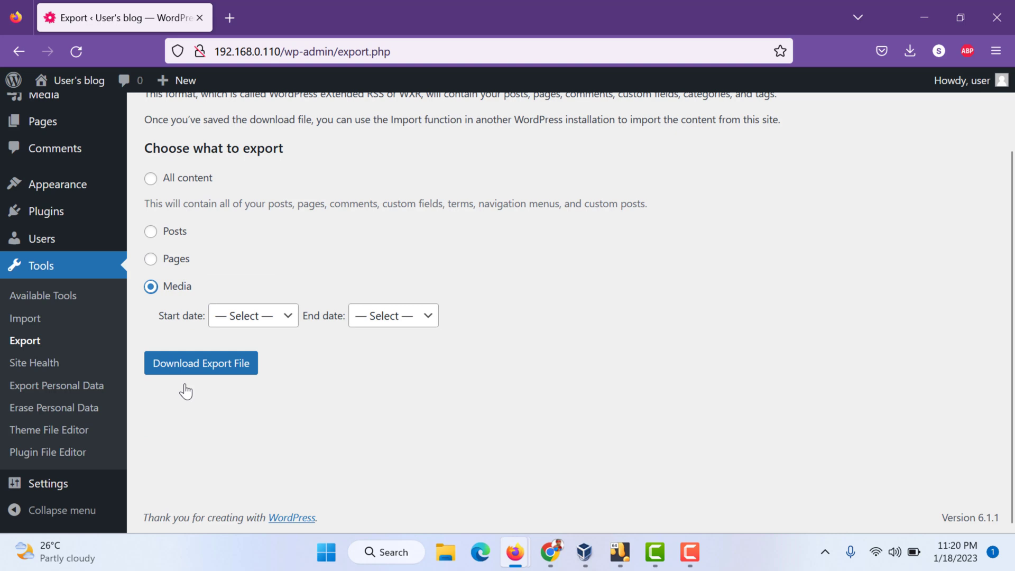
click(249, 314)
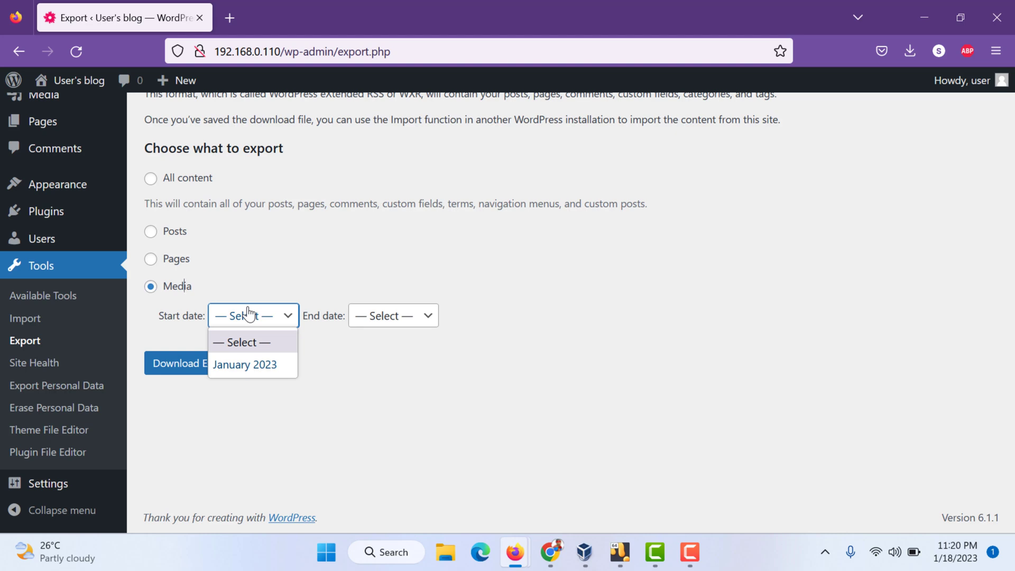
click(255, 365)
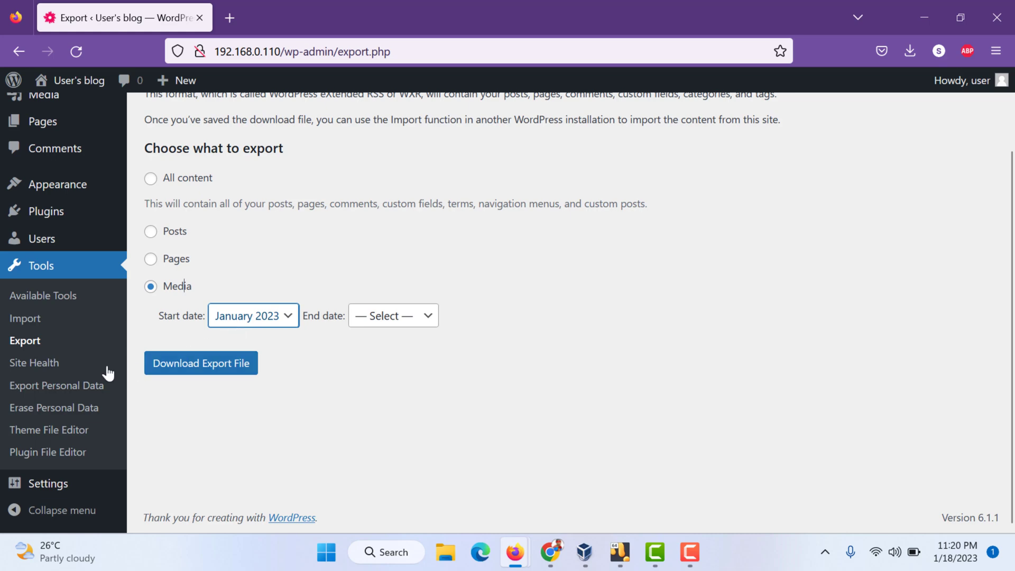
Open the Site Health status page from the Tools submenu.
click(50, 363)
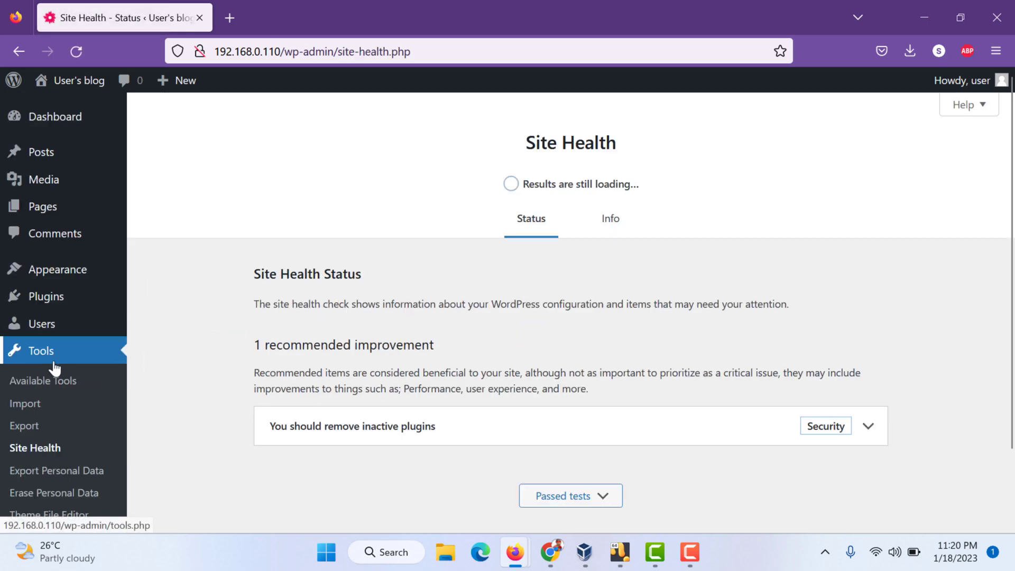
scroll(217, 334, down, 2)
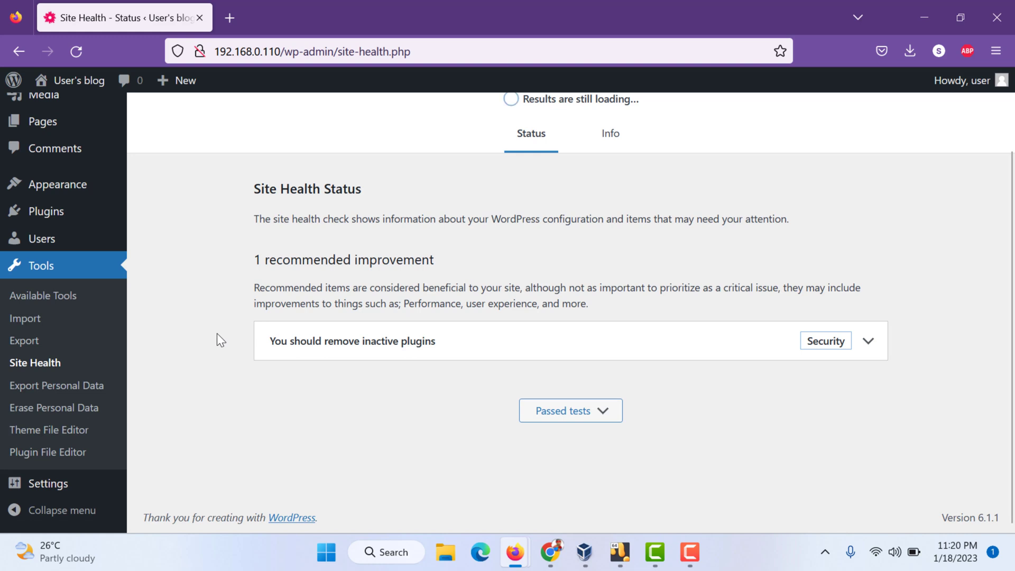
scroll(367, 280, up, 1)
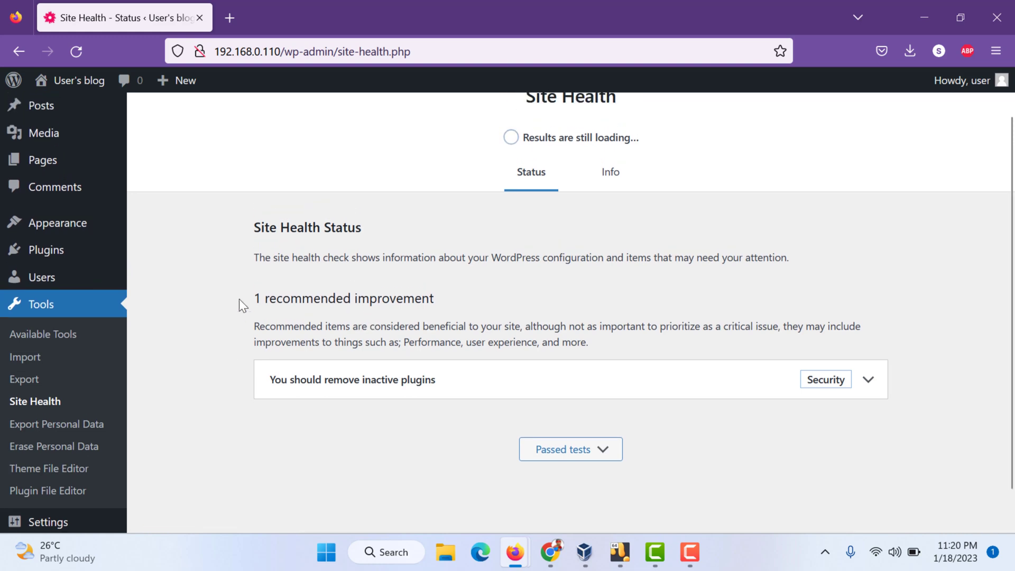
Switch to the Site Health Info view and expand the WordPress and Directories and Sizes sections.
click(619, 180)
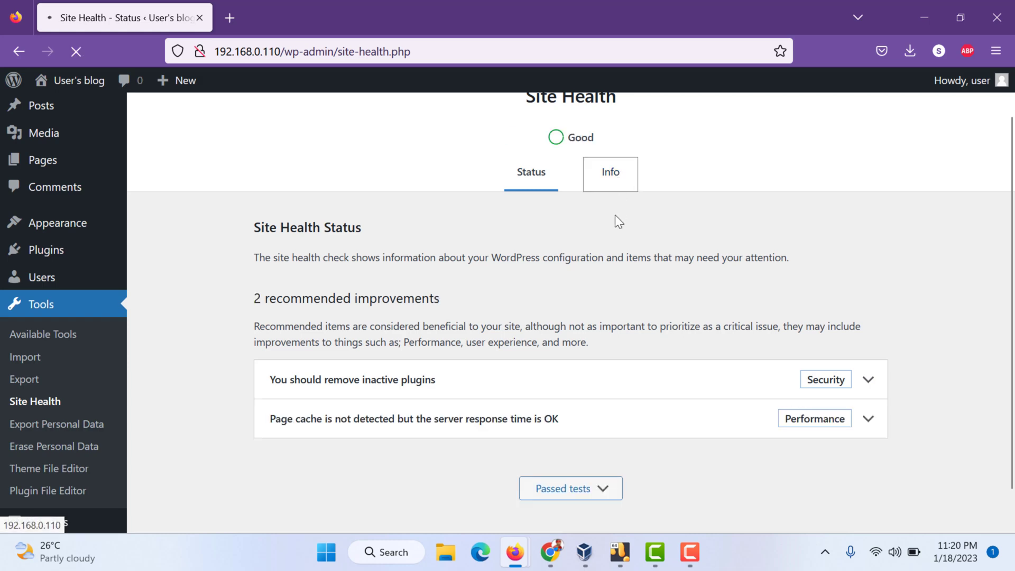
scroll(616, 218, down, 1)
scroll(615, 215, down, 2)
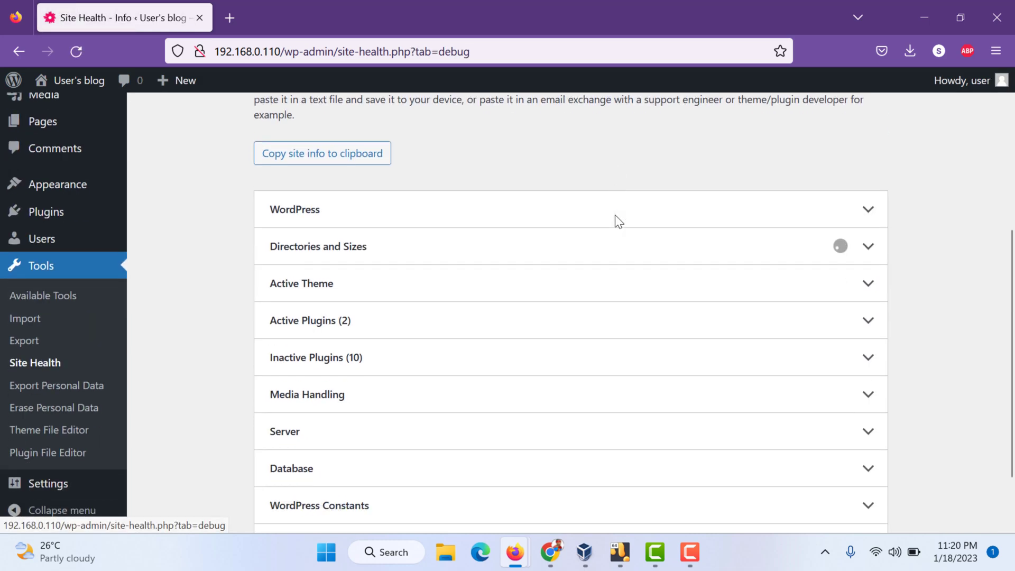
click(316, 226)
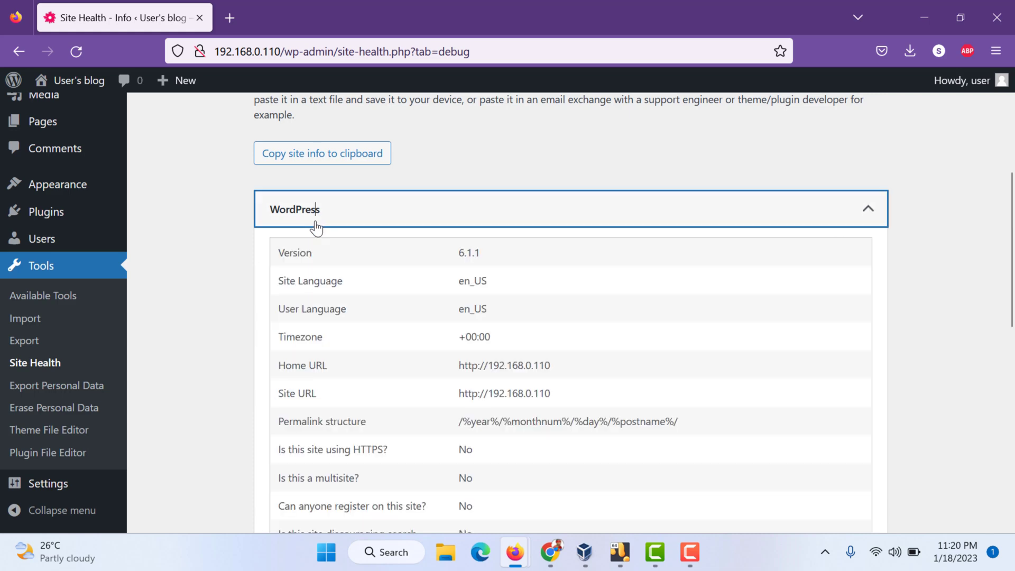
scroll(315, 226, down, 1)
scroll(315, 226, down, 2)
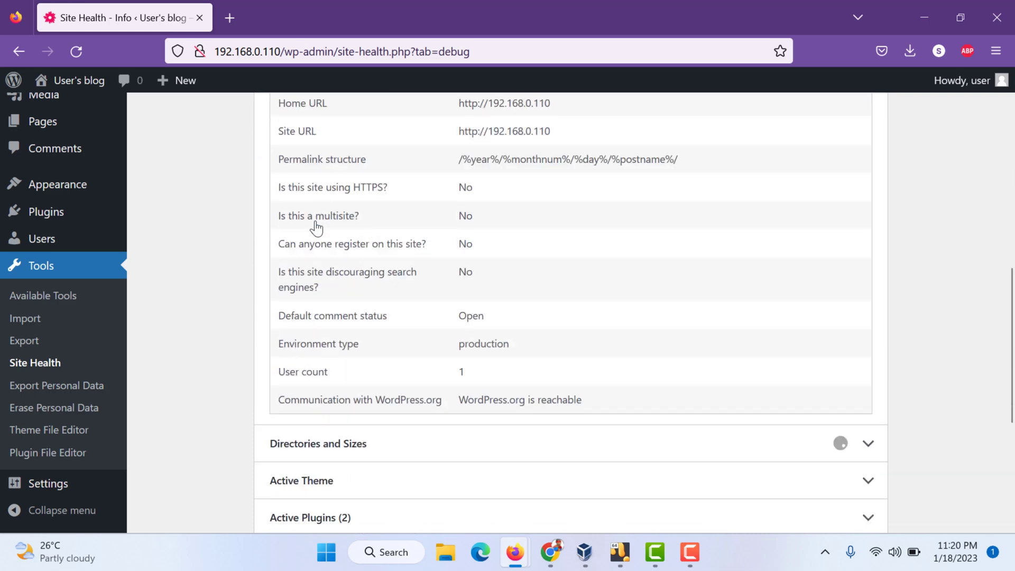
scroll(315, 225, down, 1)
scroll(315, 227, up, 3)
scroll(315, 227, up, 1)
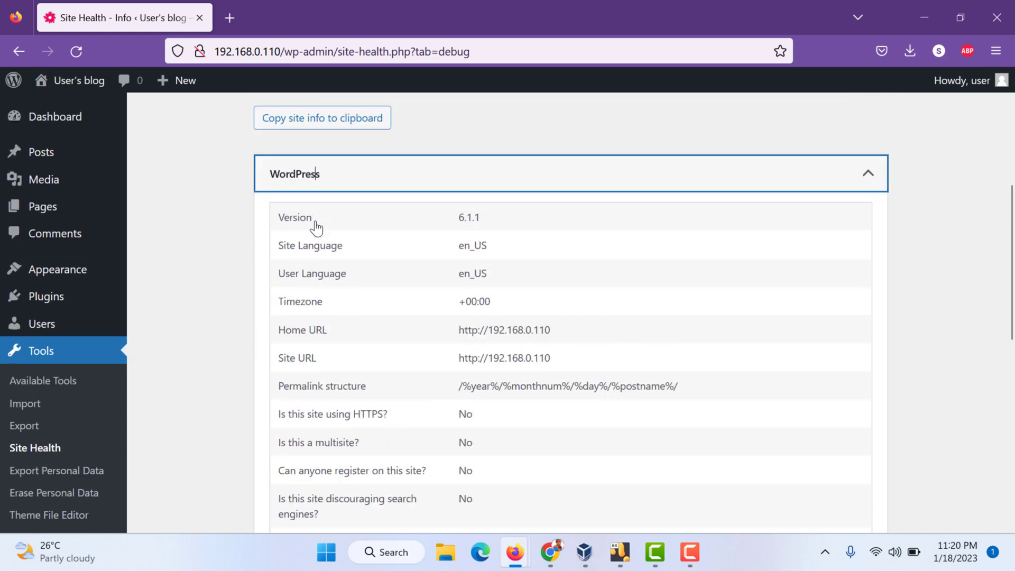
click(359, 185)
click(357, 213)
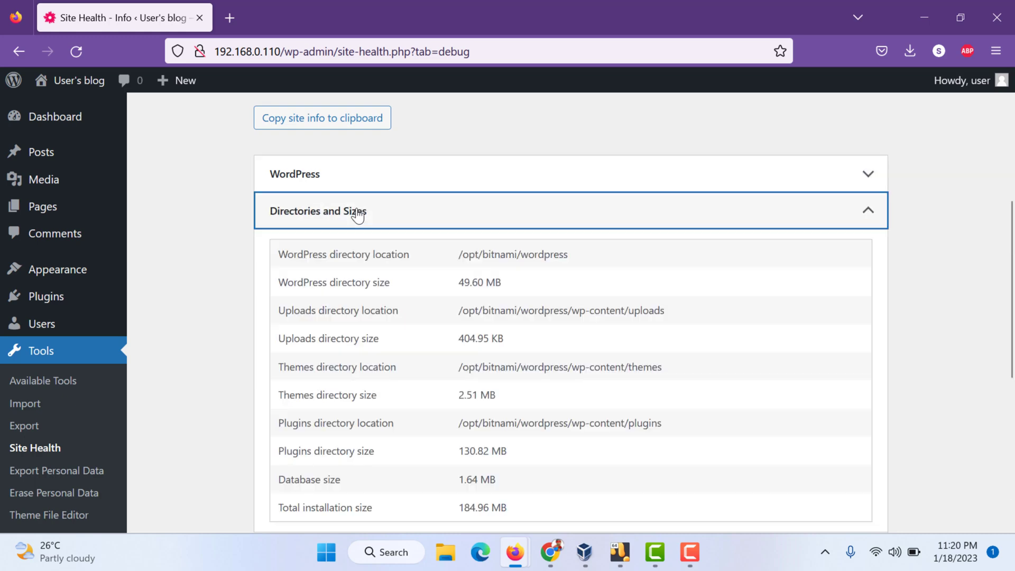
scroll(357, 215, down, 2)
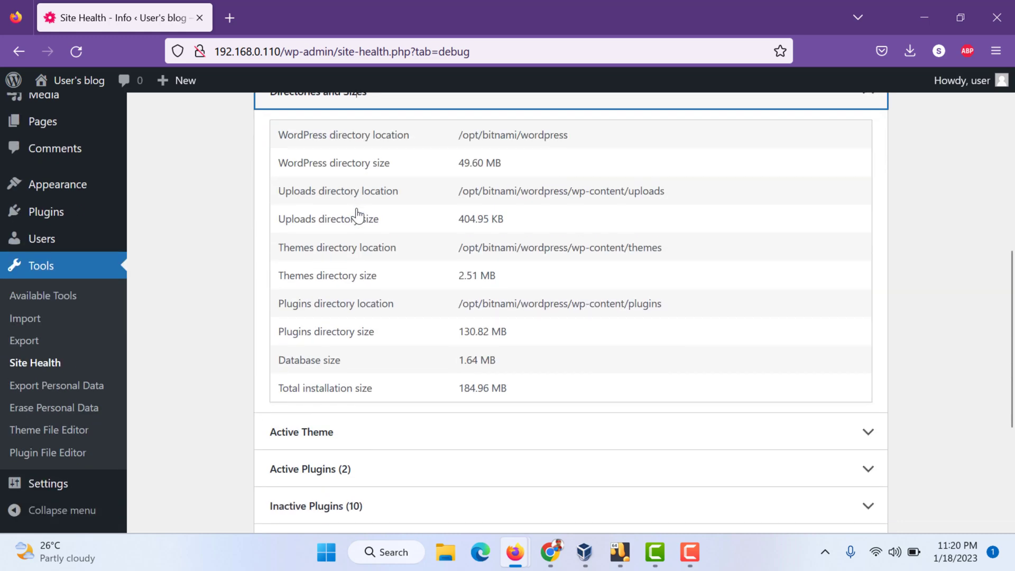
scroll(357, 214, down, 3)
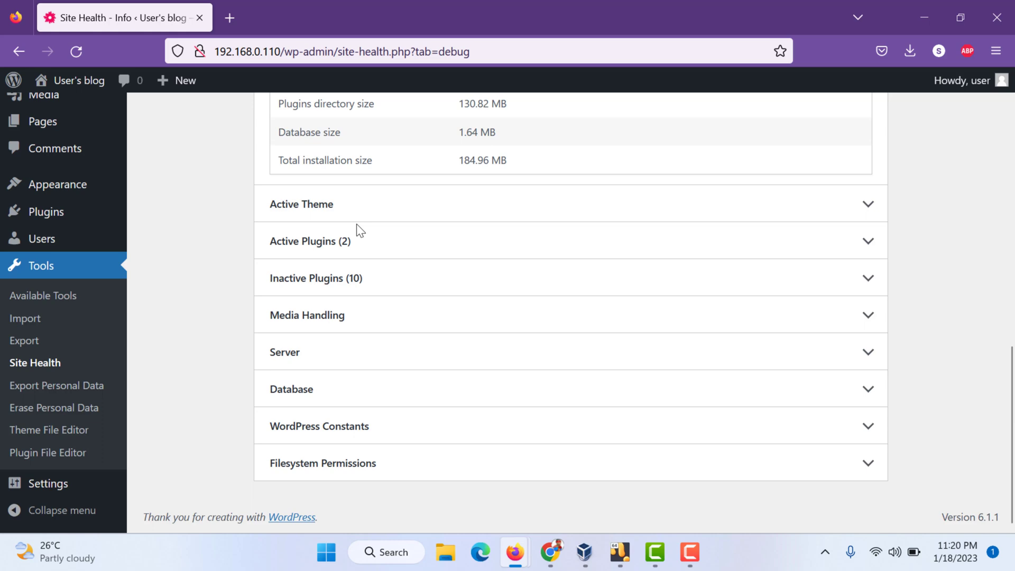
Expand the Inactive Plugins, Active Plugins, Active Theme, Database and Server sections.
click(316, 285)
click(359, 253)
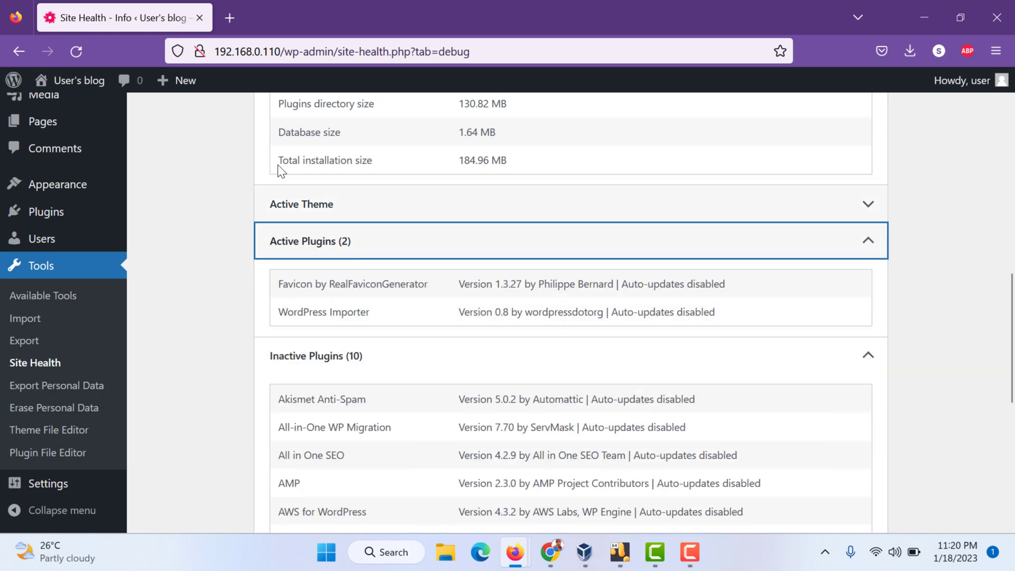
click(308, 213)
scroll(207, 328, down, 5)
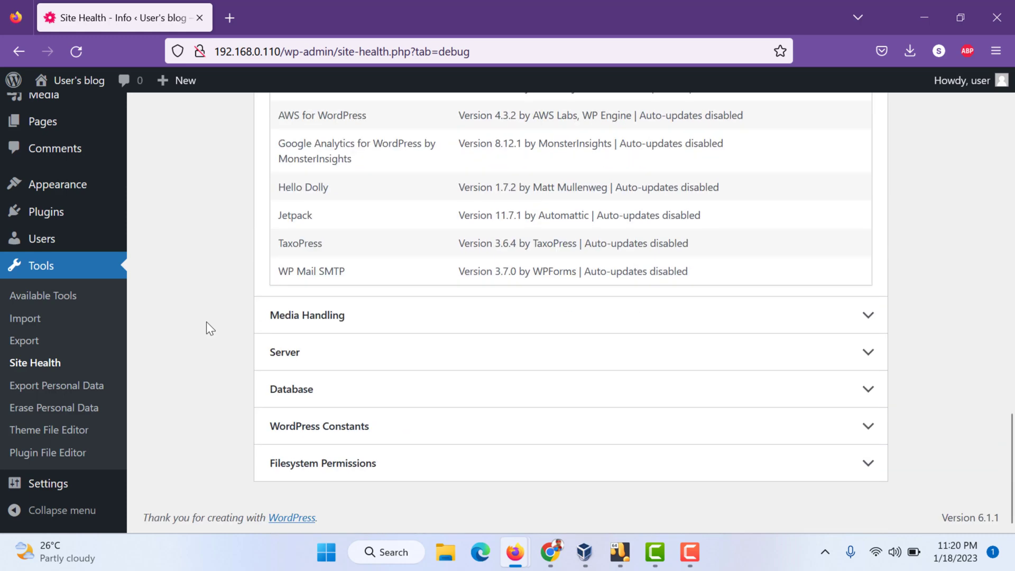
click(289, 388)
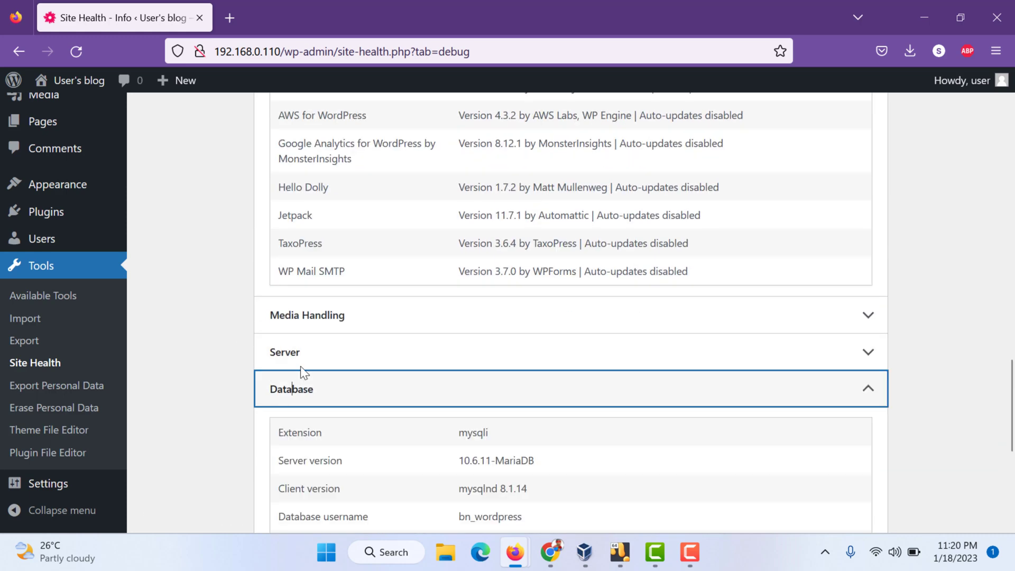
click(309, 361)
scroll(206, 407, down, 4)
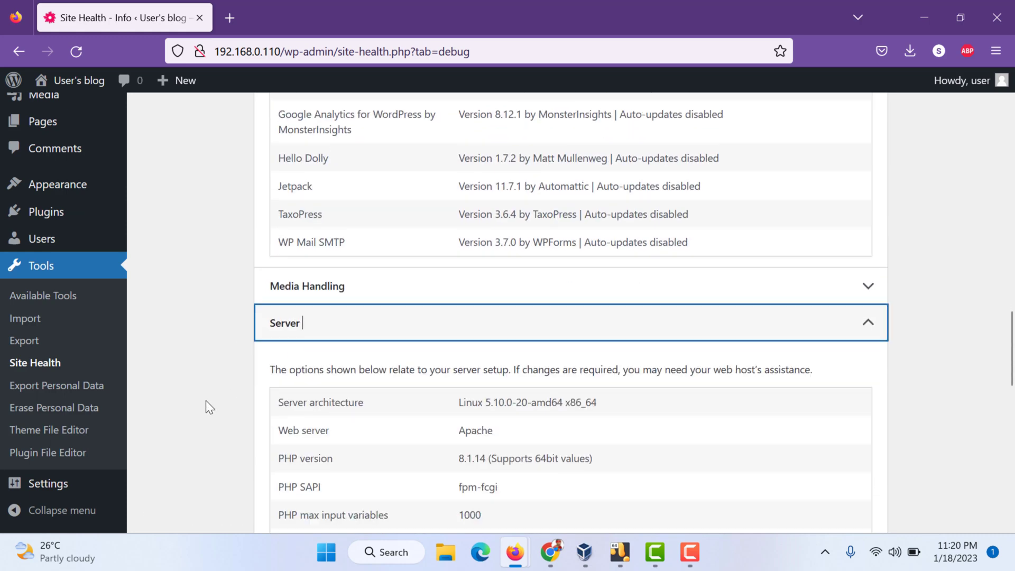
scroll(207, 402, down, 5)
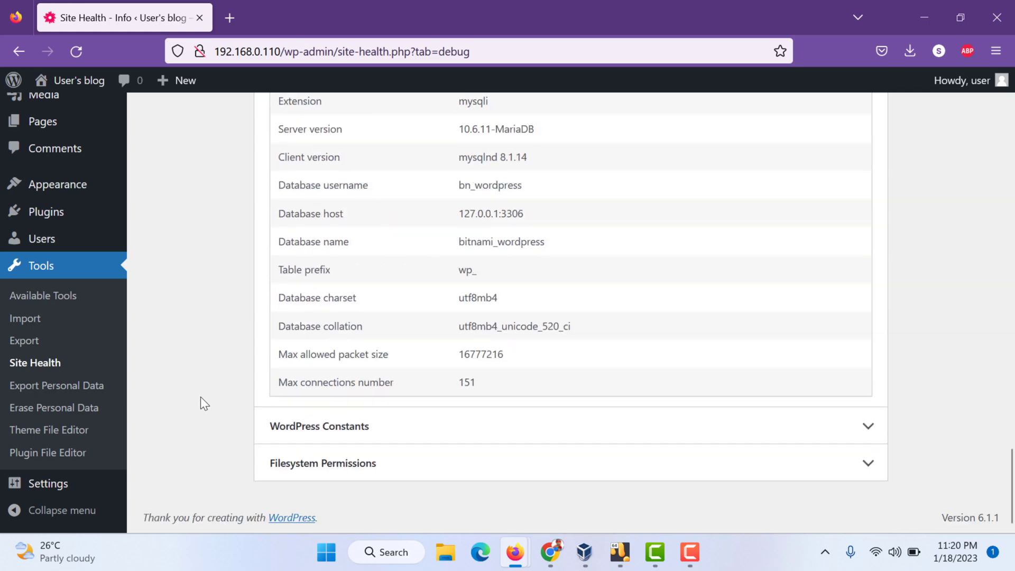
Return to the Status view and expand the 'remove inactive plugins' recommendation.
click(35, 363)
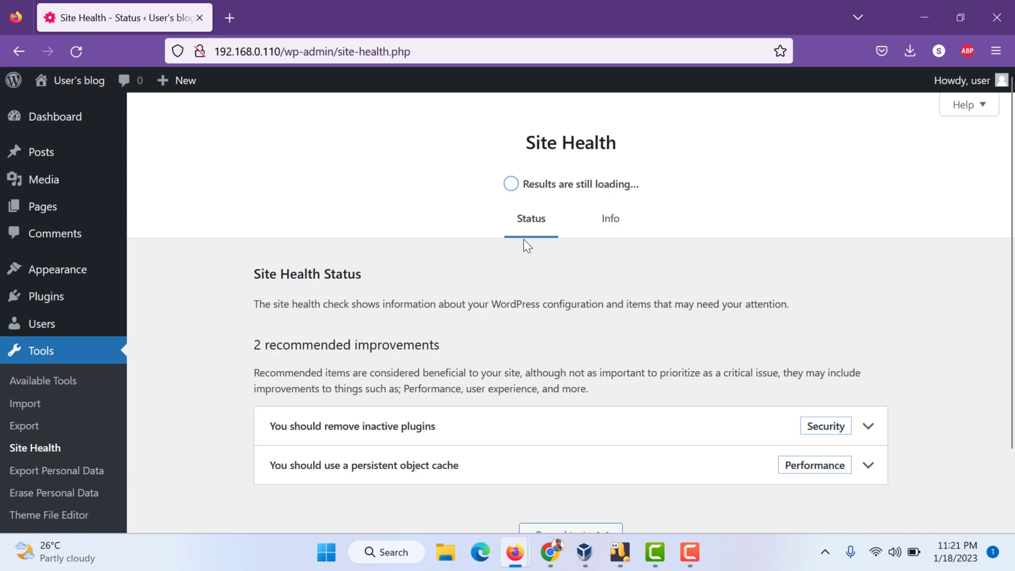
scroll(235, 369, down, 2)
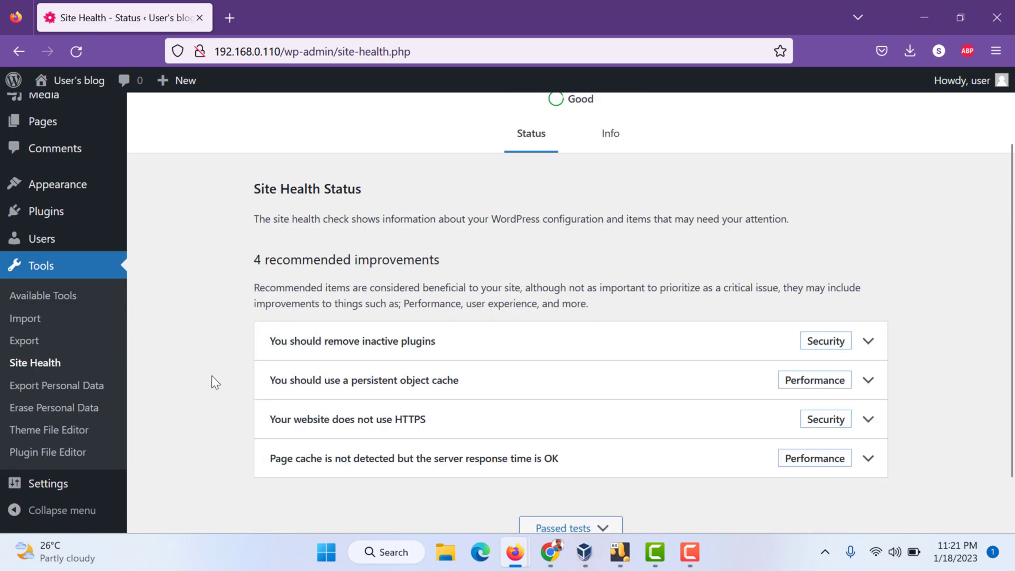
scroll(212, 376, down, 1)
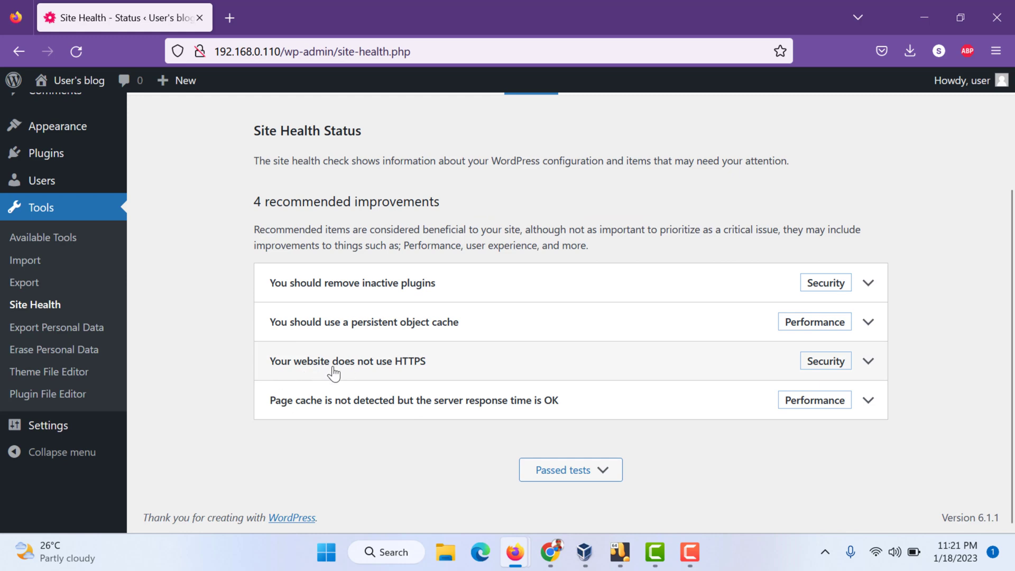
click(364, 292)
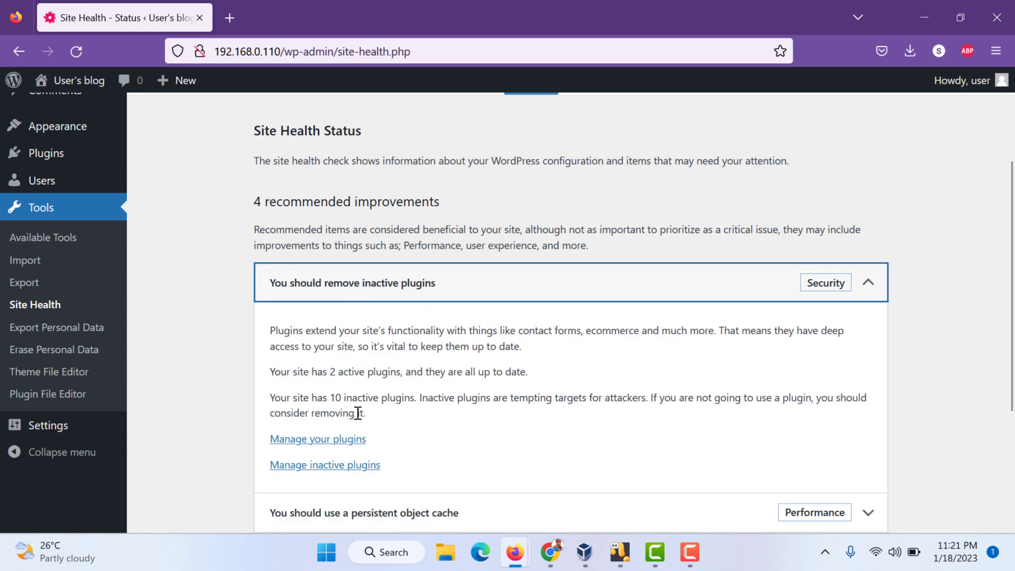
Open the inactive plugins list in a new tab, bulk-activate all 10 plugins, and return to Site Health.
middle_click(309, 465)
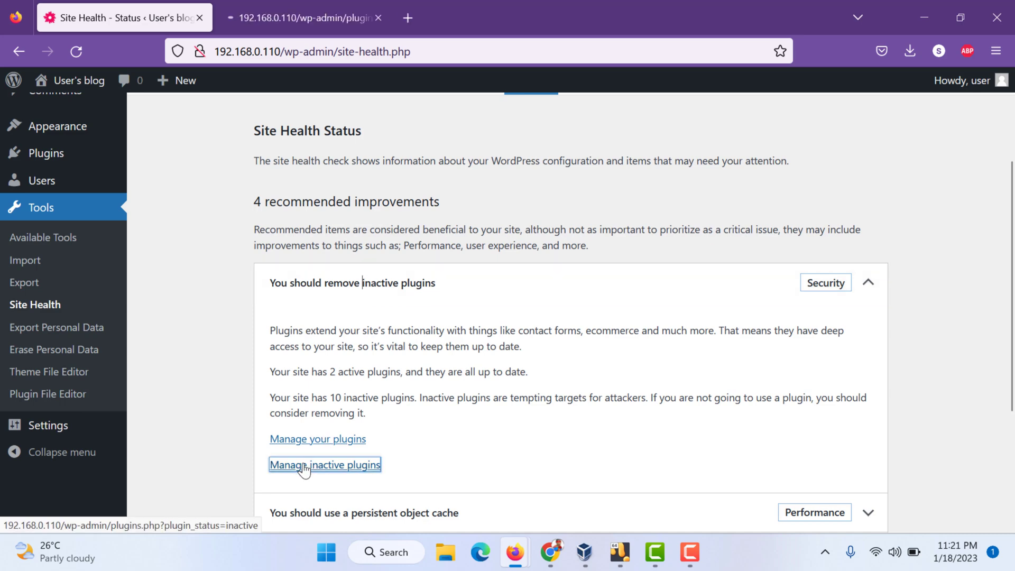
click(313, 17)
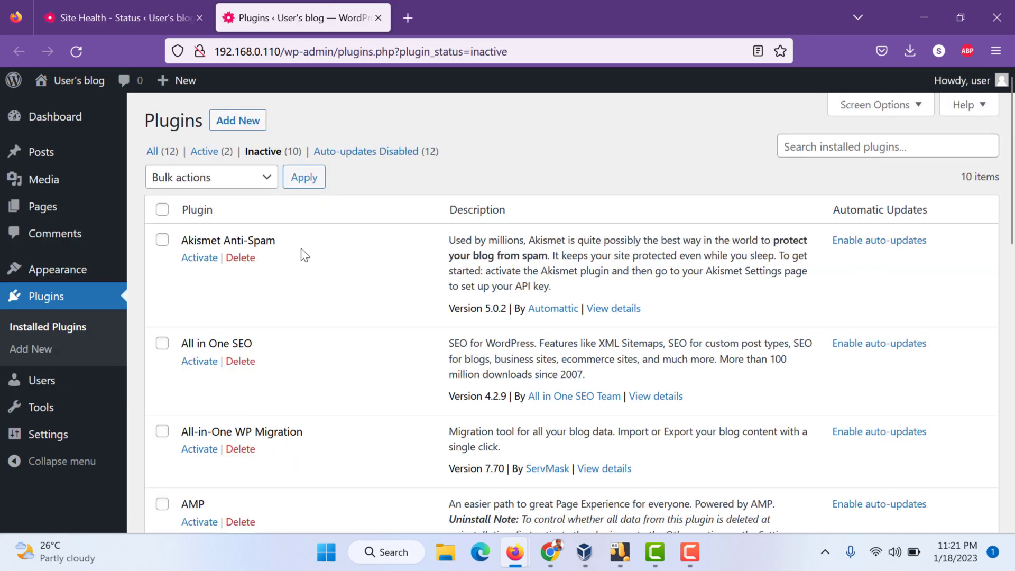
click(163, 210)
click(210, 183)
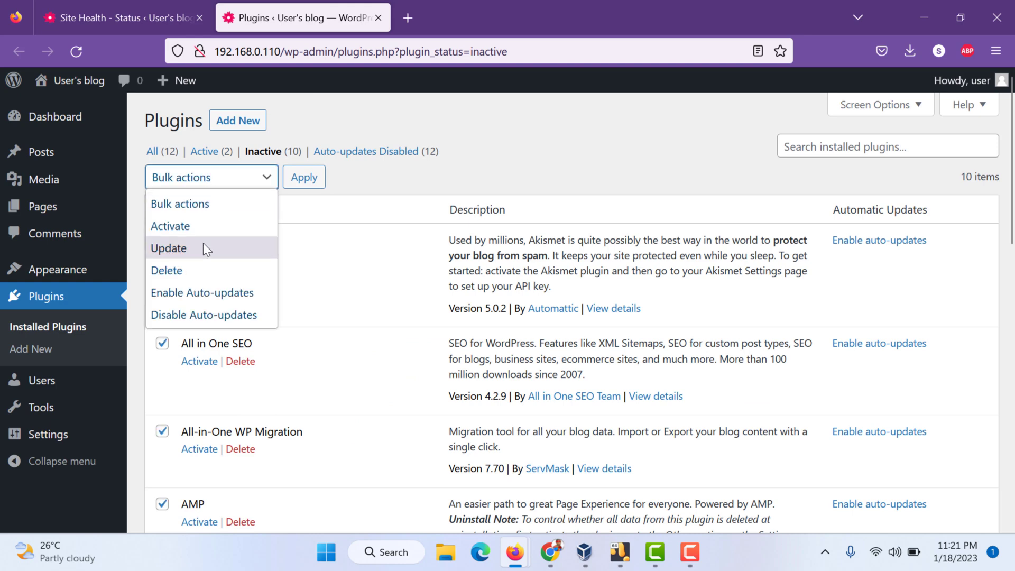
click(210, 227)
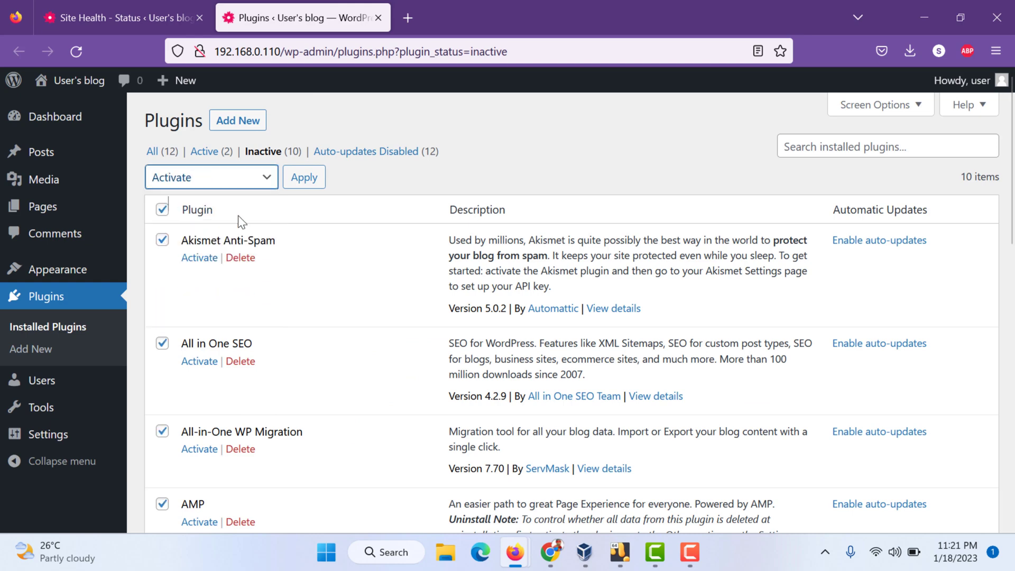
click(300, 189)
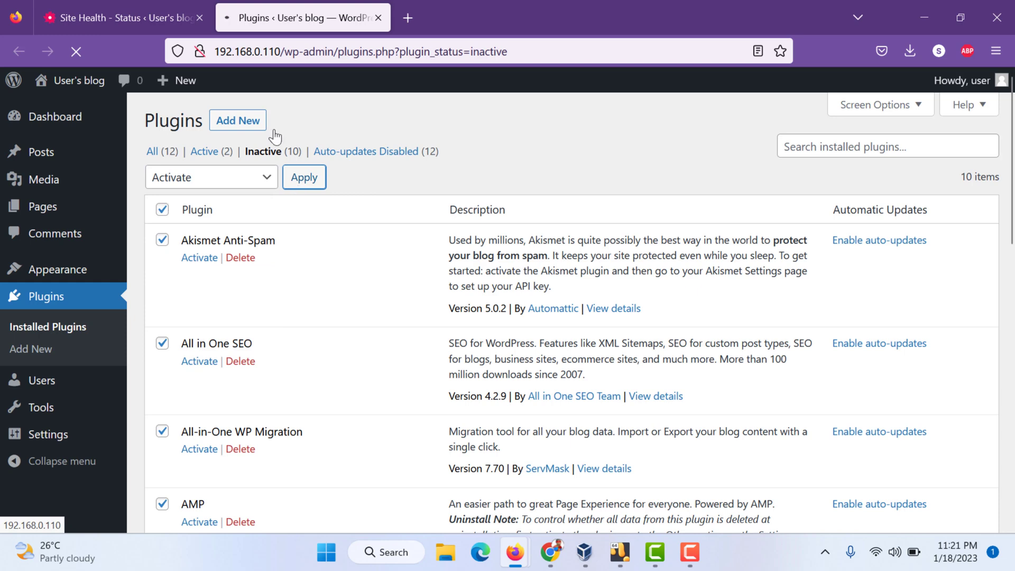
click(124, 17)
Expand the persistent object cache recommendation and open its Learn more article.
click(342, 283)
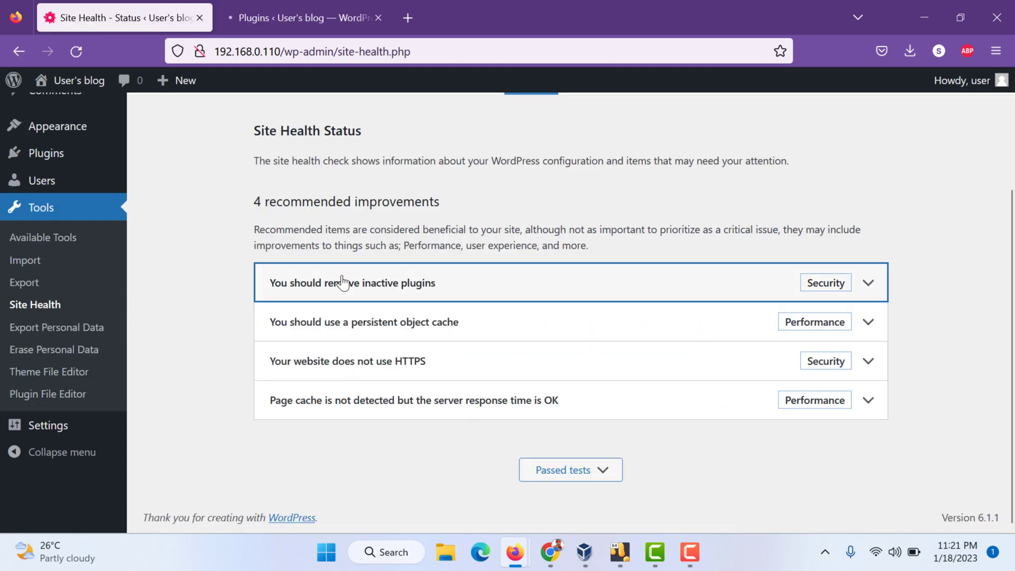
click(320, 330)
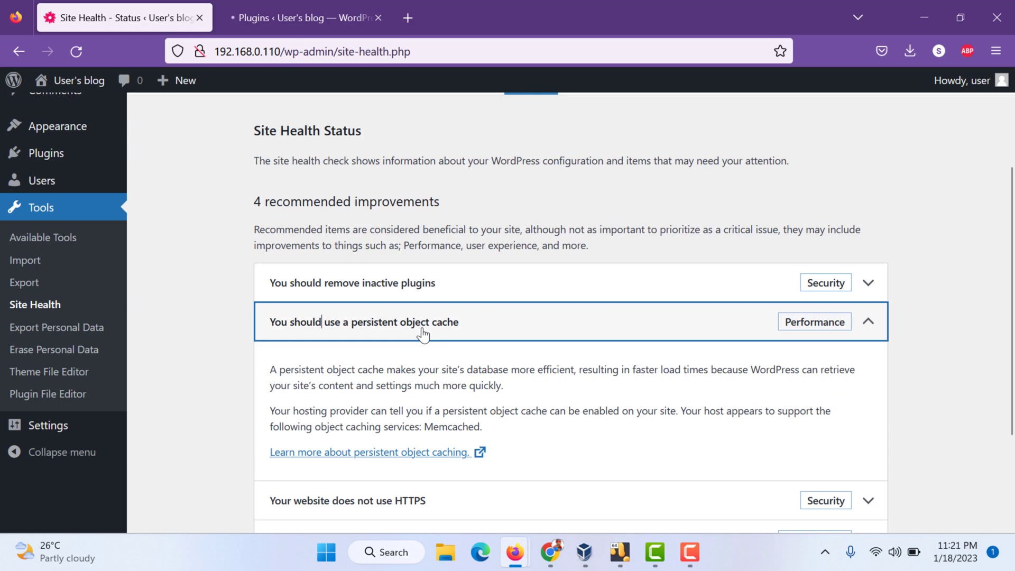
click(366, 454)
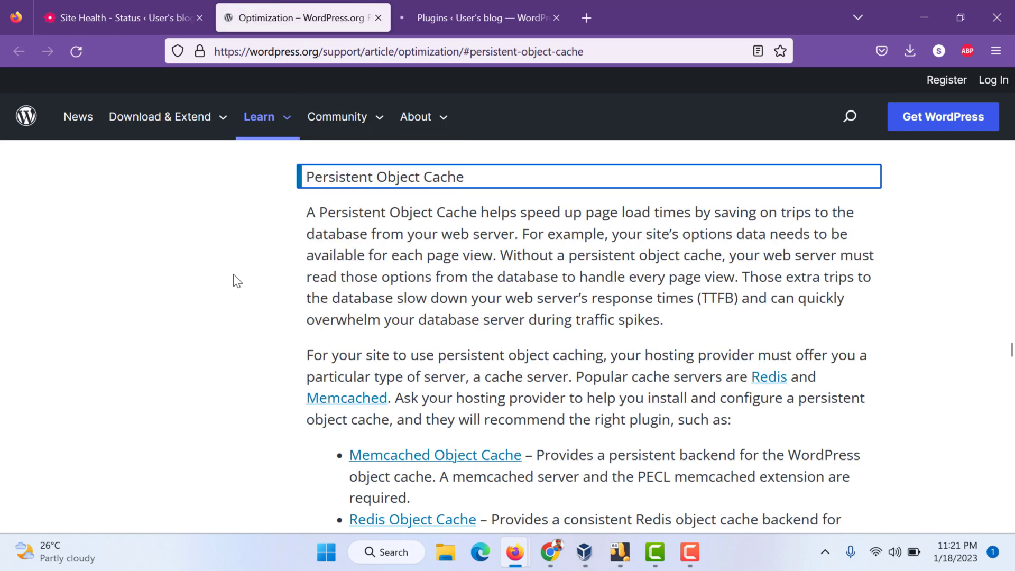
scroll(233, 274, down, 4)
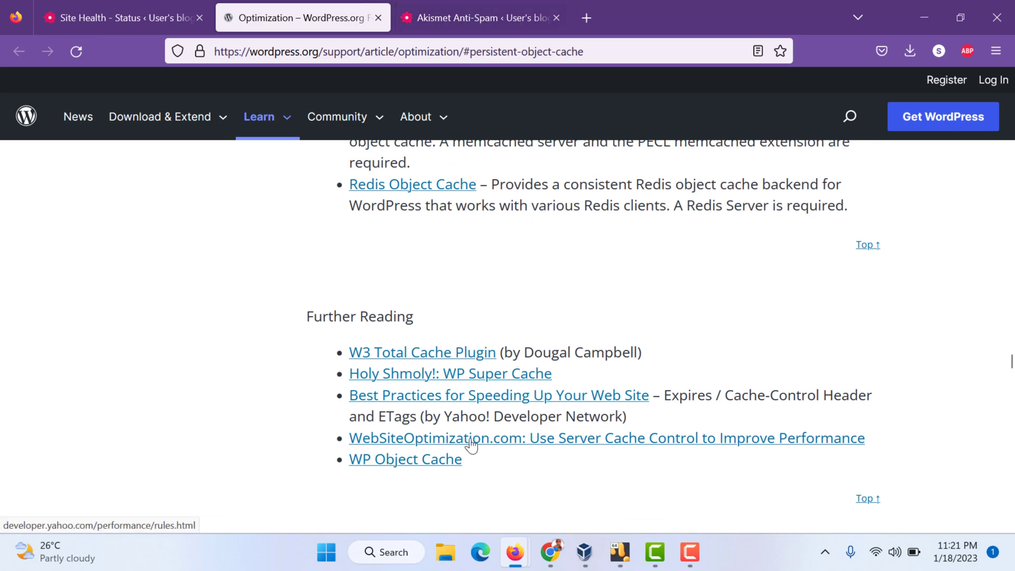
scroll(462, 457, down, 1)
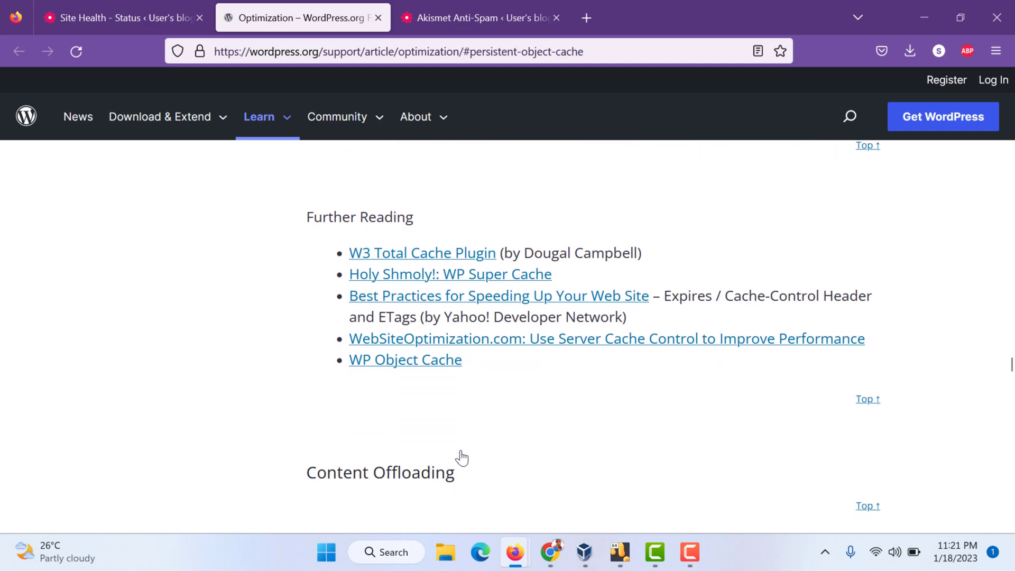
scroll(462, 458, down, 2)
scroll(462, 458, down, 1)
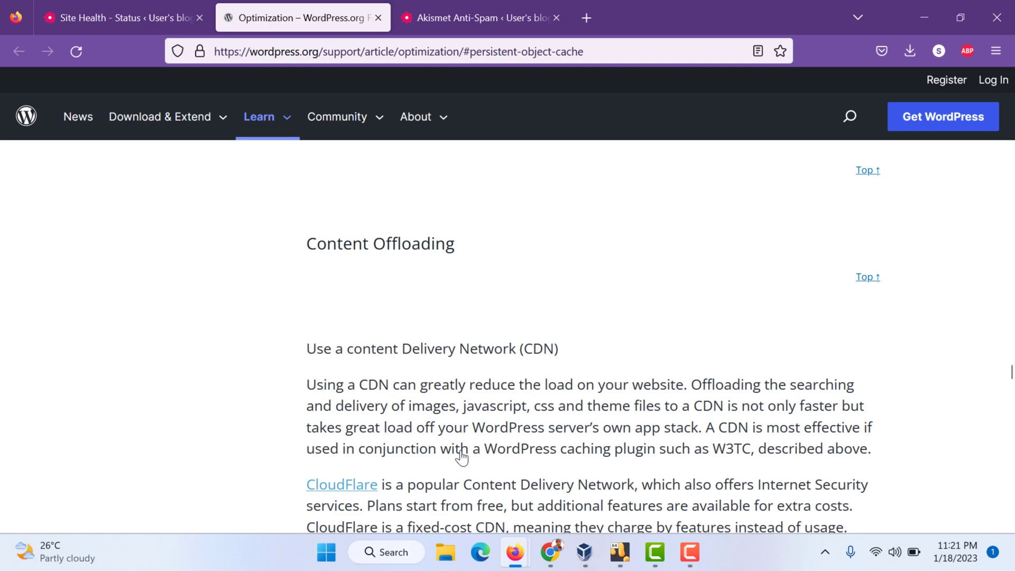
Switch back to the Site Health browser tab from the Optimization article.
click(144, 4)
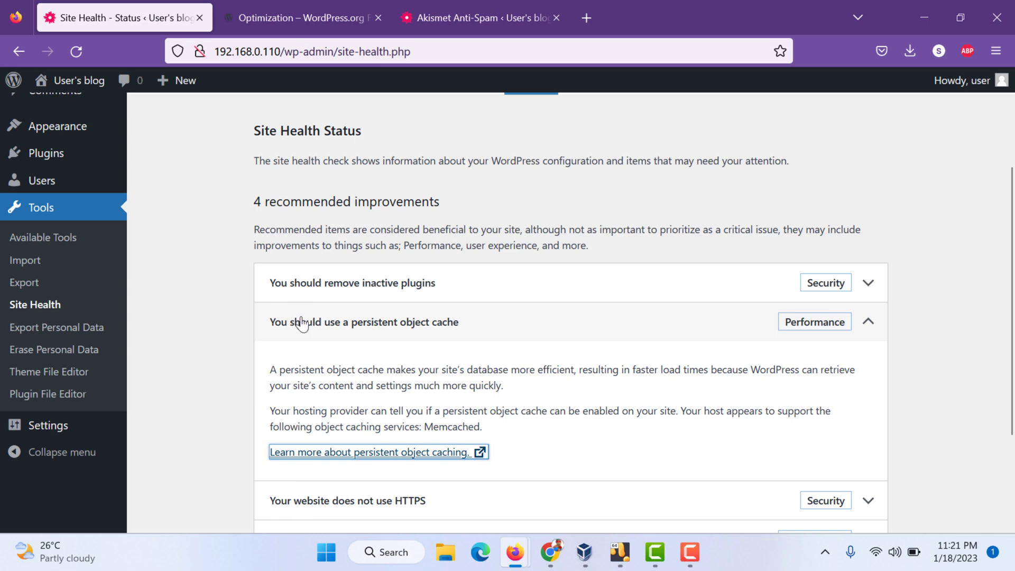
Collapse the object cache row and expand the HTTPS and 'Page cache is not detected' recommendations.
click(302, 322)
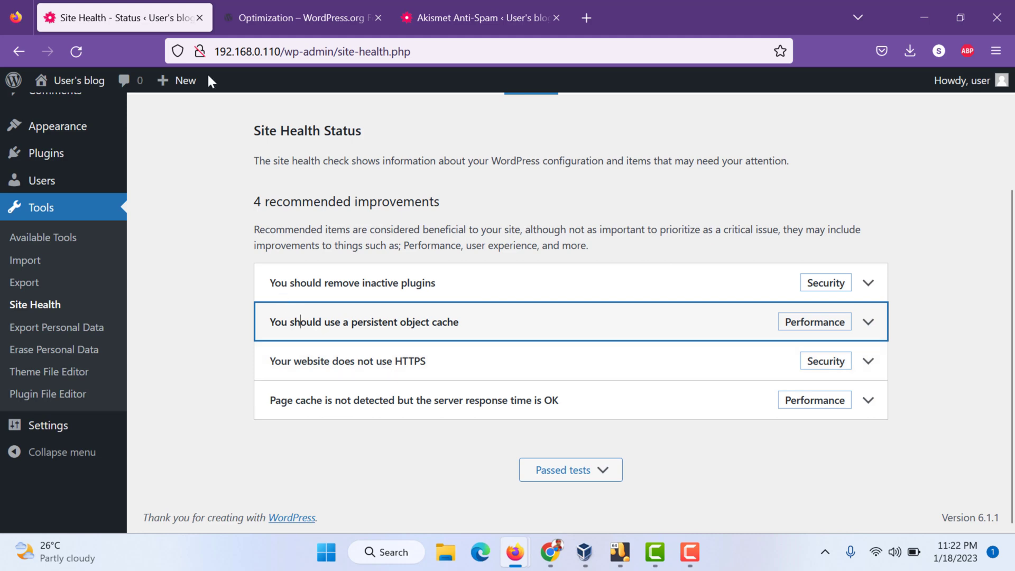
click(200, 52)
click(219, 275)
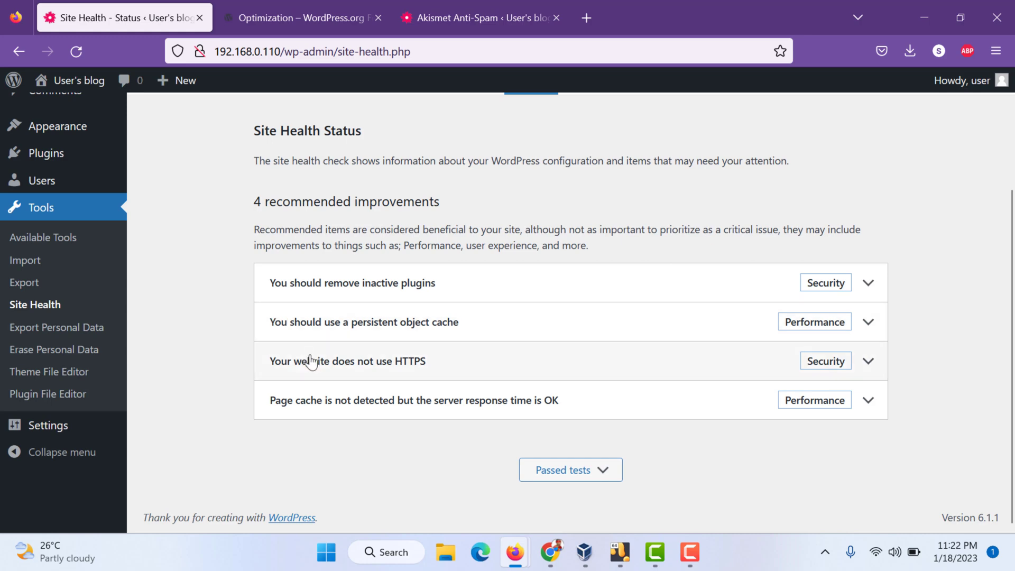
click(351, 374)
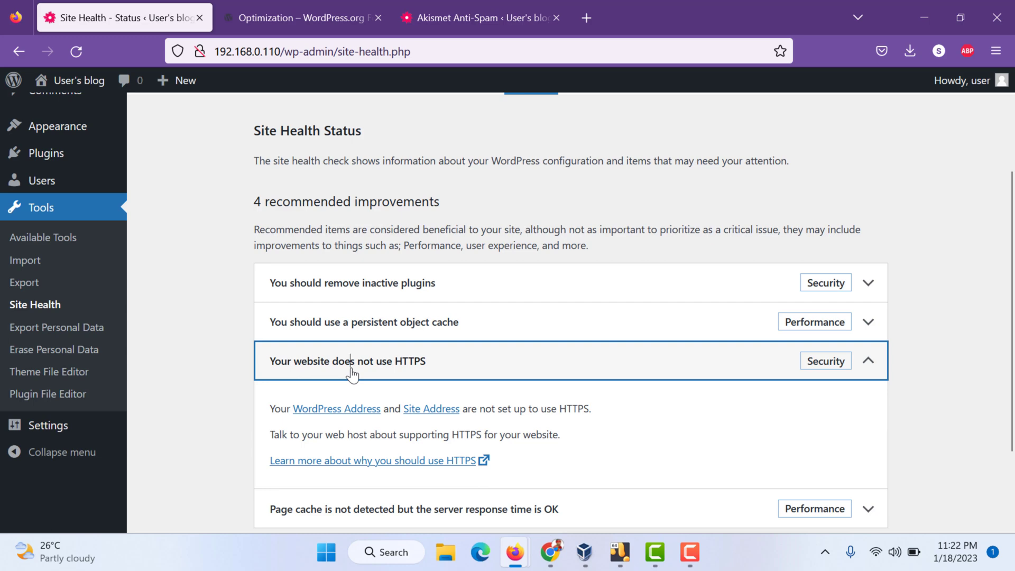
scroll(352, 374, down, 3)
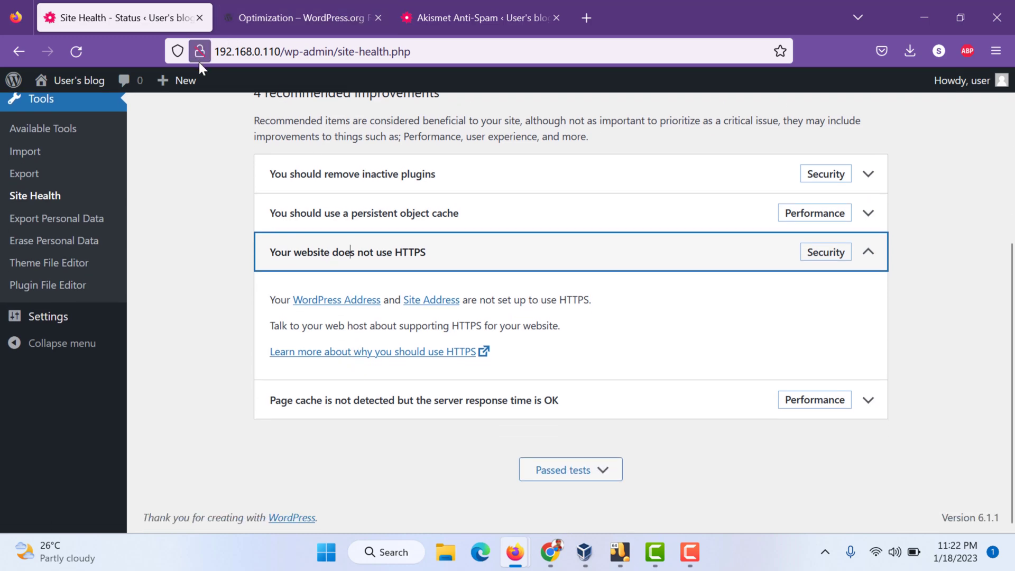
click(273, 405)
scroll(274, 405, down, 3)
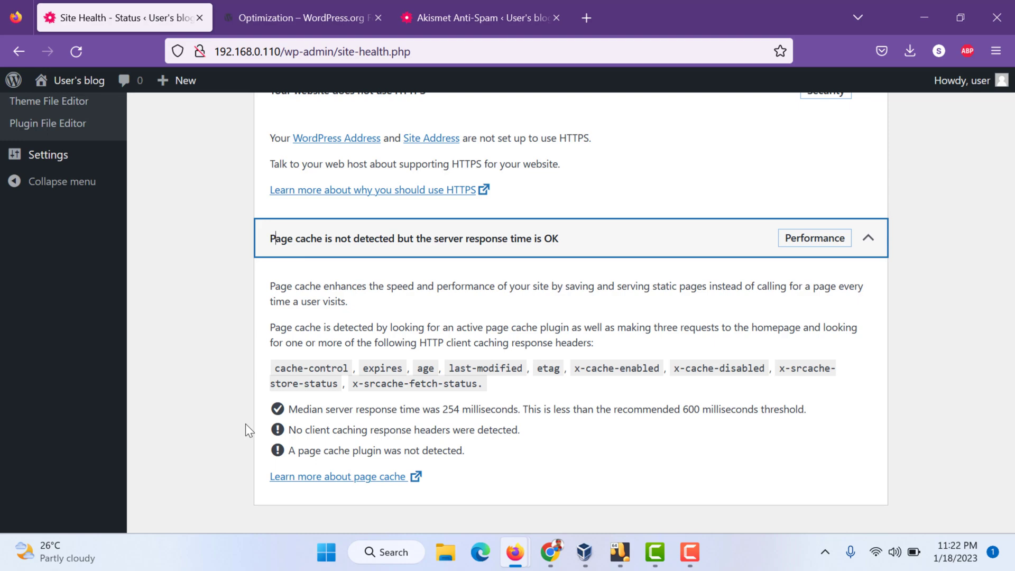
click(310, 17)
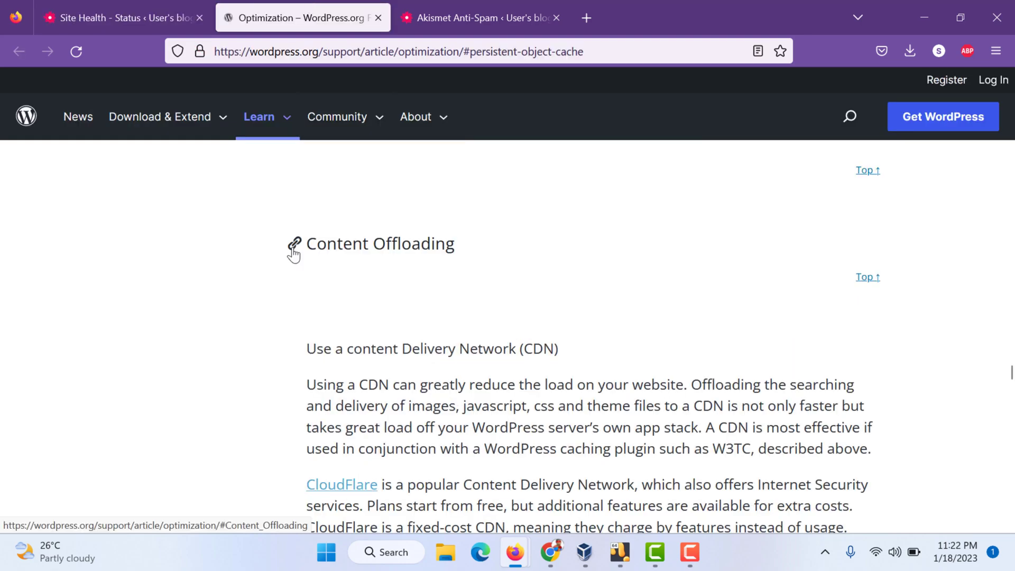
scroll(293, 254, up, 3)
scroll(293, 254, up, 2)
scroll(293, 255, up, 3)
scroll(292, 253, up, 3)
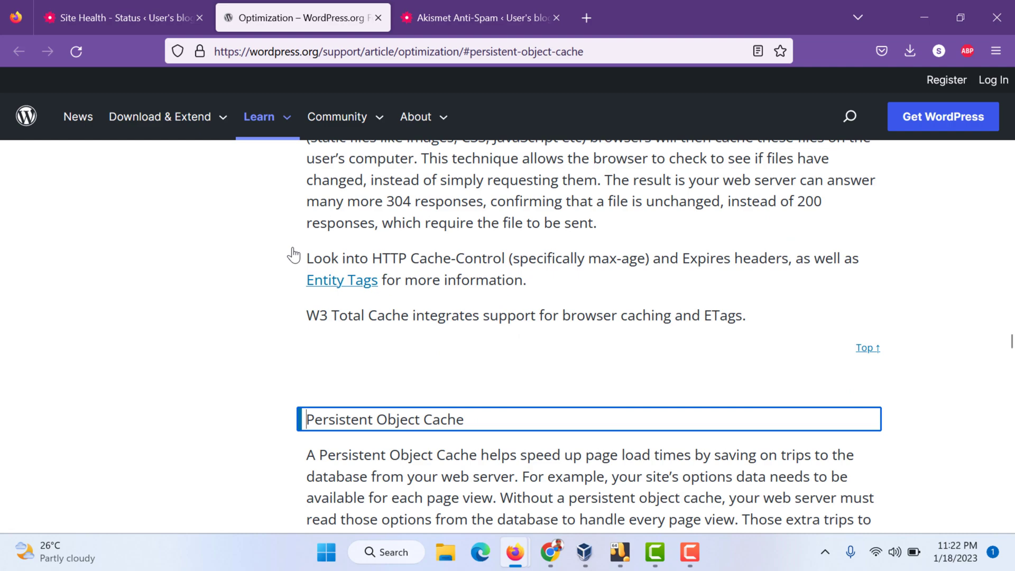
scroll(292, 254, up, 3)
scroll(292, 254, up, 3)
scroll(292, 254, up, 3)
scroll(293, 253, up, 3)
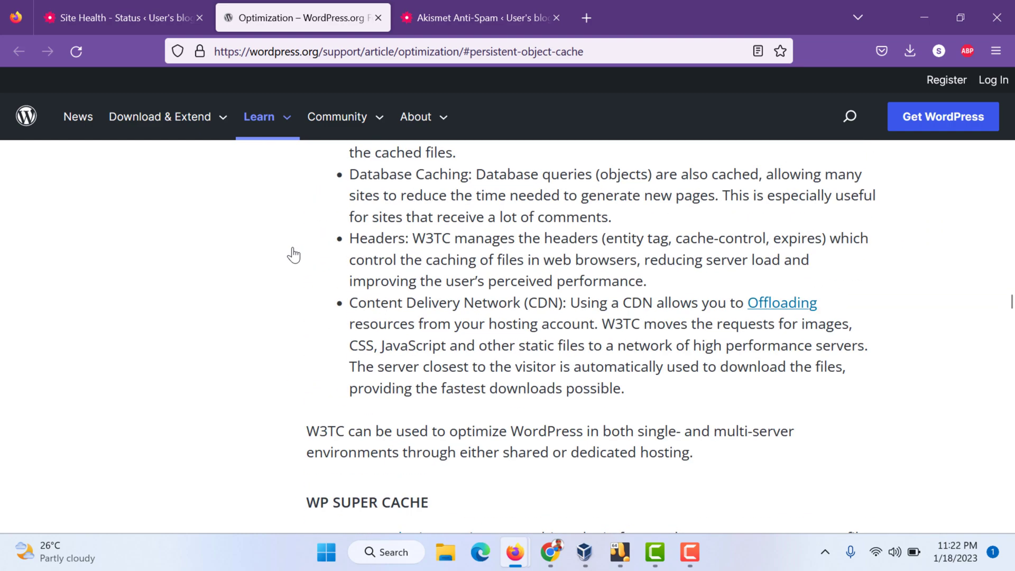
scroll(292, 254, down, 3)
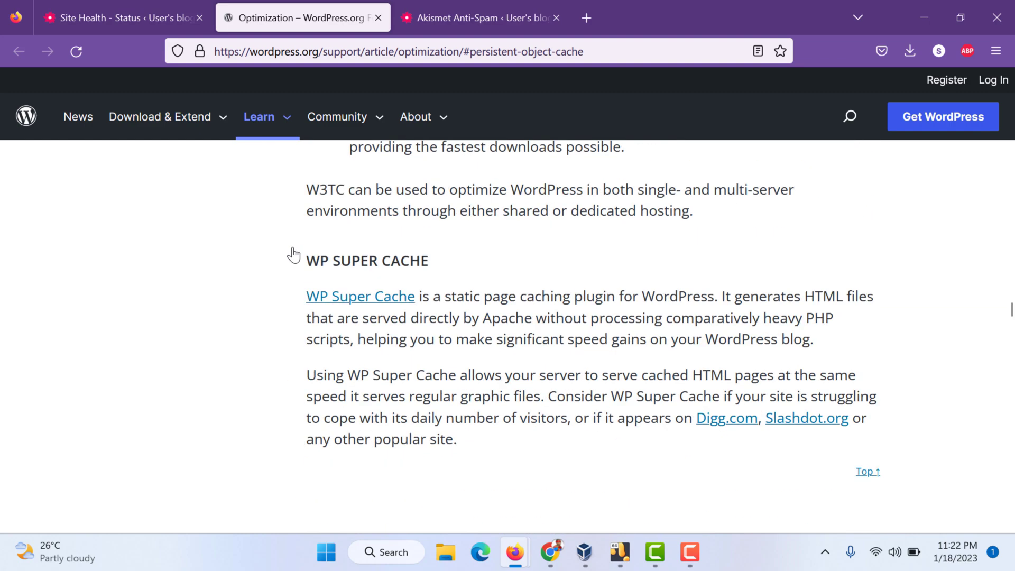
triple_click(338, 264)
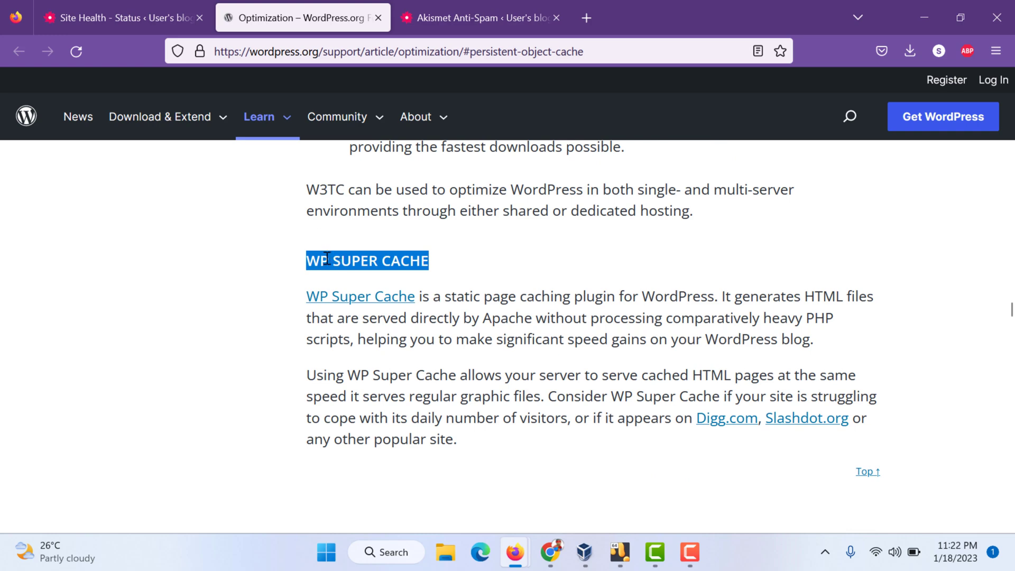
click(152, 16)
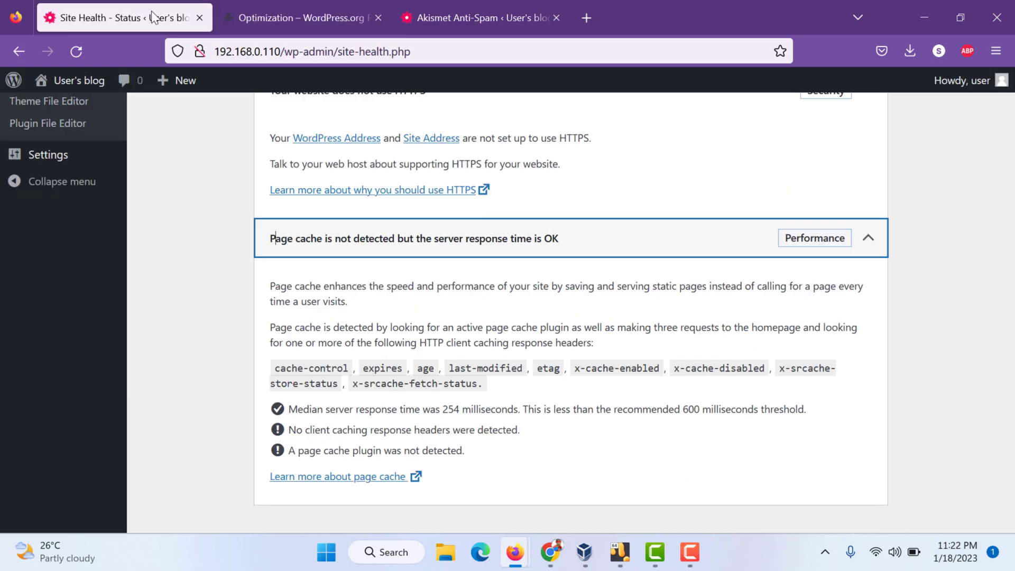
scroll(199, 246, up, 3)
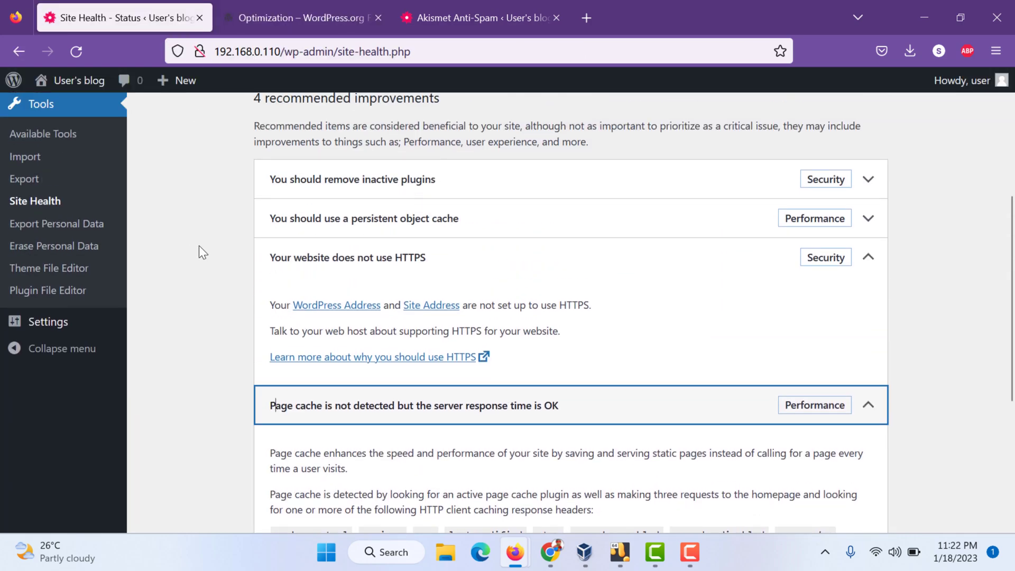
click(85, 231)
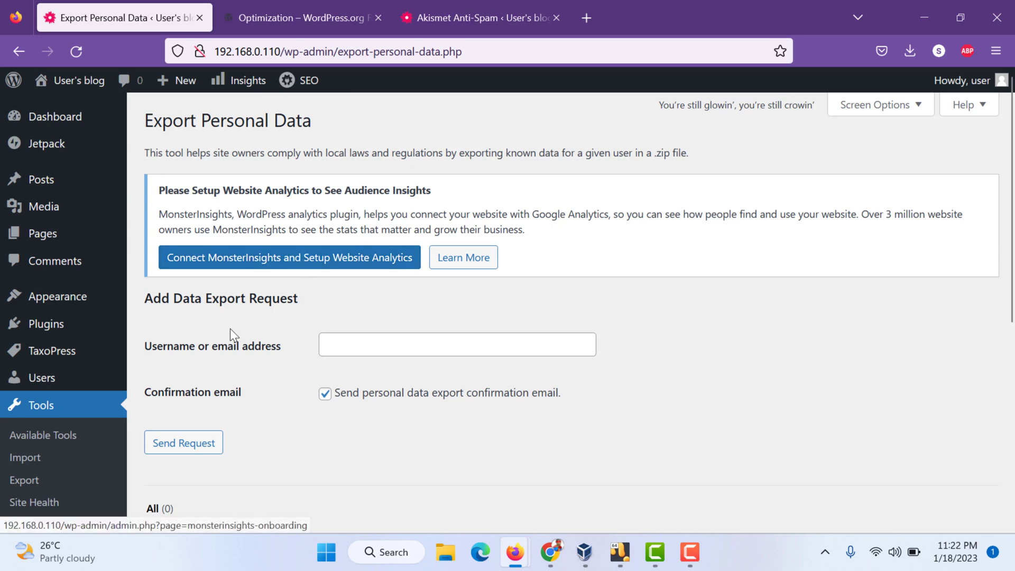
click(374, 350)
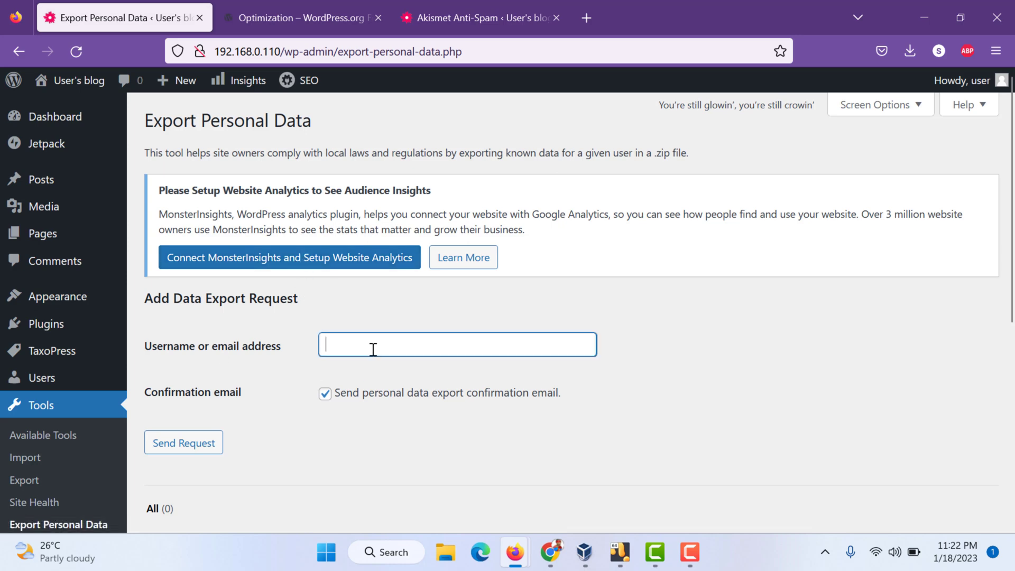
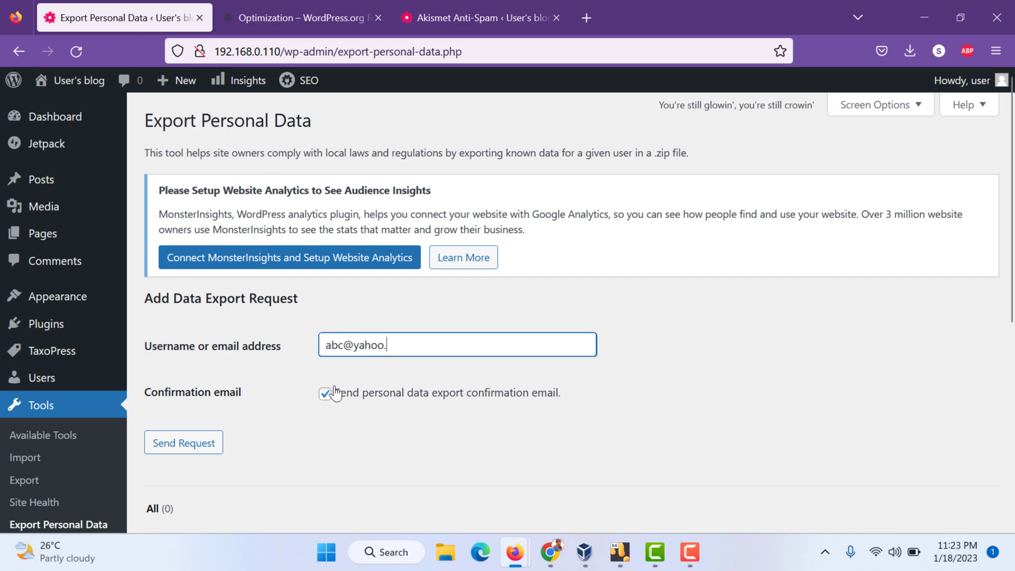
scroll(60, 480, down, 3)
scroll(57, 479, down, 2)
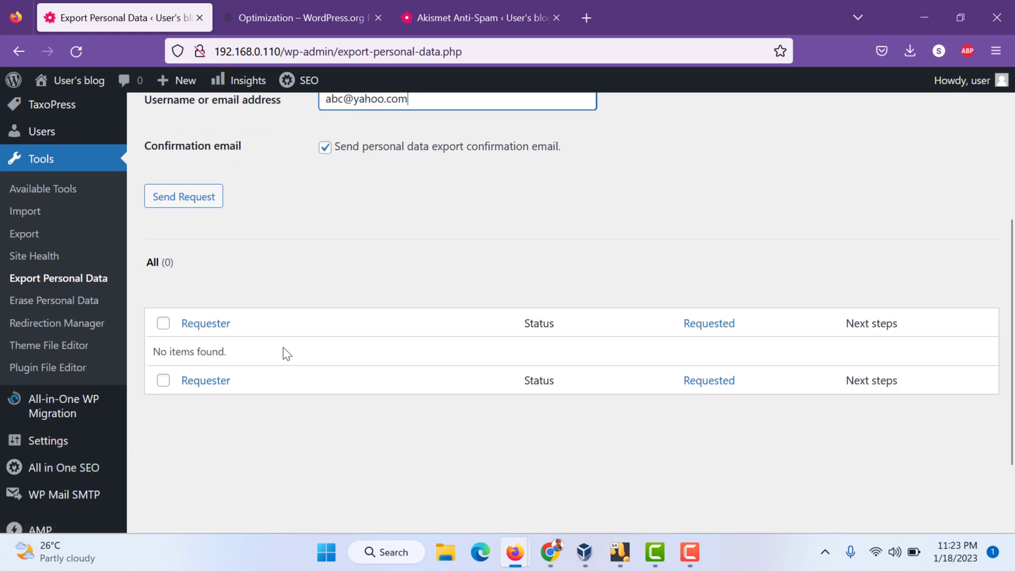
scroll(366, 189, up, 3)
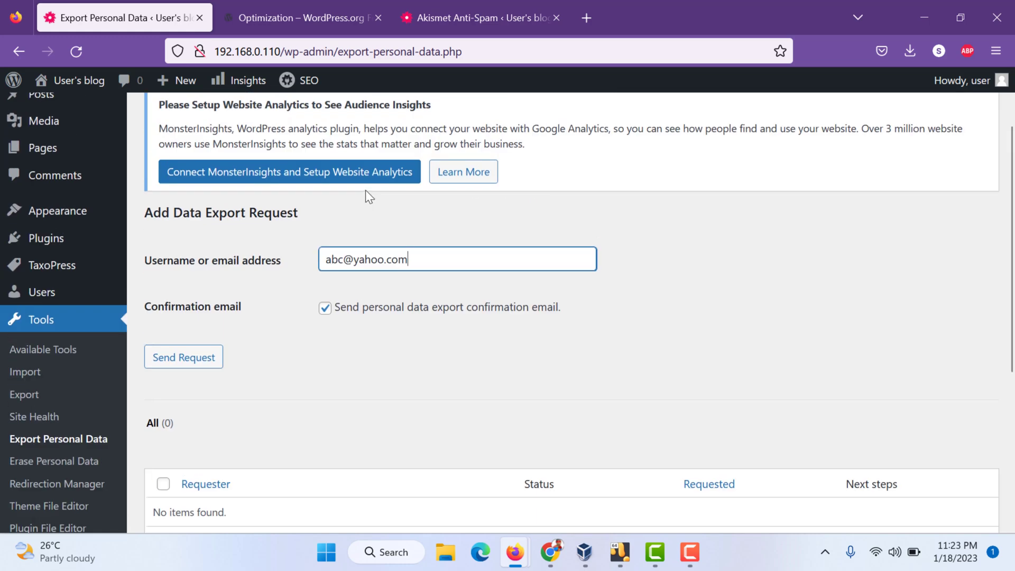
triple_click(389, 259)
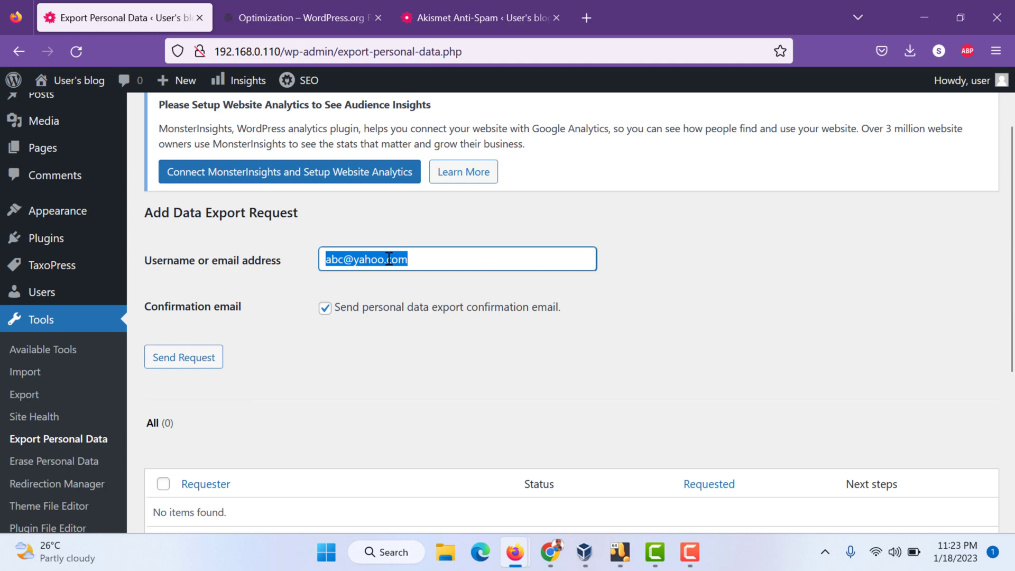
text(demo@demo)
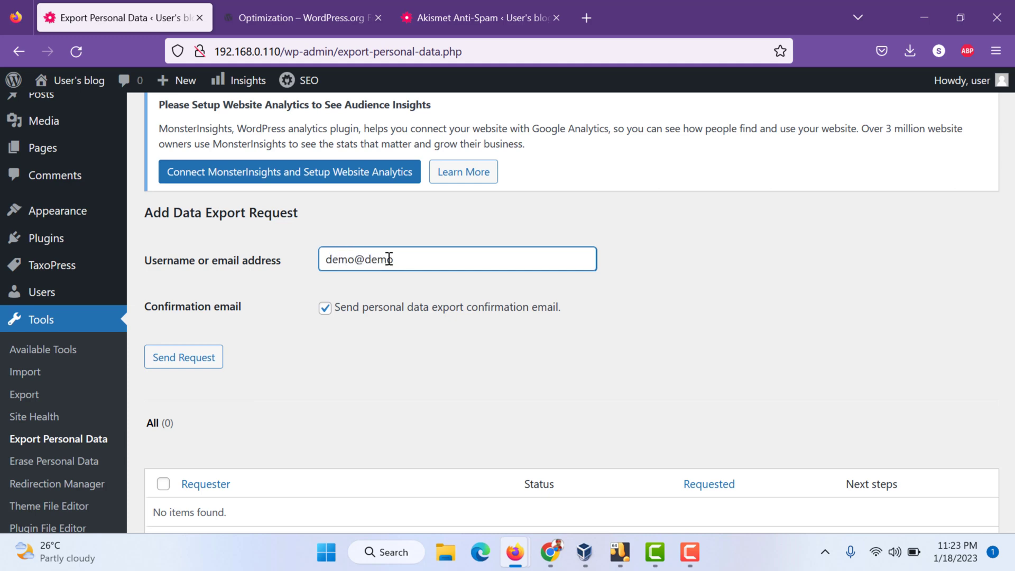
text(.co)
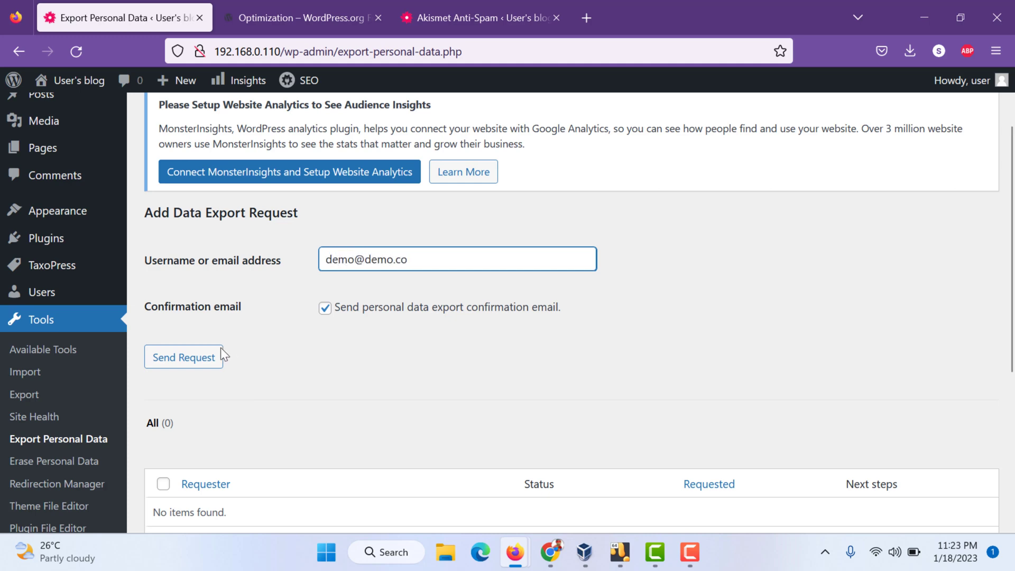
click(220, 355)
scroll(220, 356, down, 5)
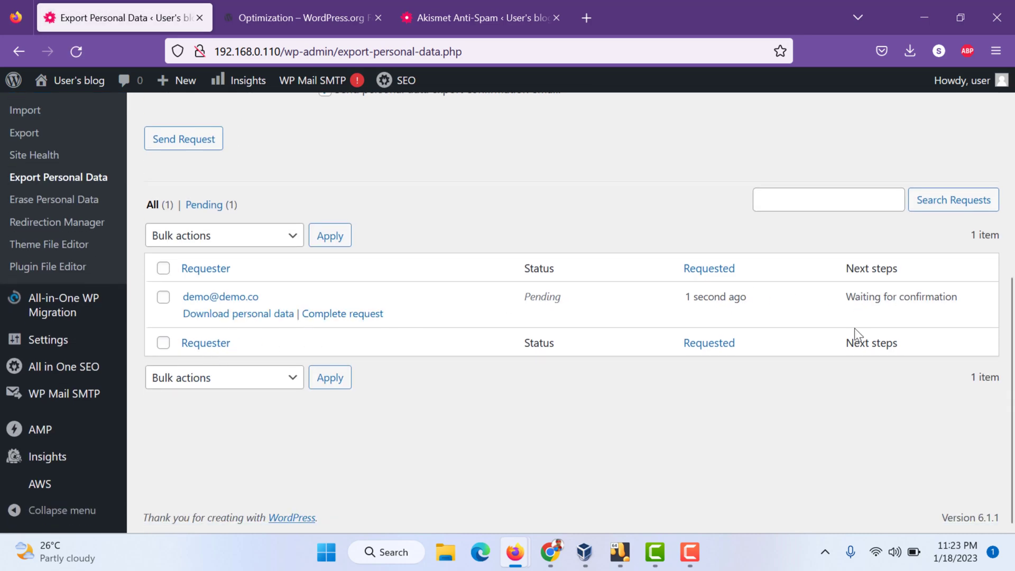
mouse_move(179, 310)
click(163, 298)
click(262, 238)
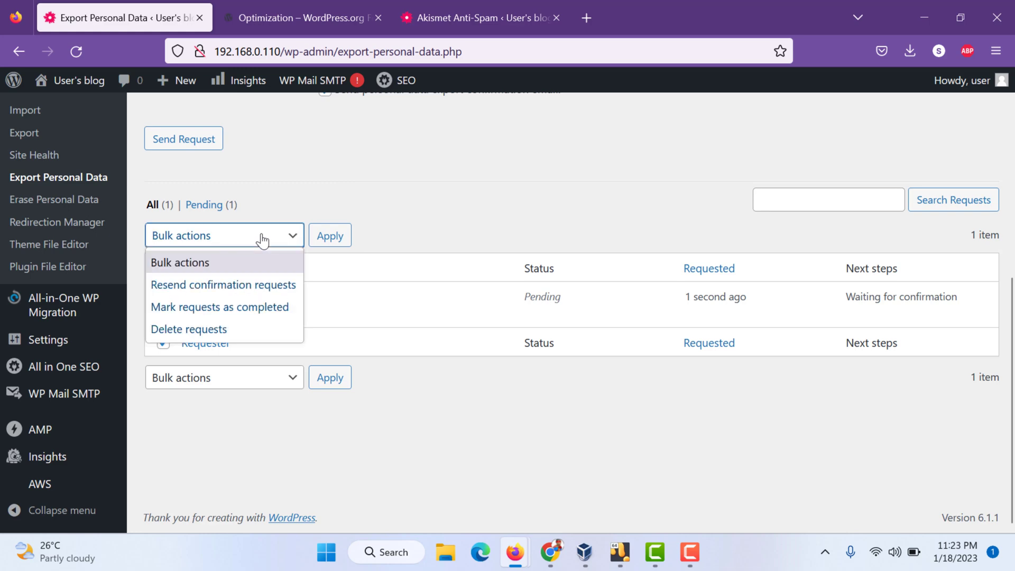
click(204, 330)
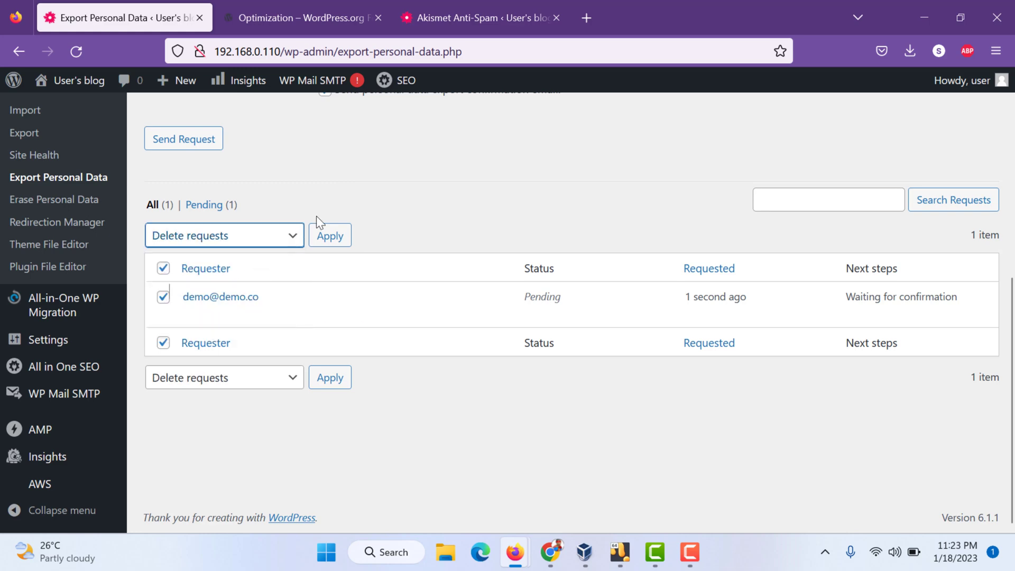
click(322, 235)
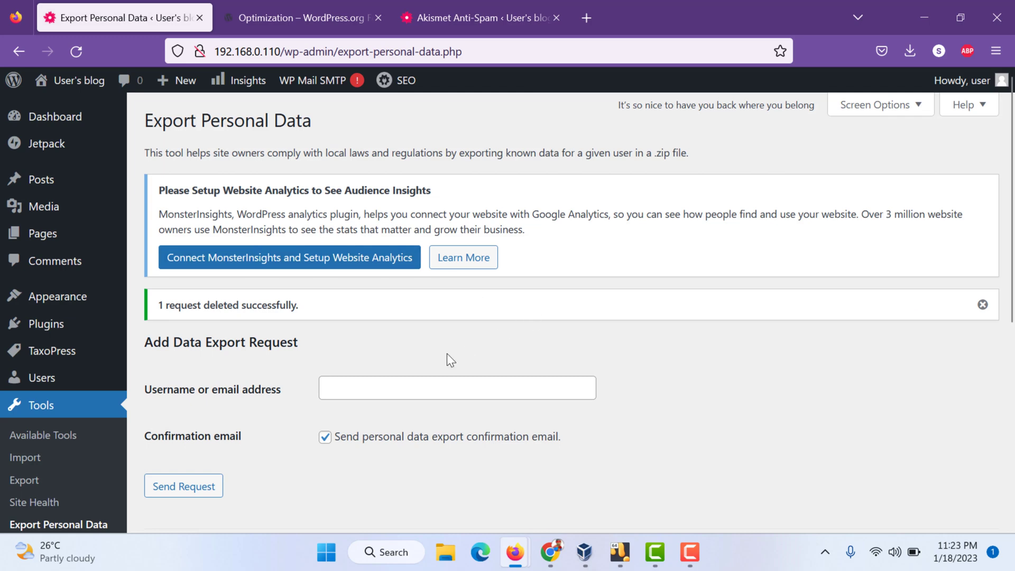
scroll(447, 353, down, 3)
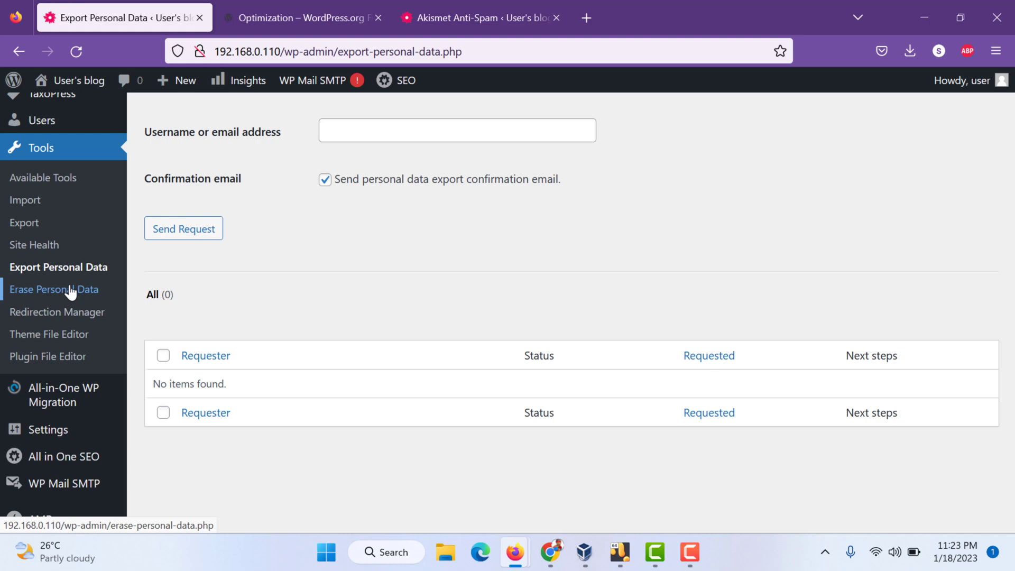
Review the Erase Personal Data form, then go to the Redirection Manager.
click(70, 291)
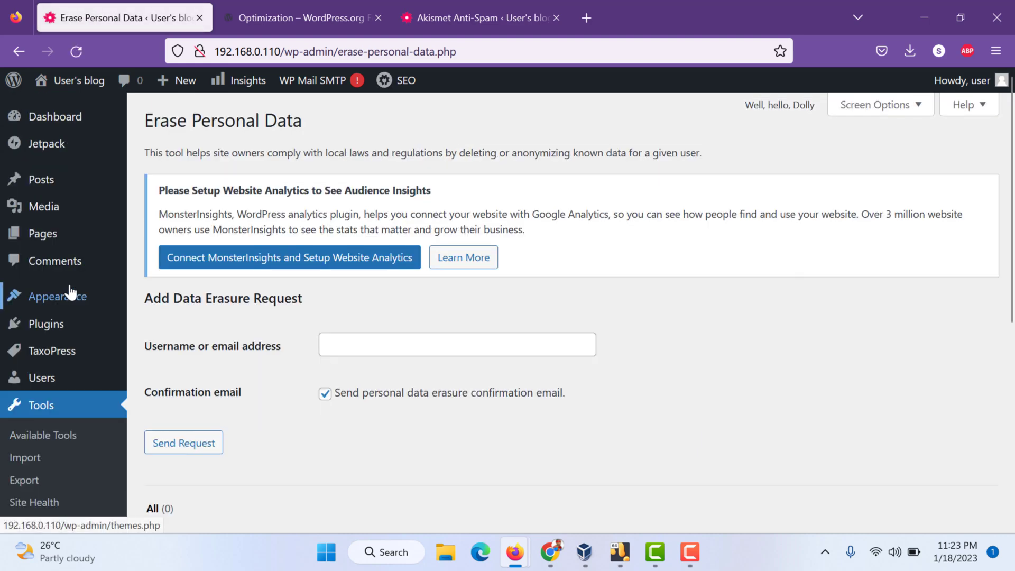
scroll(70, 290, down, 3)
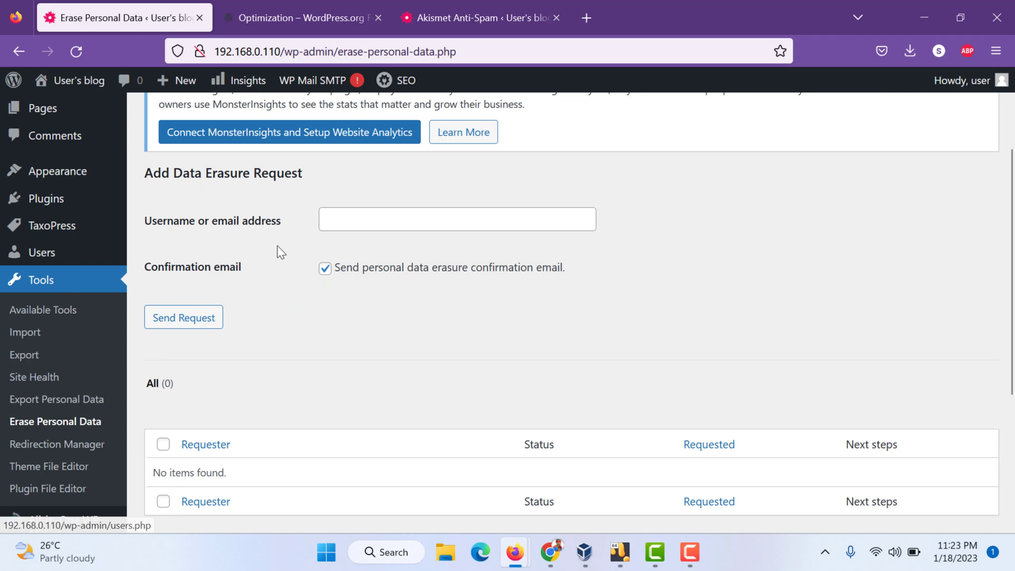
scroll(277, 252, down, 1)
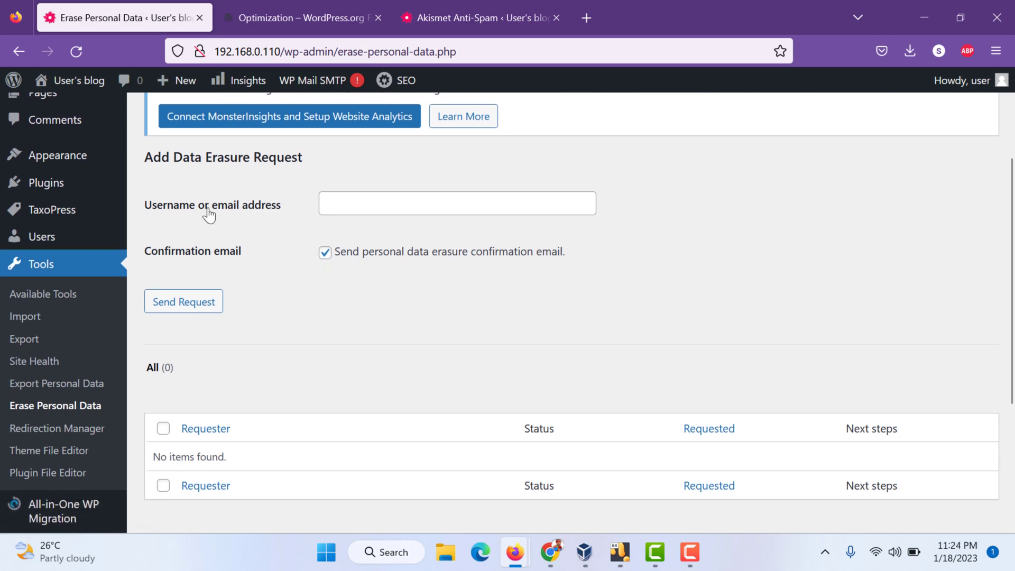
click(346, 199)
click(284, 230)
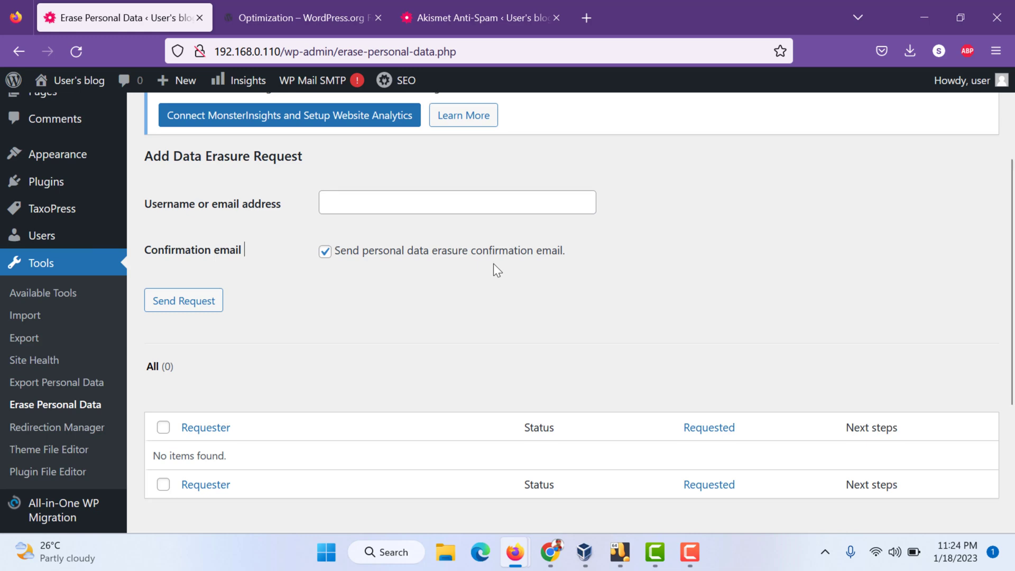
scroll(494, 270, down, 3)
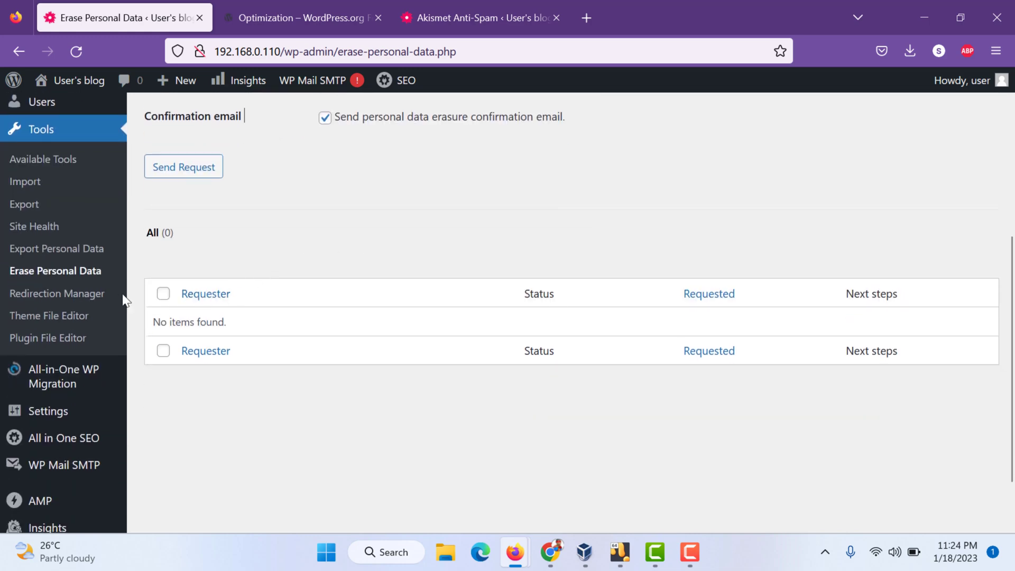
click(84, 305)
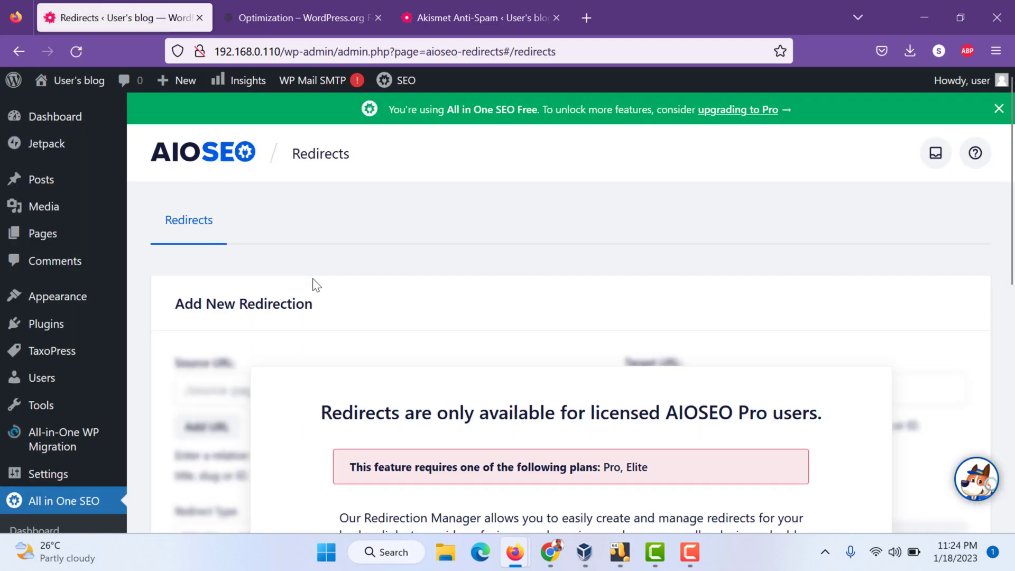
scroll(261, 236, down, 3)
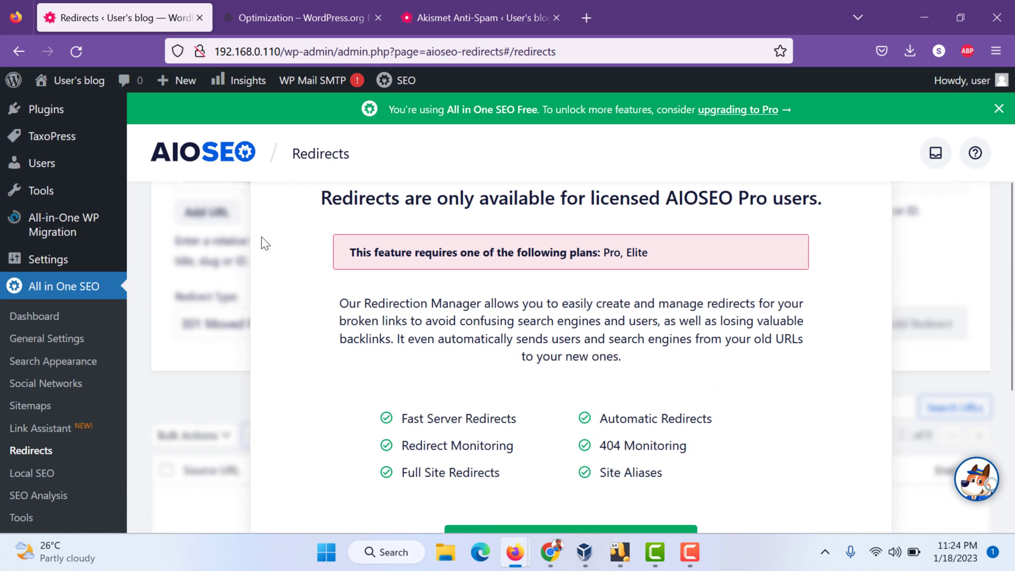
scroll(261, 237, down, 2)
scroll(261, 237, down, 2)
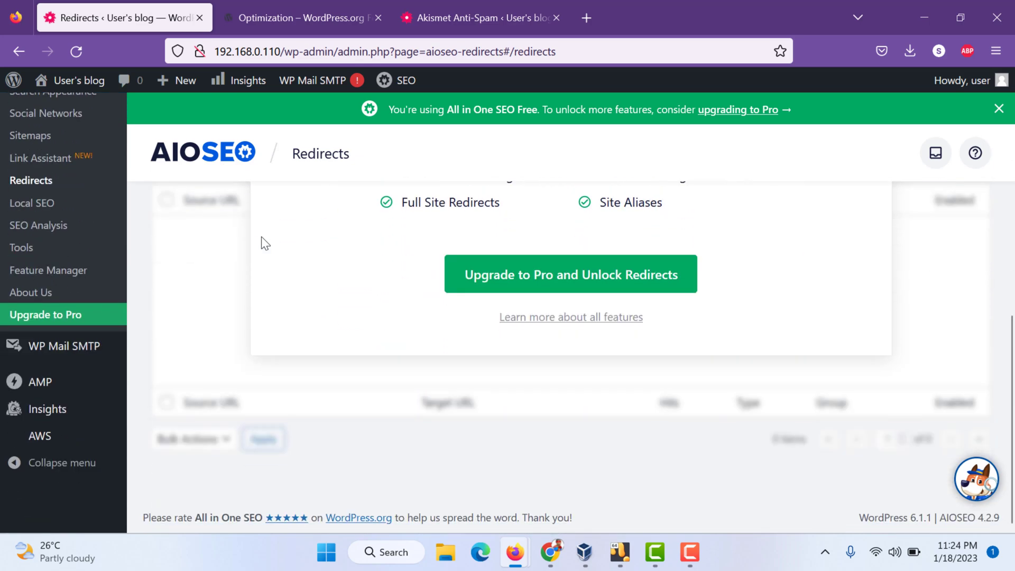
scroll(145, 297, up, 1)
scroll(130, 243, up, 2)
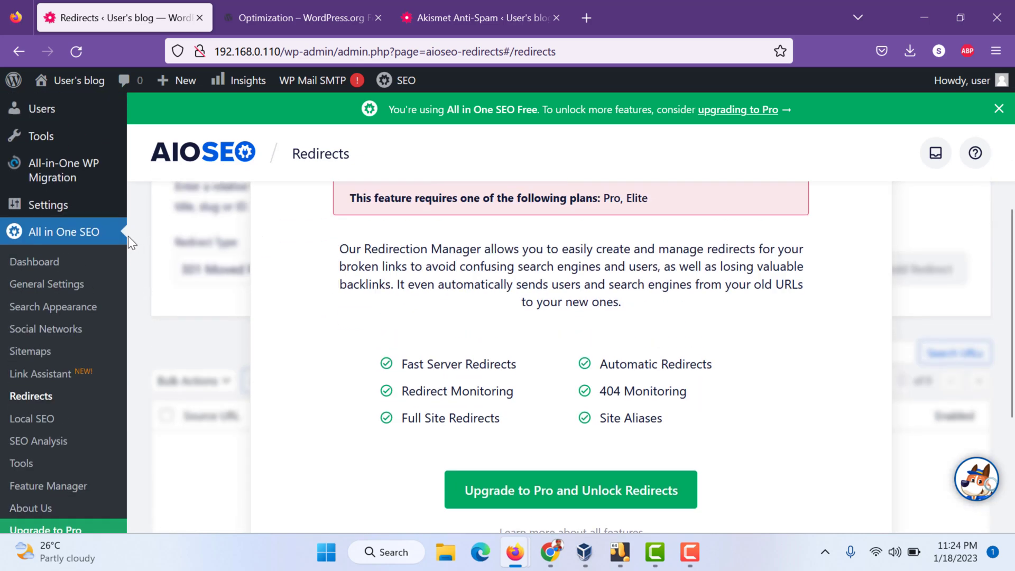
scroll(75, 187, up, 1)
scroll(71, 191, up, 1)
scroll(65, 255, up, 1)
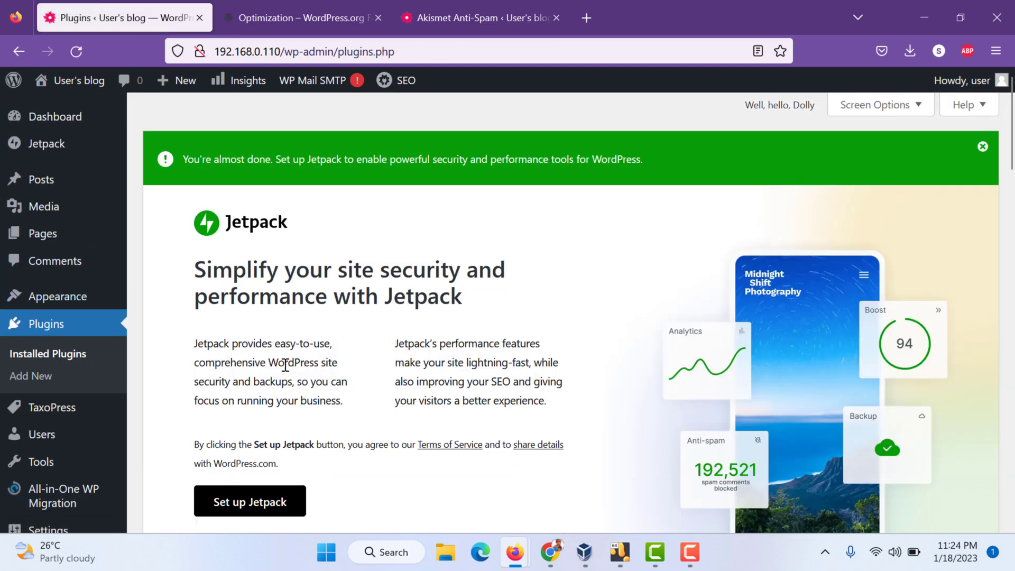
Dismiss the Jetpack banner, select all twelve plugins and bulk-deactivate them.
click(984, 147)
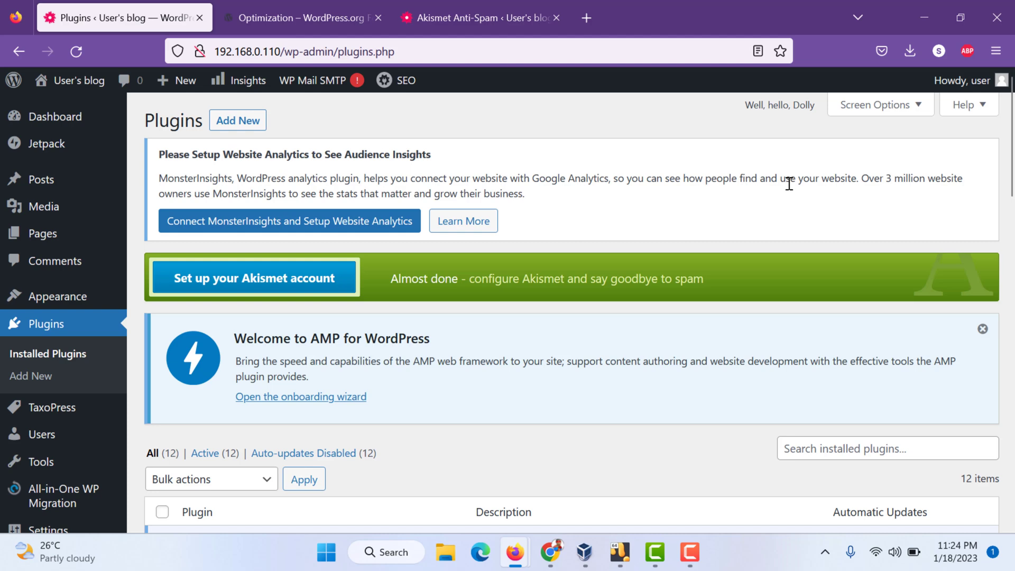
scroll(403, 336, down, 3)
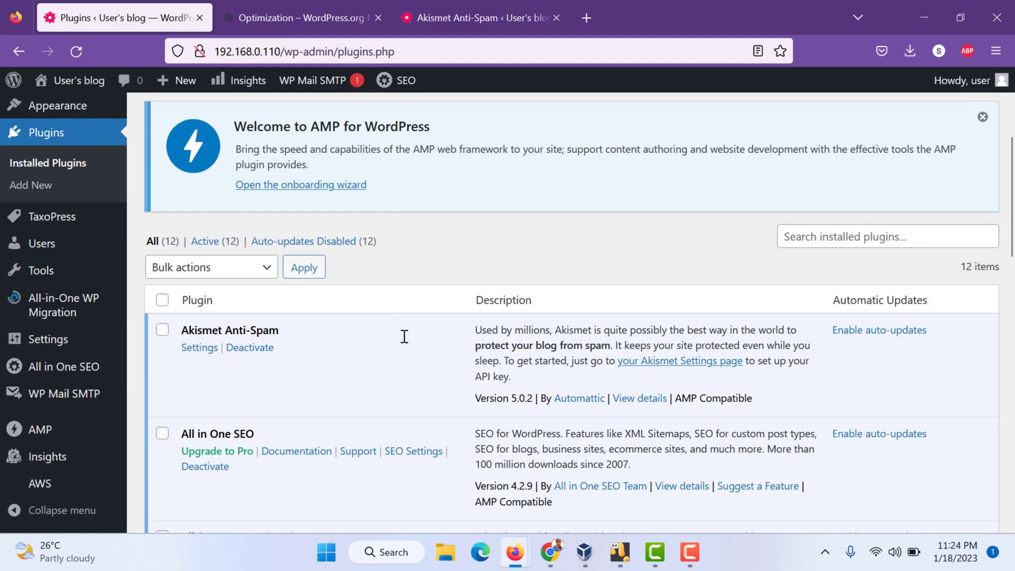
click(162, 296)
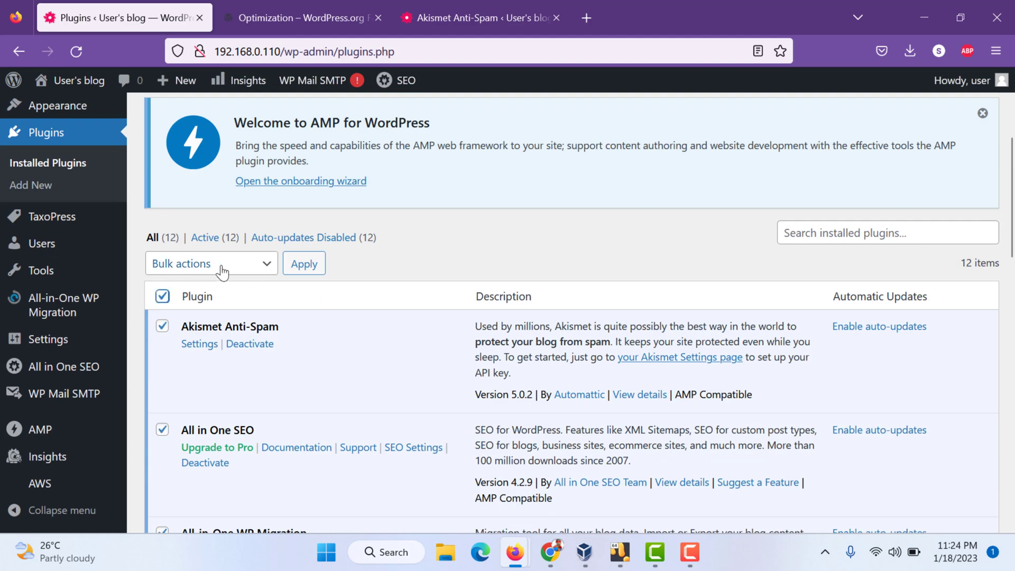
click(218, 266)
click(195, 333)
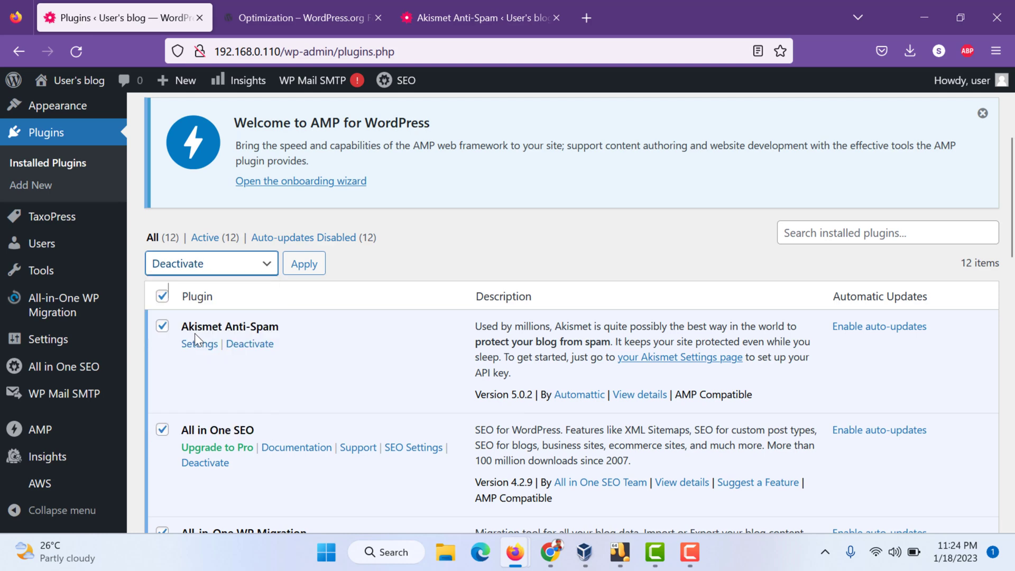
click(302, 274)
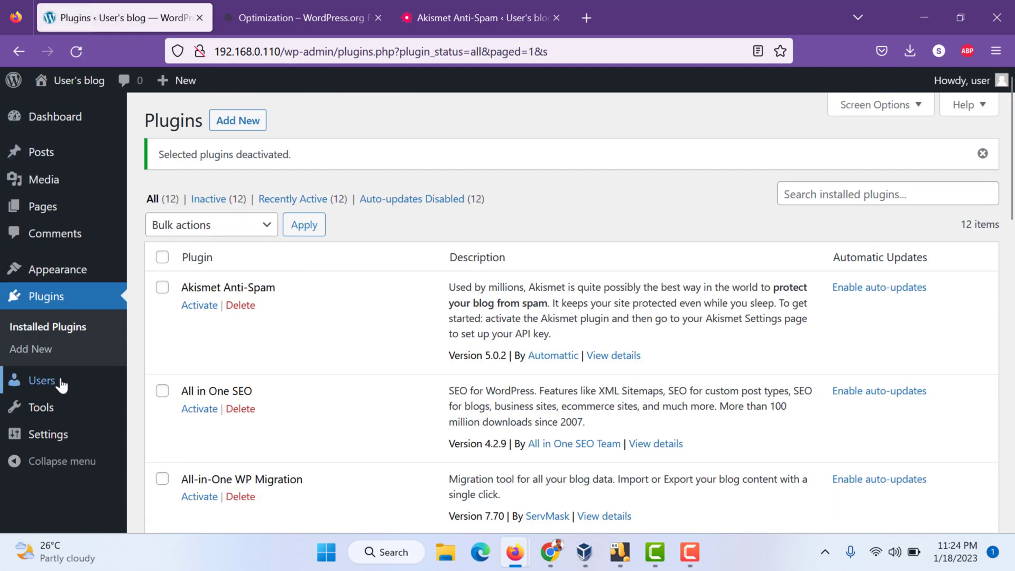
From the Tools overview, return to the Erase Personal Data tool.
click(38, 408)
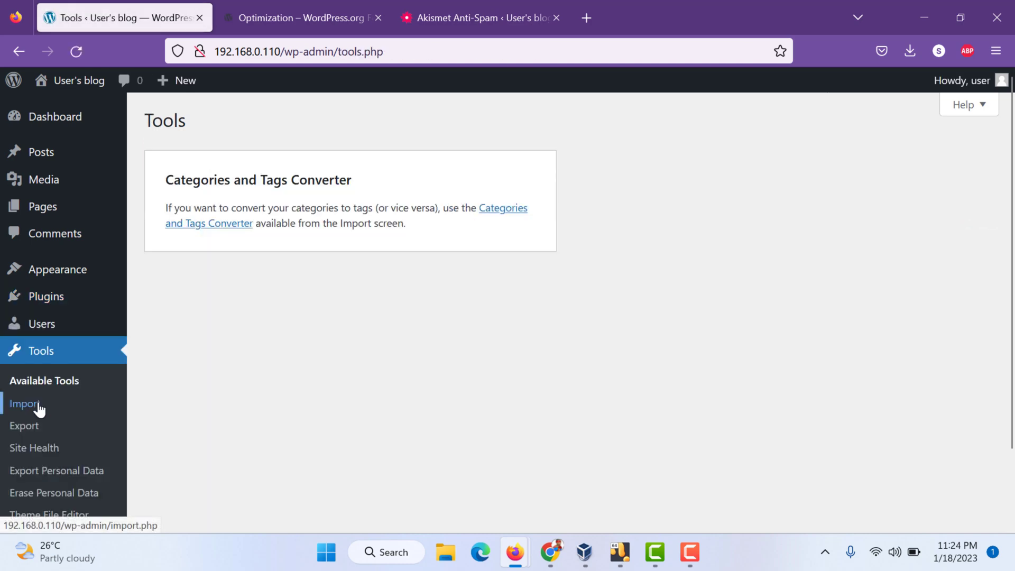
scroll(38, 410, down, 2)
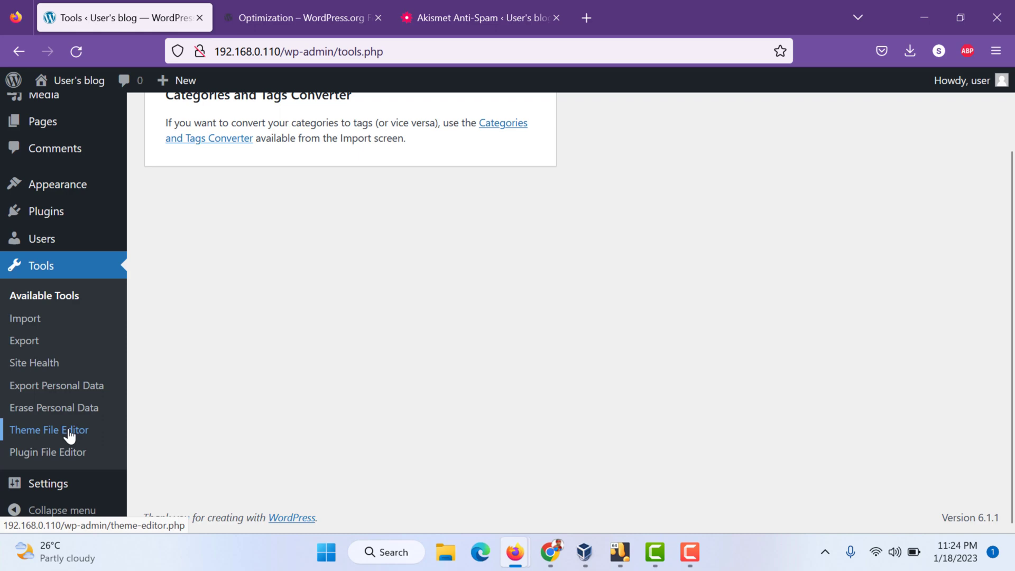
click(75, 414)
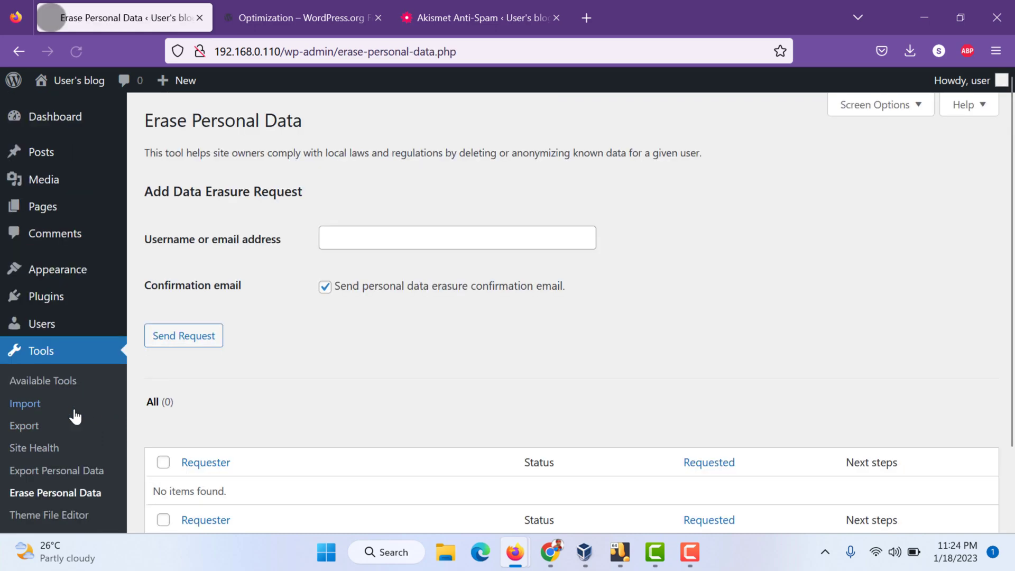
scroll(75, 414, down, 2)
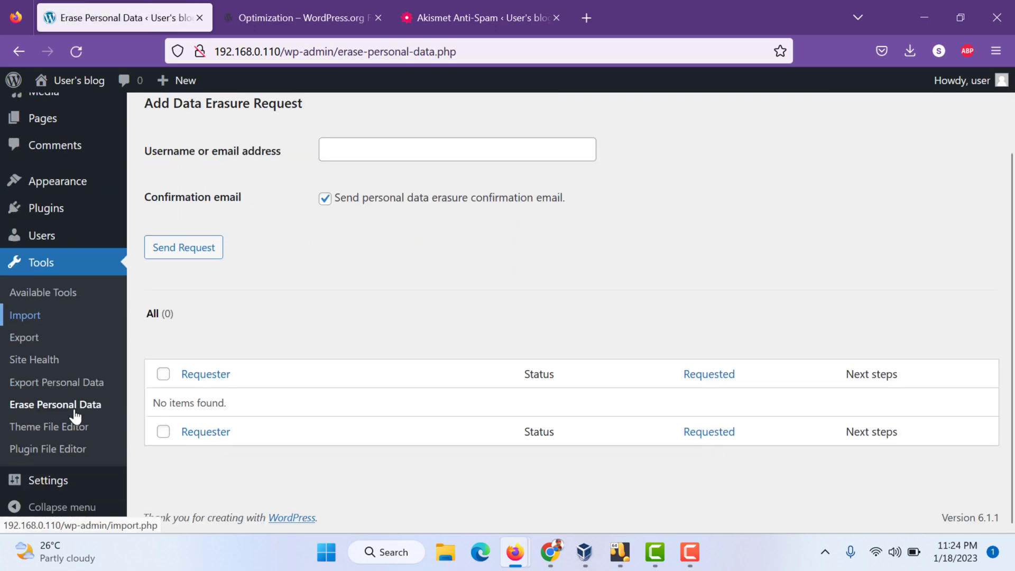
Enter the Theme File Editor, acknowledging the Heads up! warning and keeping the current theme.
click(48, 429)
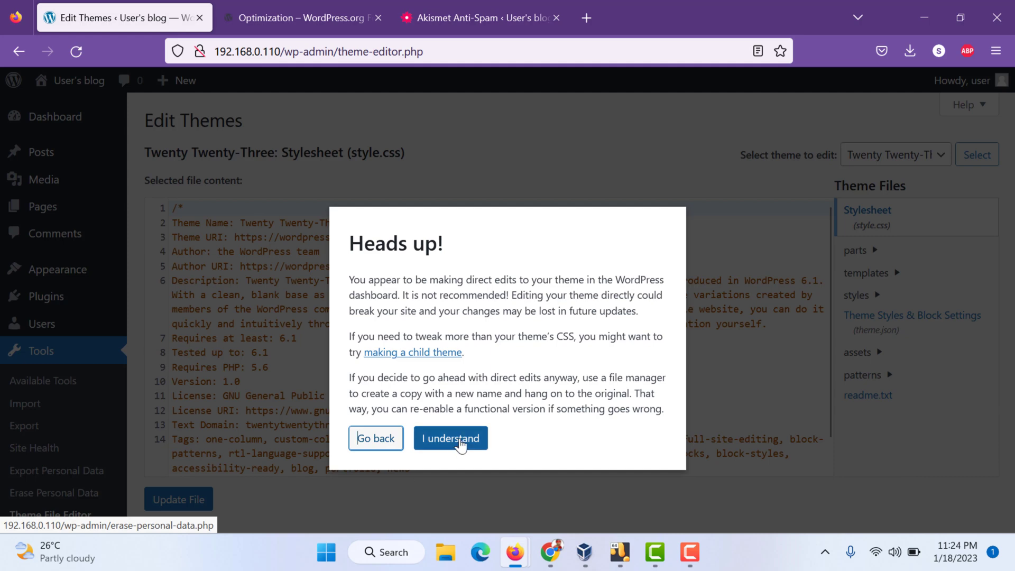
triple_click(427, 253)
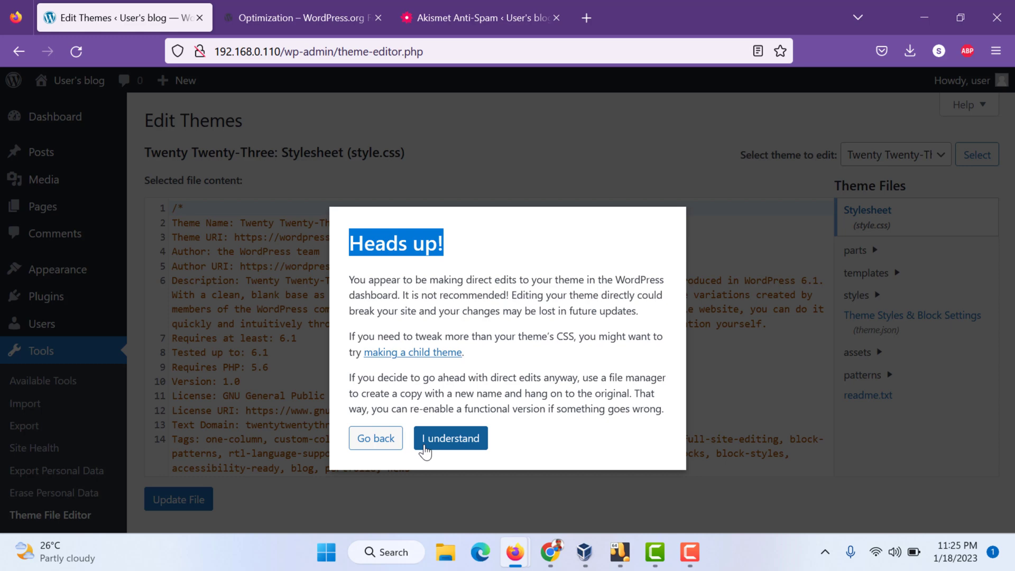
click(425, 451)
click(942, 156)
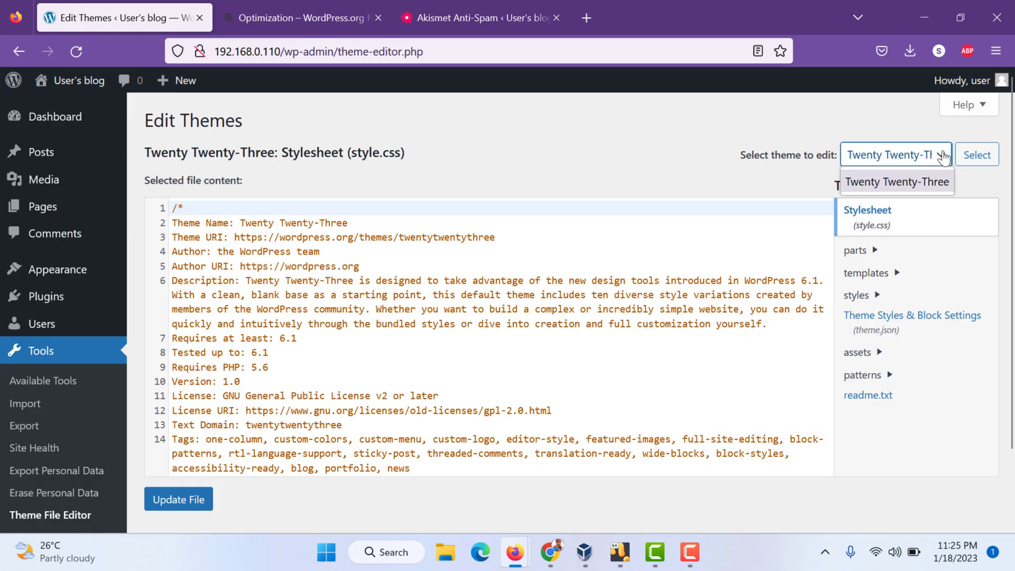
click(985, 188)
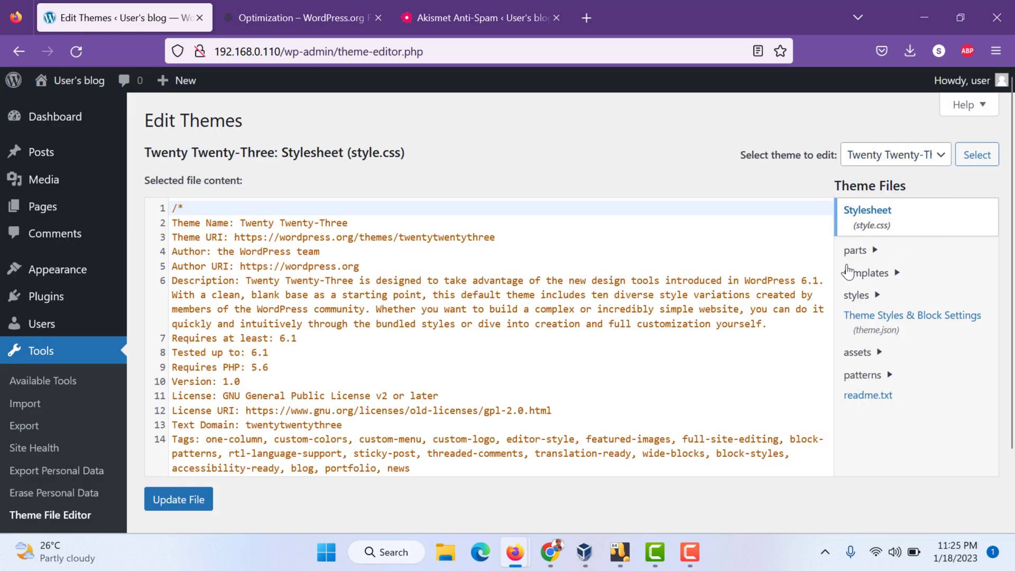
Load the Twenty Twenty-Three home.html then index.html templates and expand the assets > fonts folders.
click(875, 274)
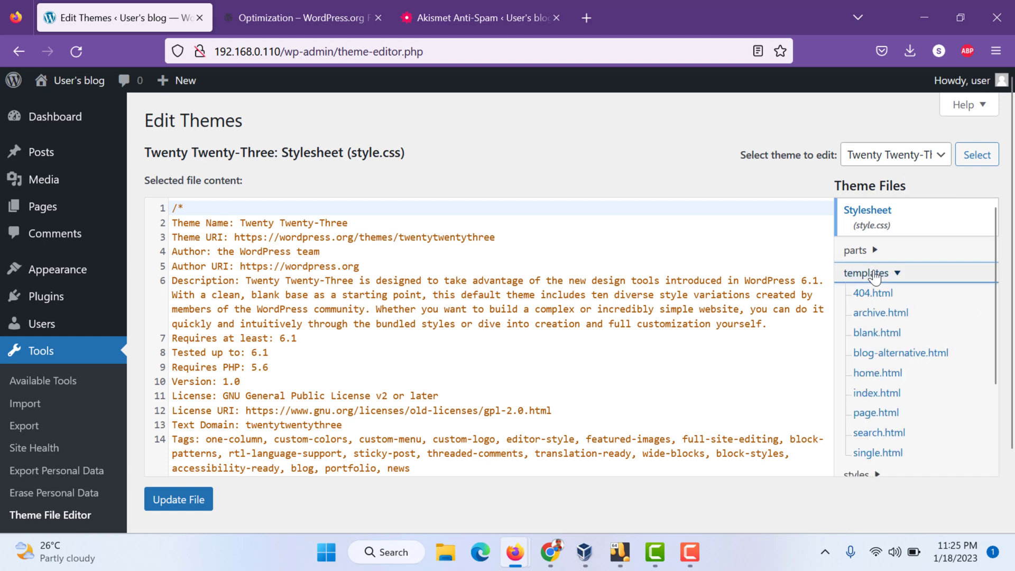
click(873, 374)
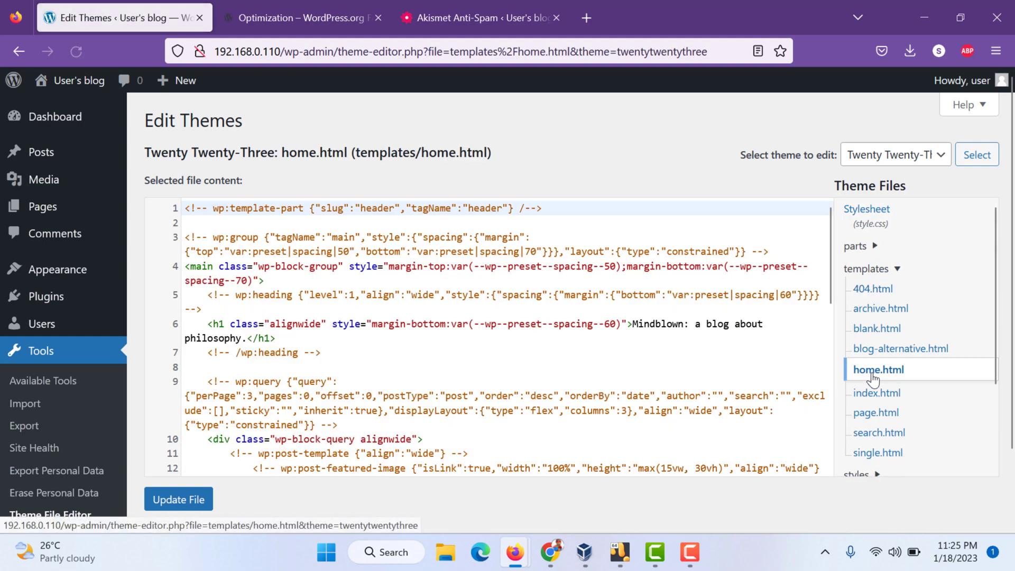
click(873, 393)
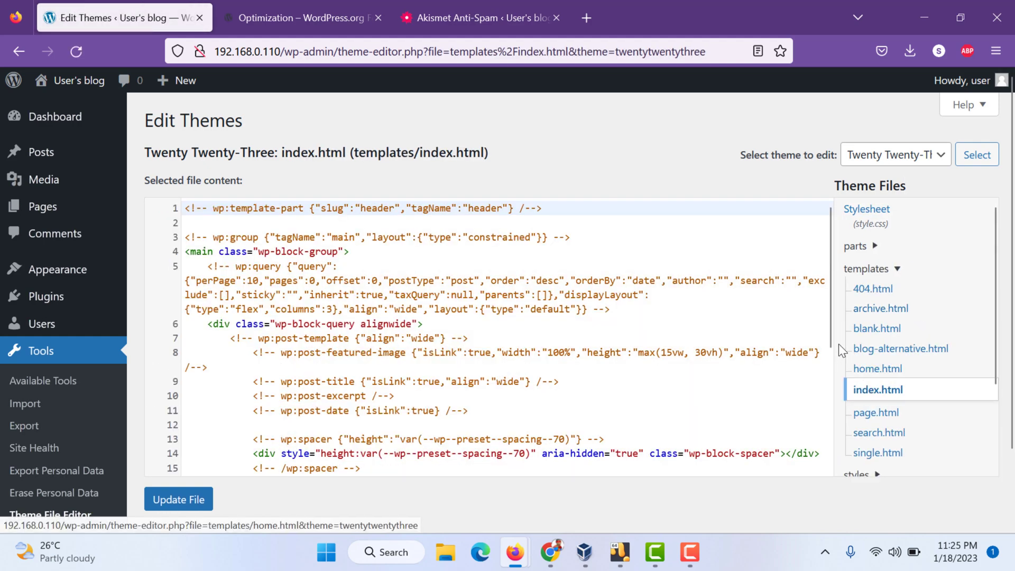
scroll(680, 352, down, 5)
scroll(683, 351, down, 2)
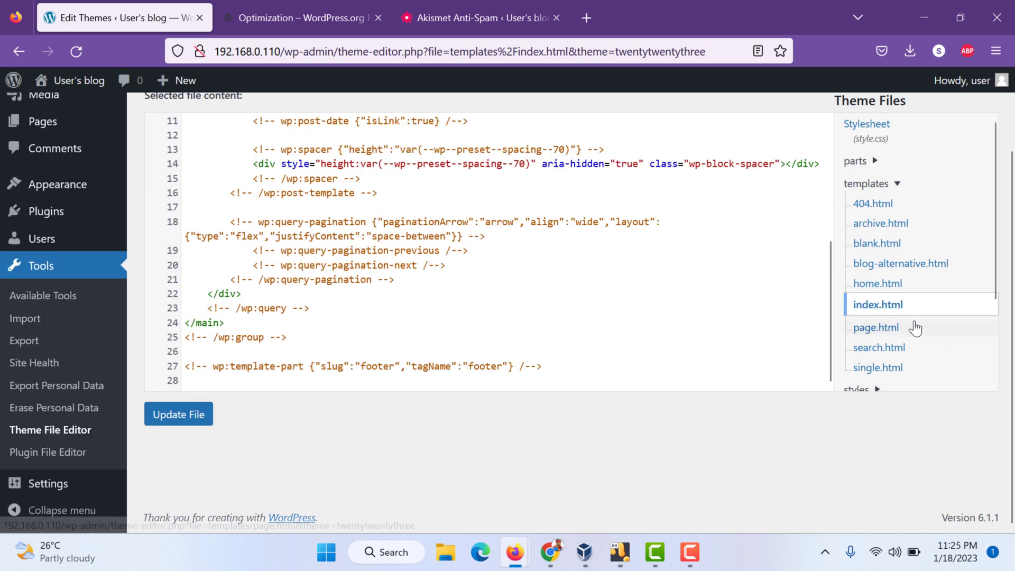
scroll(912, 327, down, 2)
scroll(900, 308, down, 1)
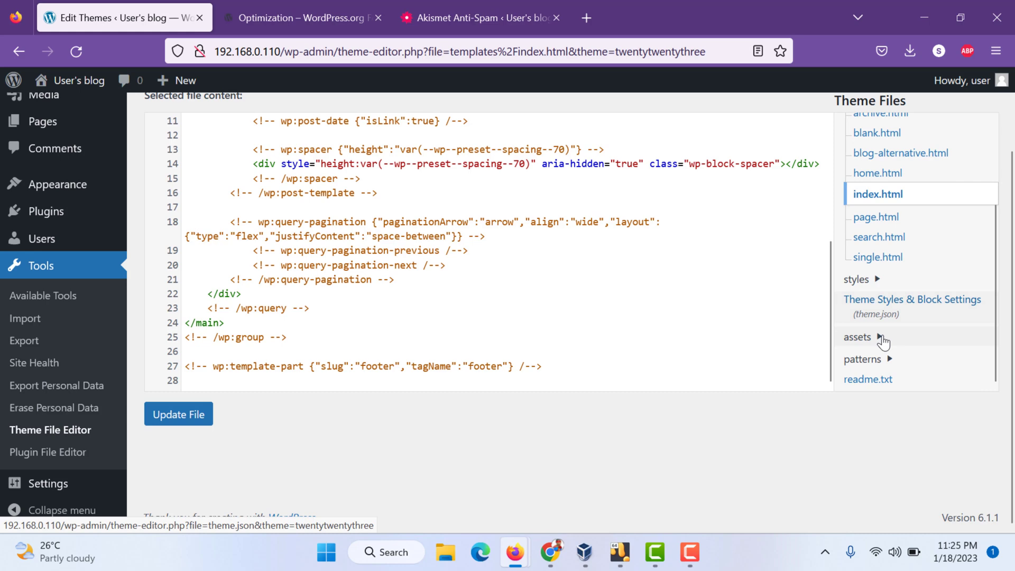
click(879, 341)
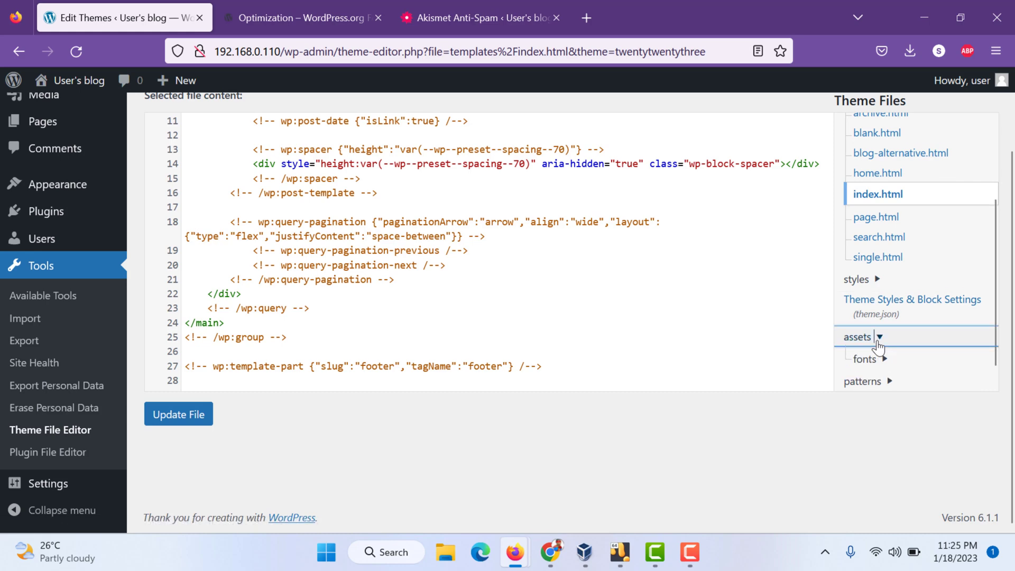
click(879, 342)
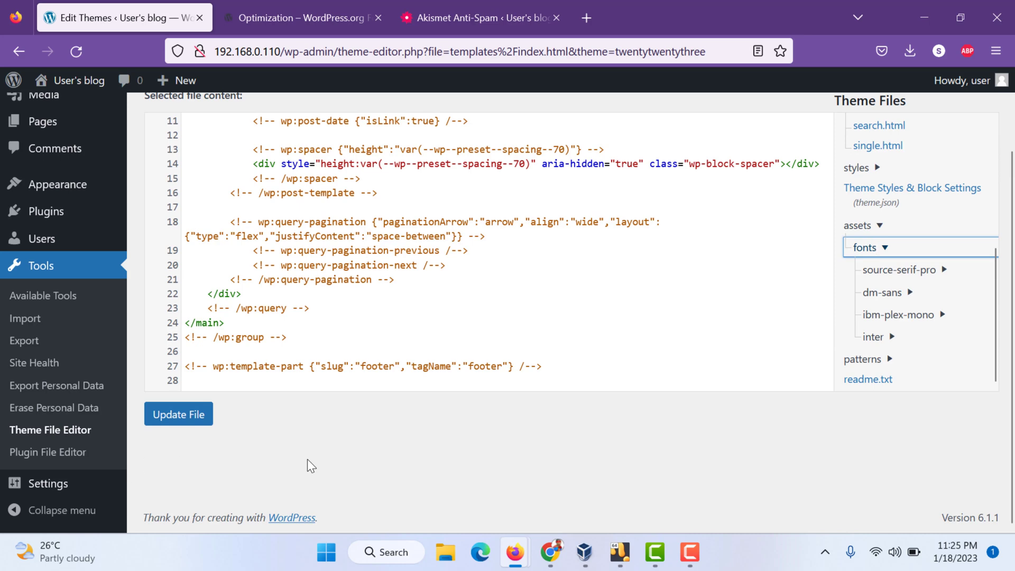
scroll(308, 465, up, 2)
scroll(136, 464, down, 2)
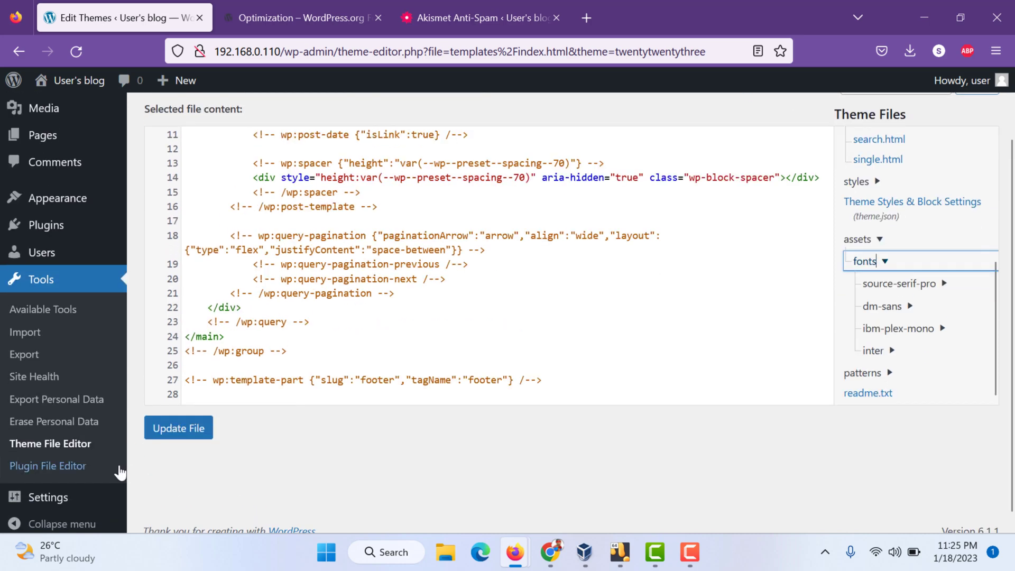
Enter the Plugin File Editor, accept the warning and switch it to All in One SEO.
click(73, 468)
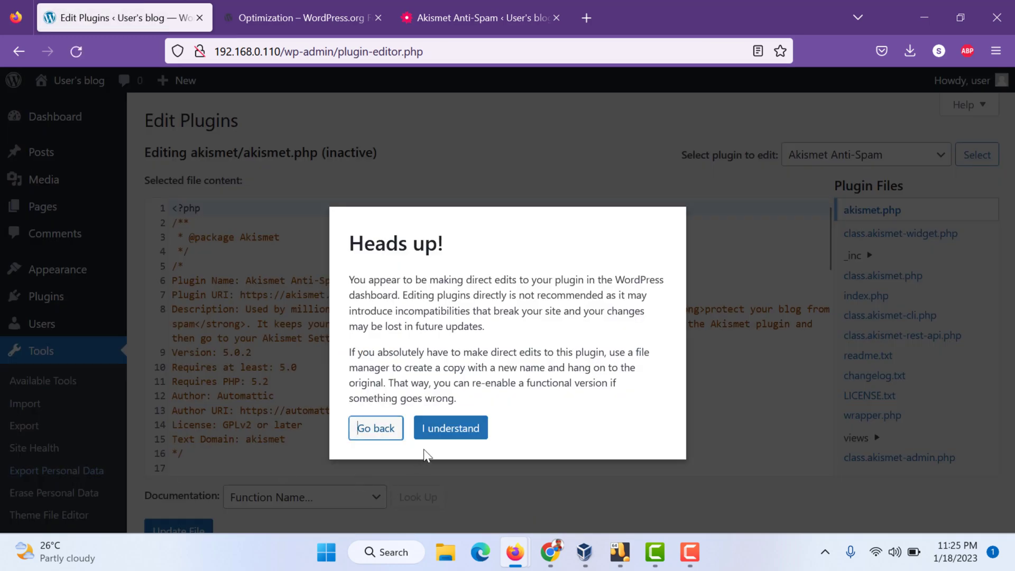
click(465, 429)
click(861, 156)
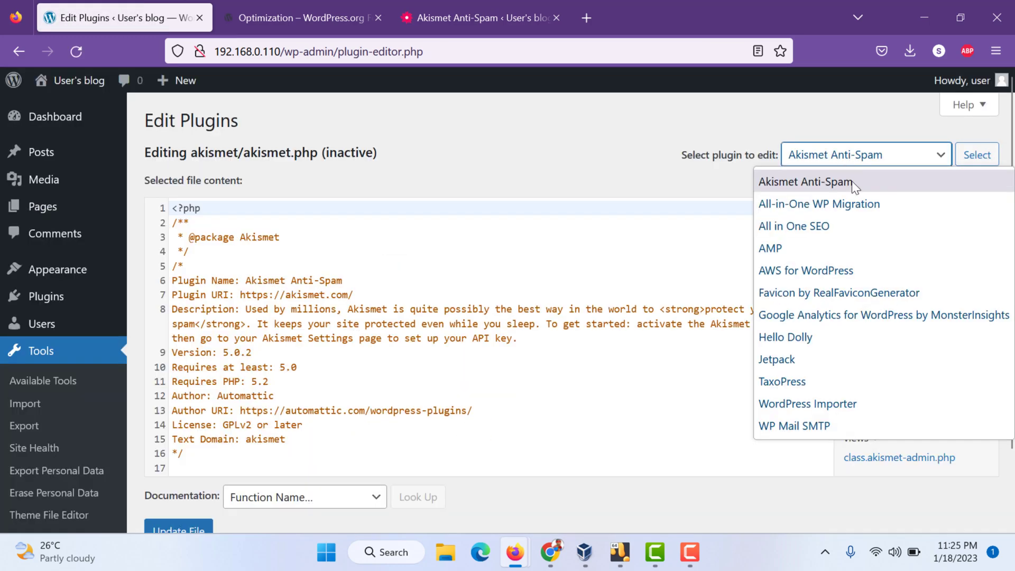
click(802, 224)
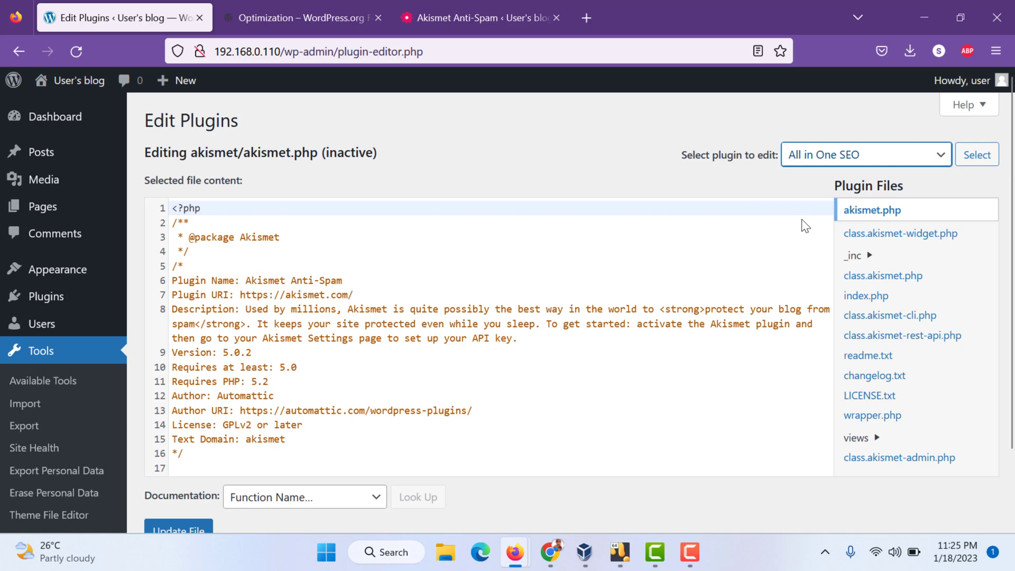
click(965, 162)
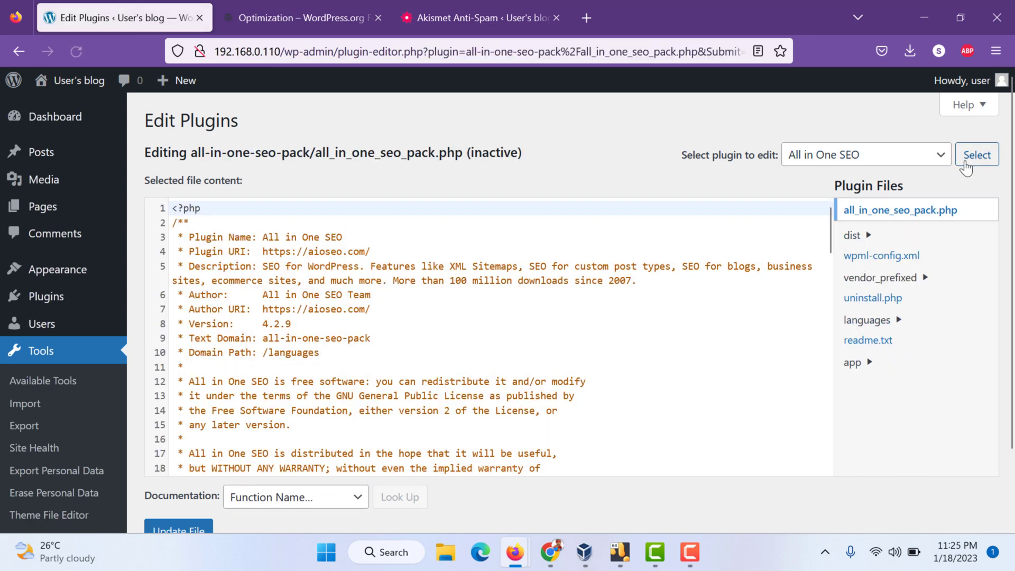
View wpml-config.xml and uninstall.php, return to wpml-config.xml, and expand the languages folder.
click(873, 256)
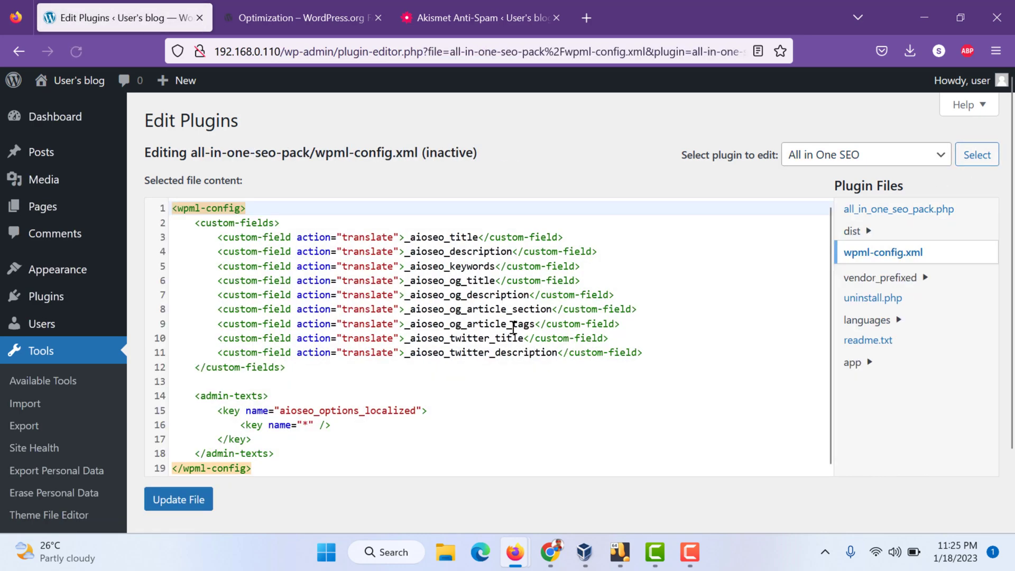
click(871, 299)
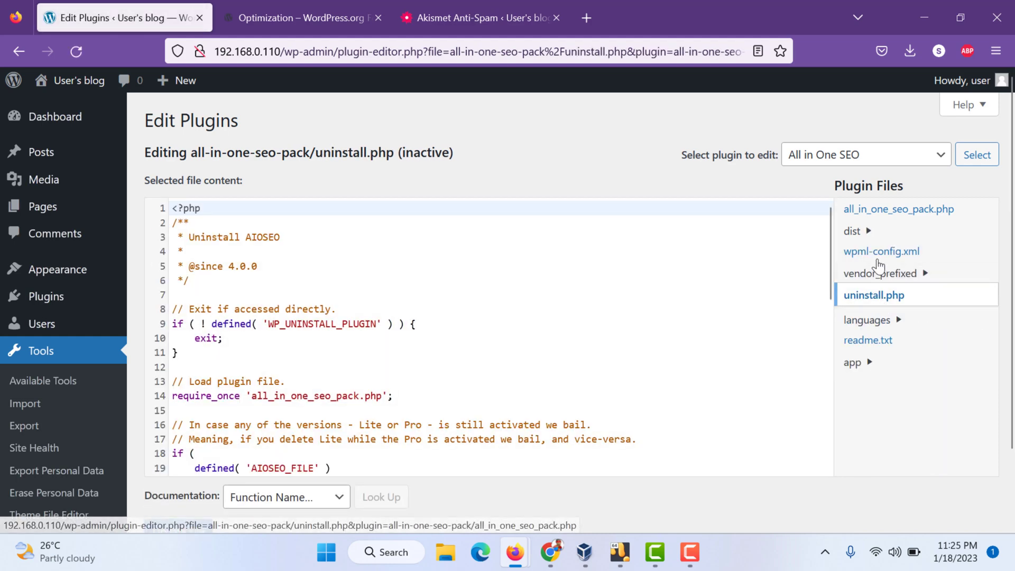
click(881, 254)
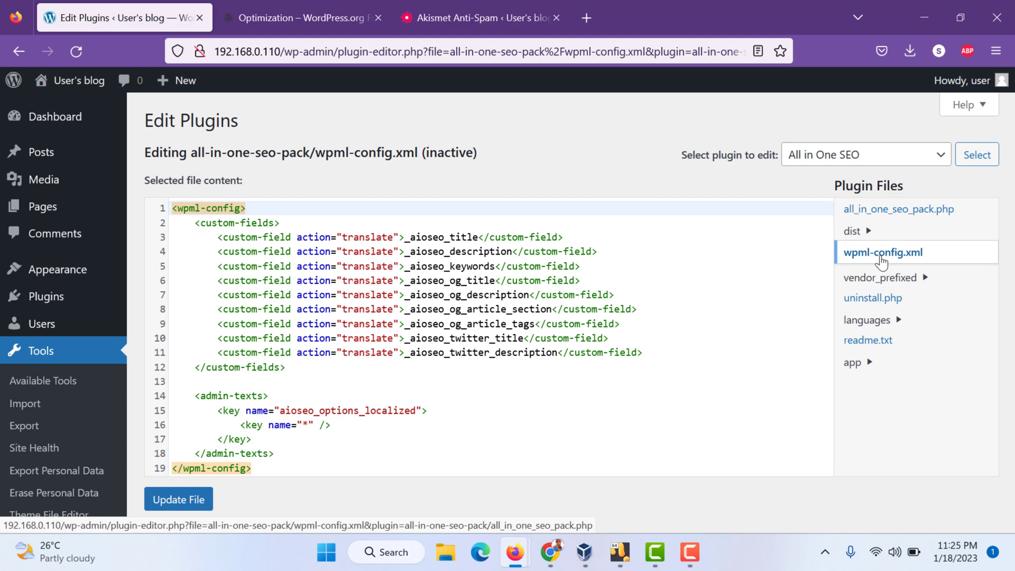
click(867, 320)
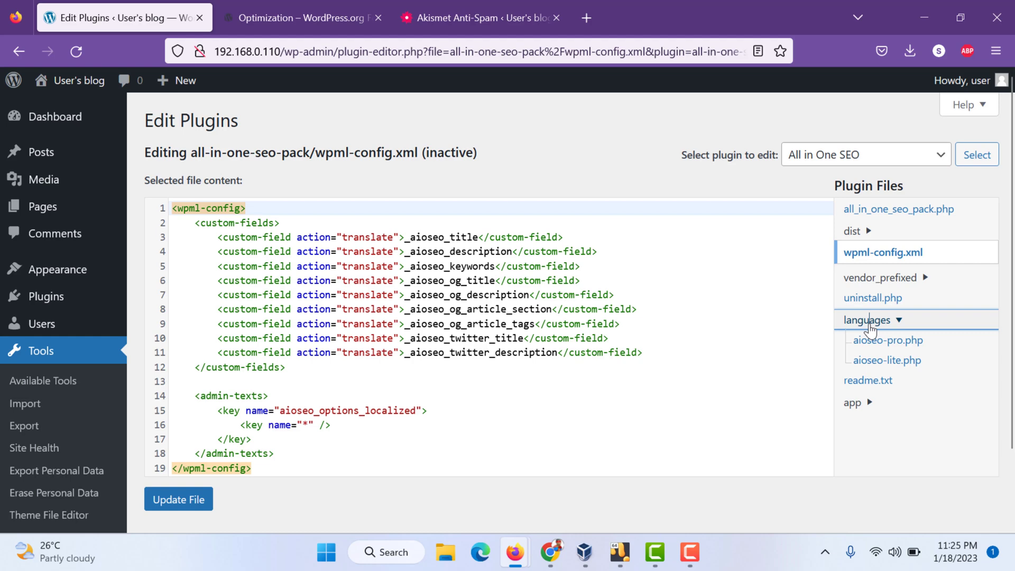
Load languages/aioseo-pro.php and read its translation strings down to around line 545.
click(872, 341)
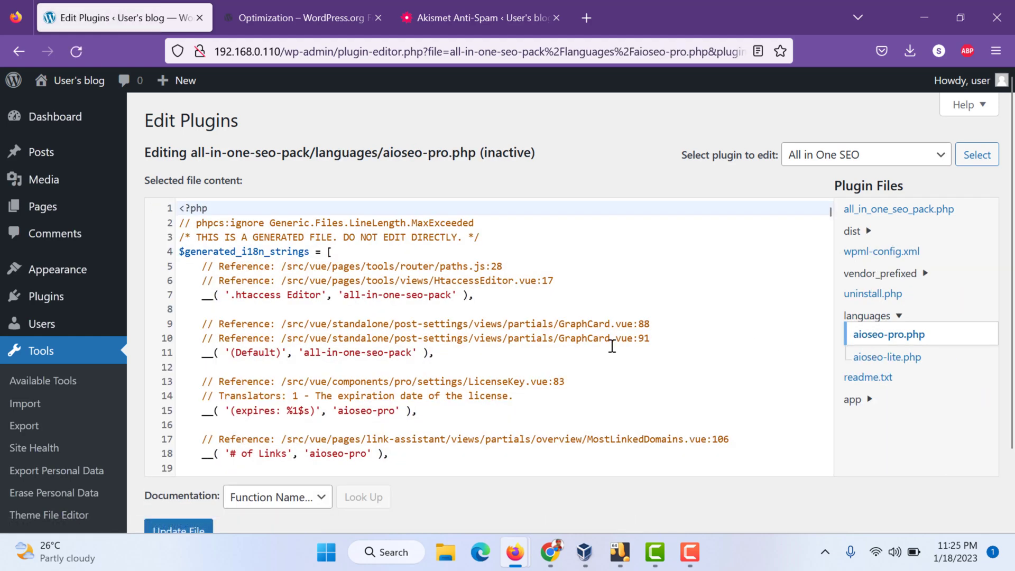
scroll(612, 345, down, 4)
scroll(612, 346, down, 3)
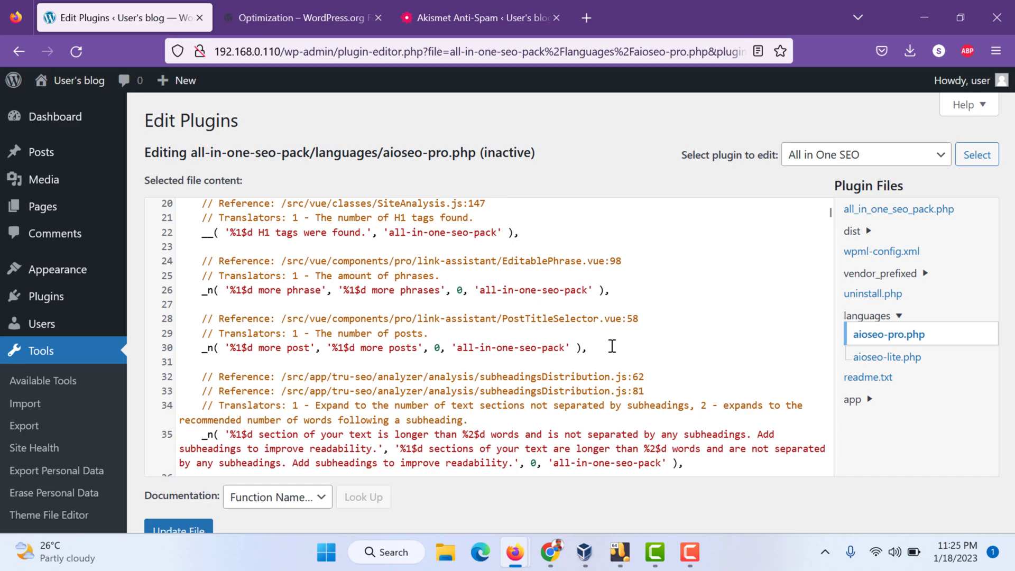
scroll(611, 346, down, 10)
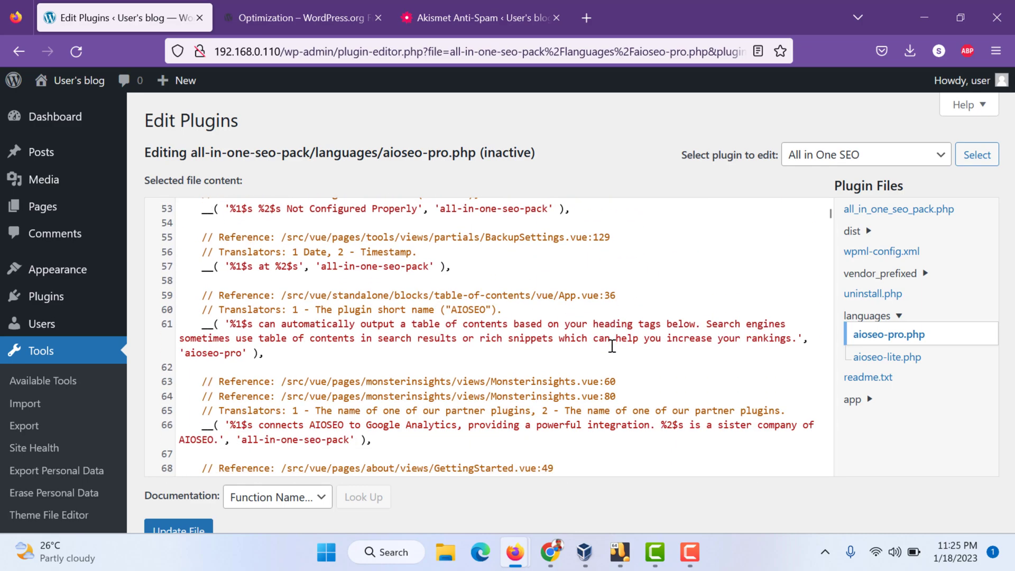
scroll(612, 346, down, 8)
scroll(612, 347, down, 10)
scroll(612, 346, down, 6)
scroll(314, 272, down, 2)
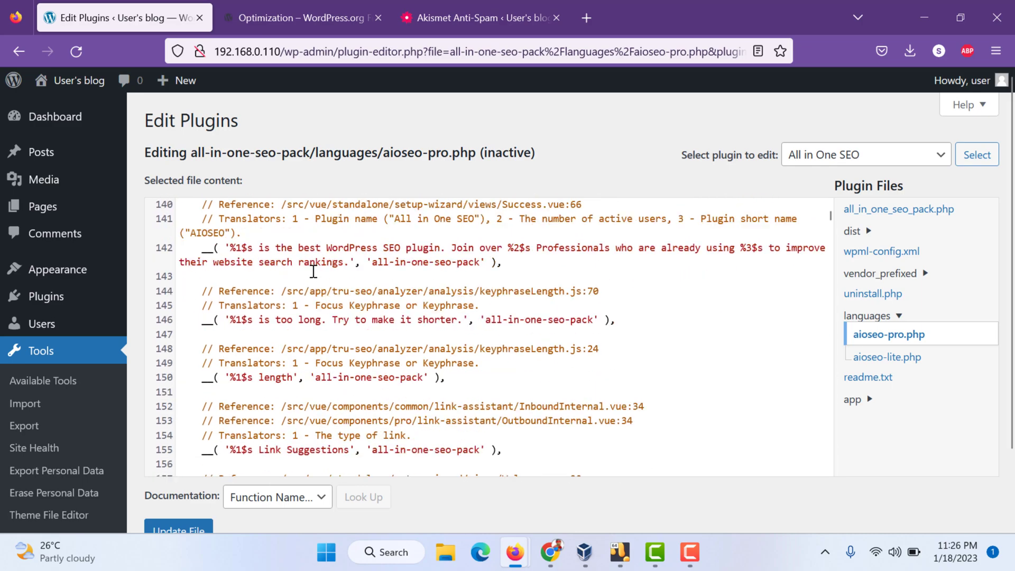
scroll(314, 272, down, 15)
scroll(313, 271, down, 4)
scroll(313, 272, down, 4)
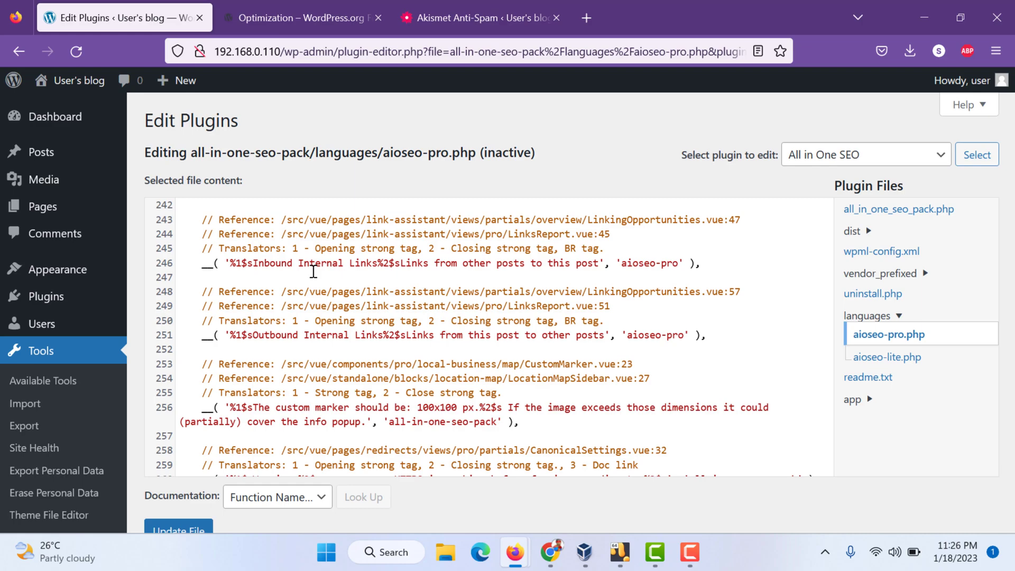
scroll(313, 271, down, 11)
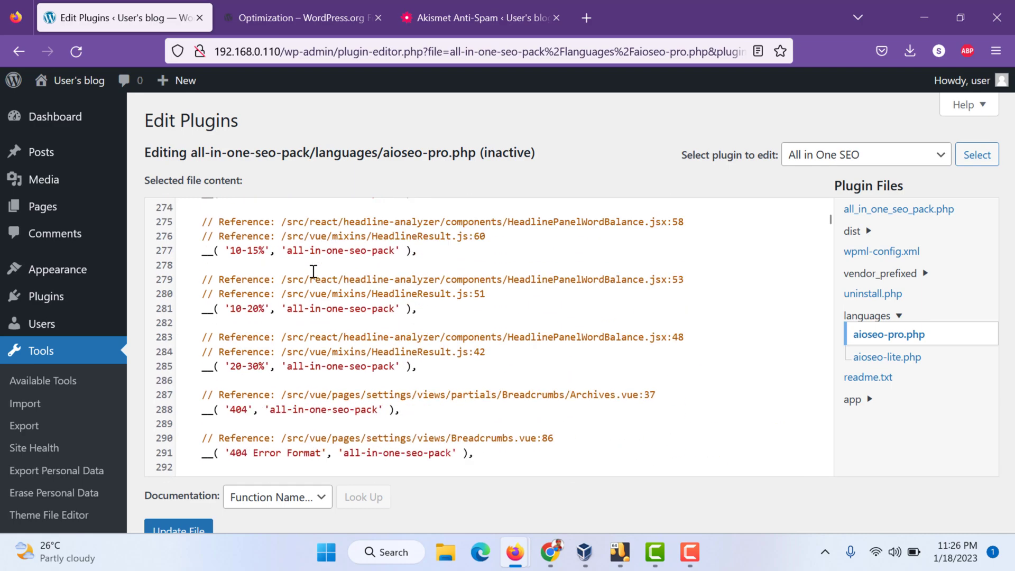
scroll(188, 319, down, 15)
scroll(187, 319, down, 15)
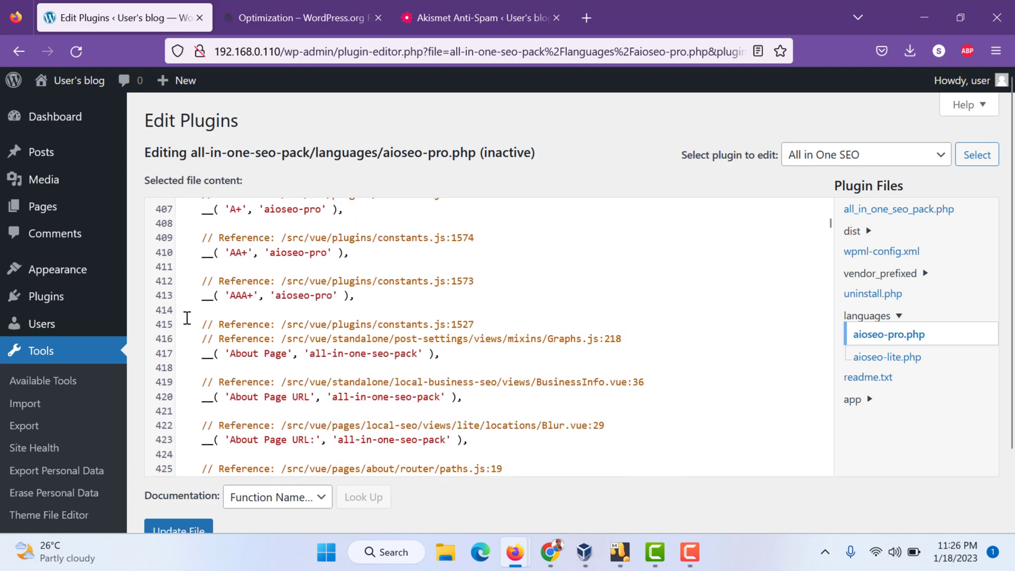
scroll(188, 319, down, 20)
scroll(347, 307, down, 8)
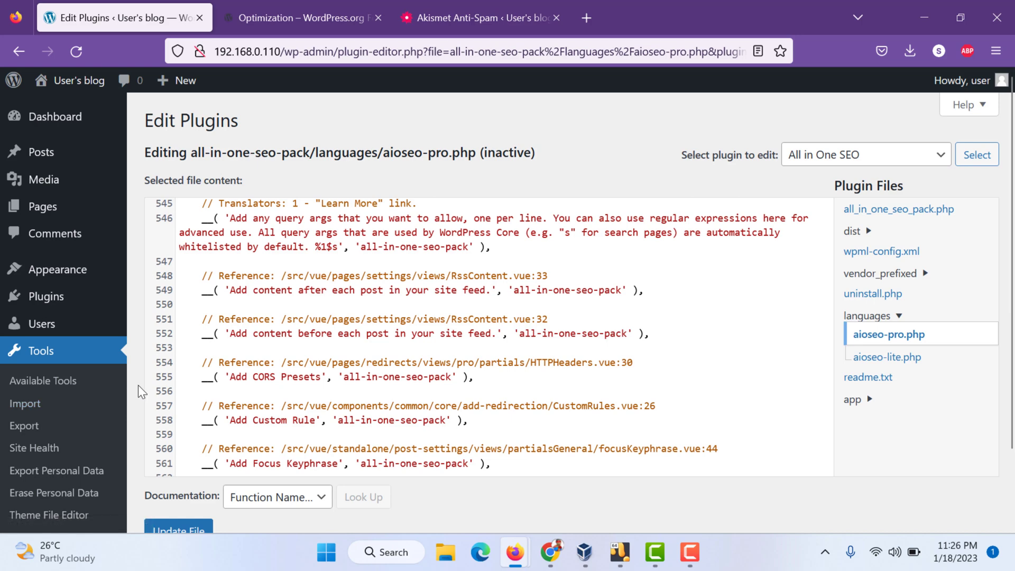
scroll(139, 385, down, 2)
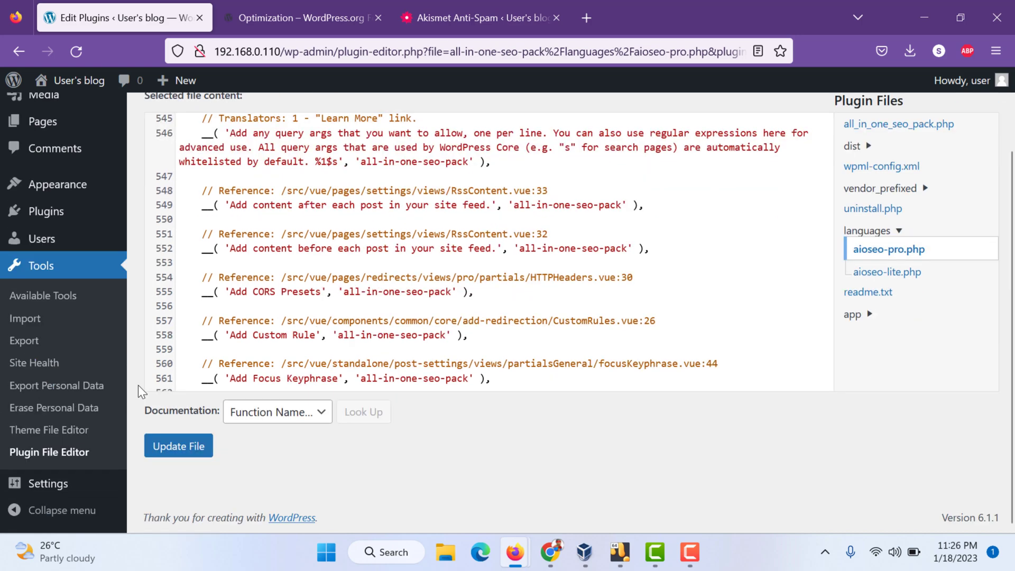